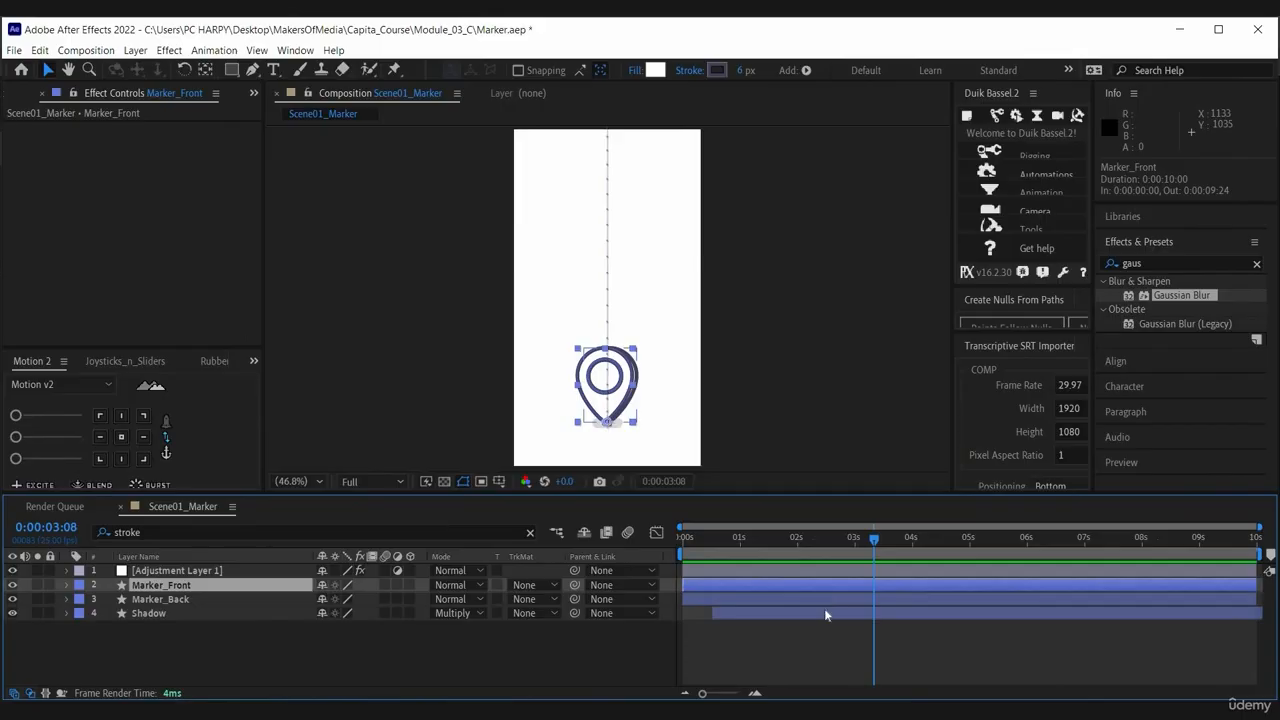
Step: Preview the marker animation from the beginning of the Scene01_Marker composition
{"action": "key", "text": "ctrl+Down"}
{"action": "key", "text": "ctrl+Down"}
{"action": "key", "text": "ctrl+Up"}
{"action": "key", "text": "ctrl+Up"}
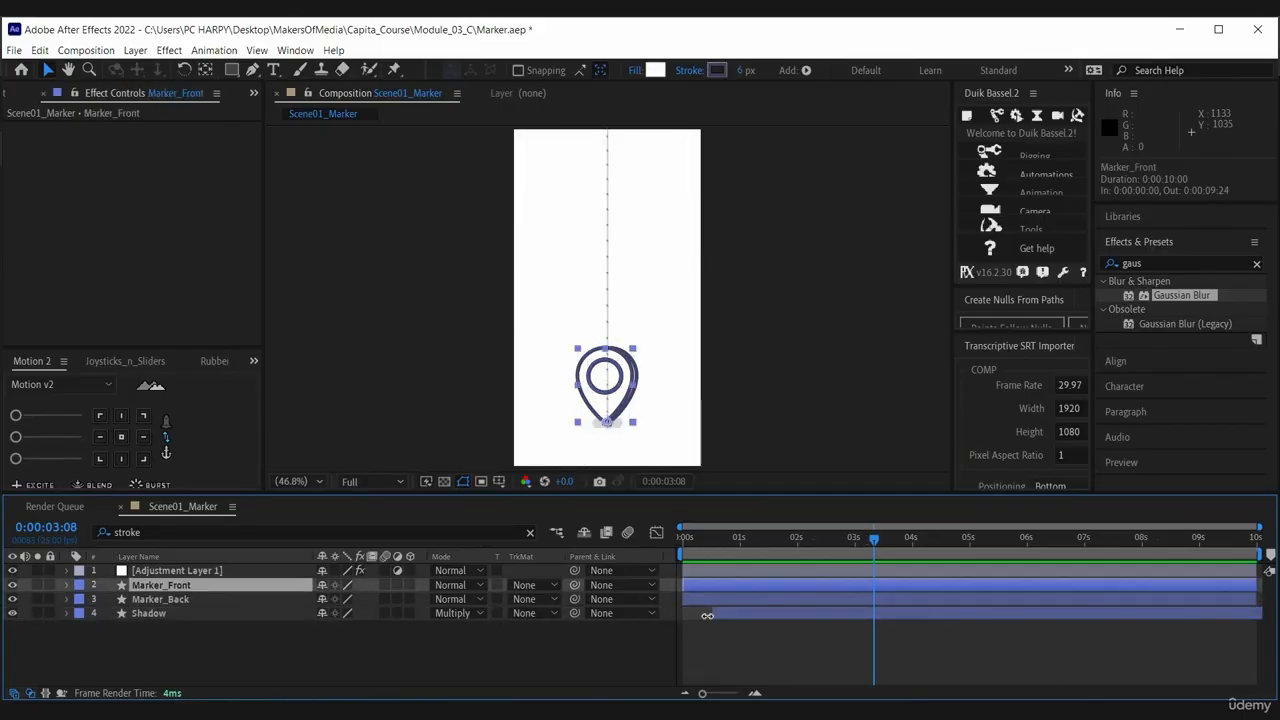
{"action": "key", "text": "space"}
{"action": "left_click", "coordinate": [770, 648]}
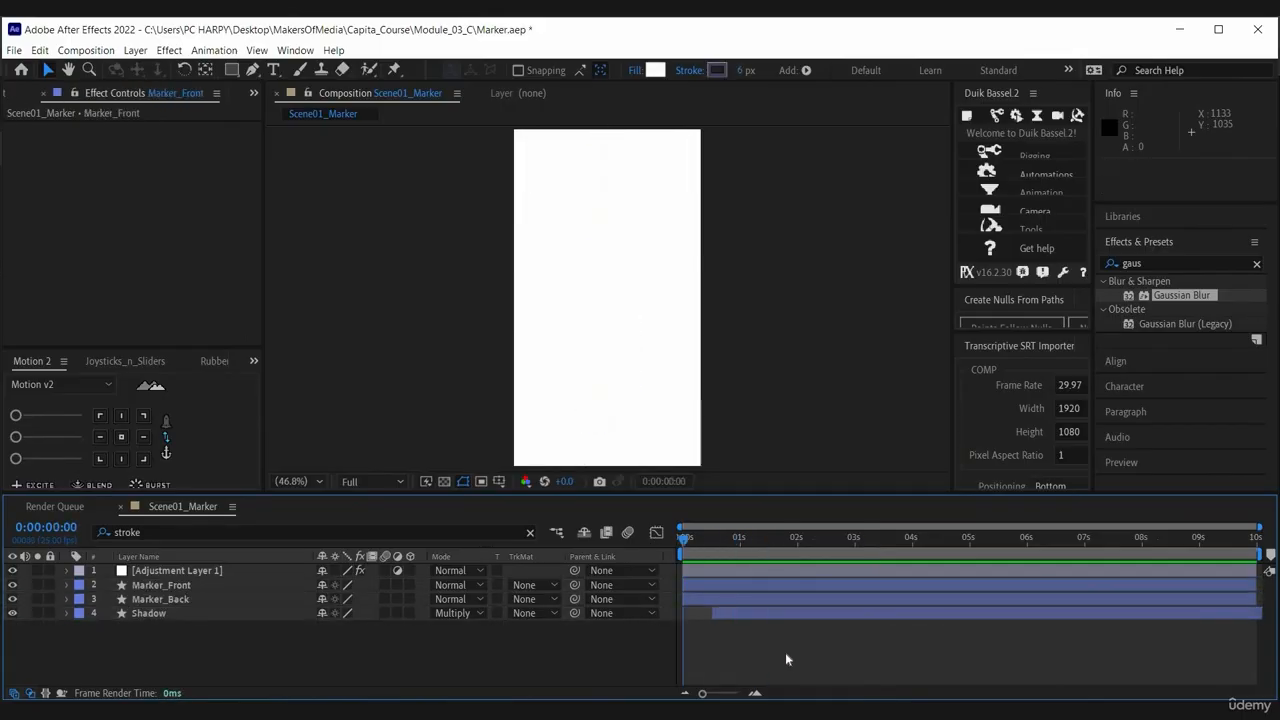
Step: Reveal the Scale, Rotation and Opacity properties of the Marker_Front layer
{"action": "left_click", "coordinate": [798, 584]}
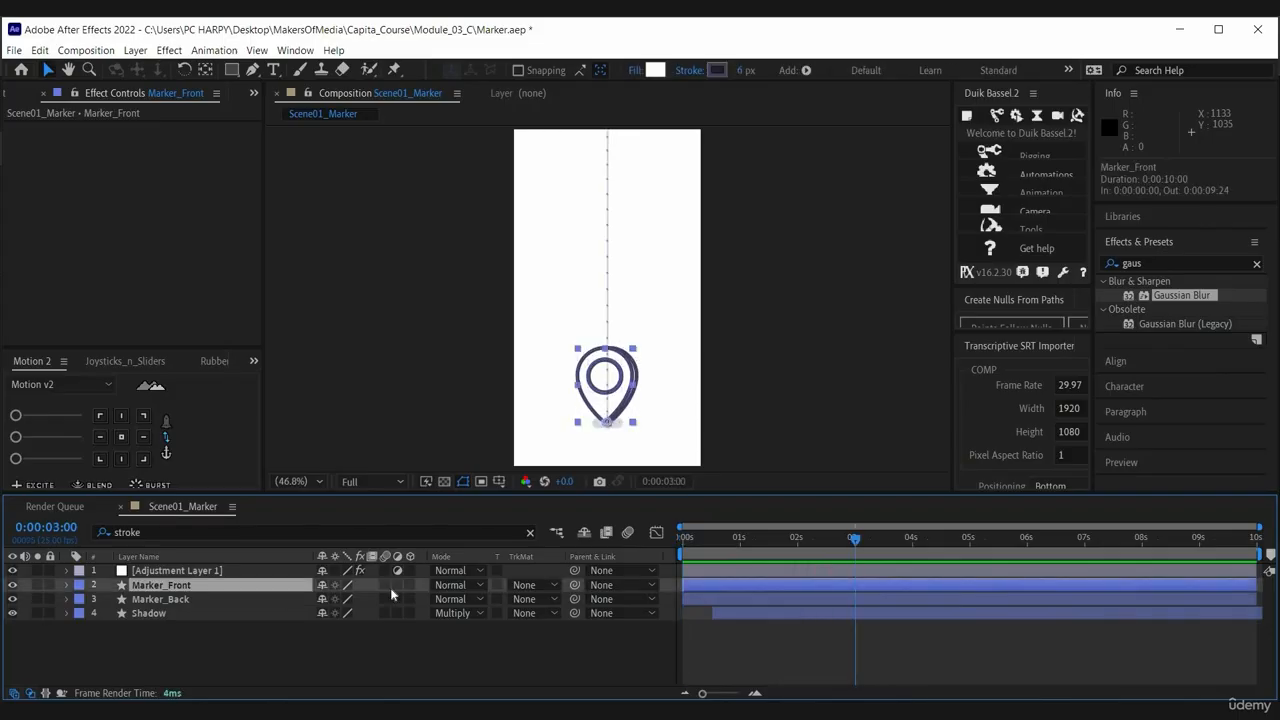
{"action": "key", "text": "alt+shift+s"}
{"action": "key", "text": "alt+shift+r"}
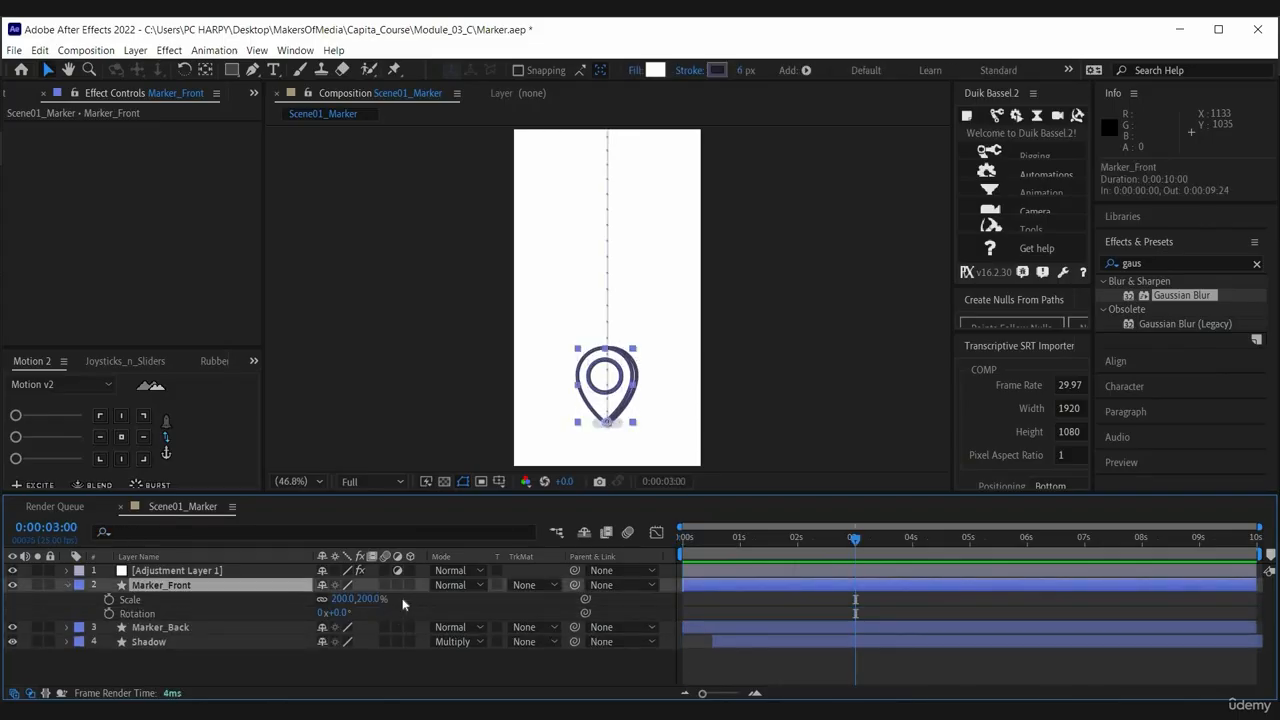
{"action": "key", "text": "alt+shift+t"}
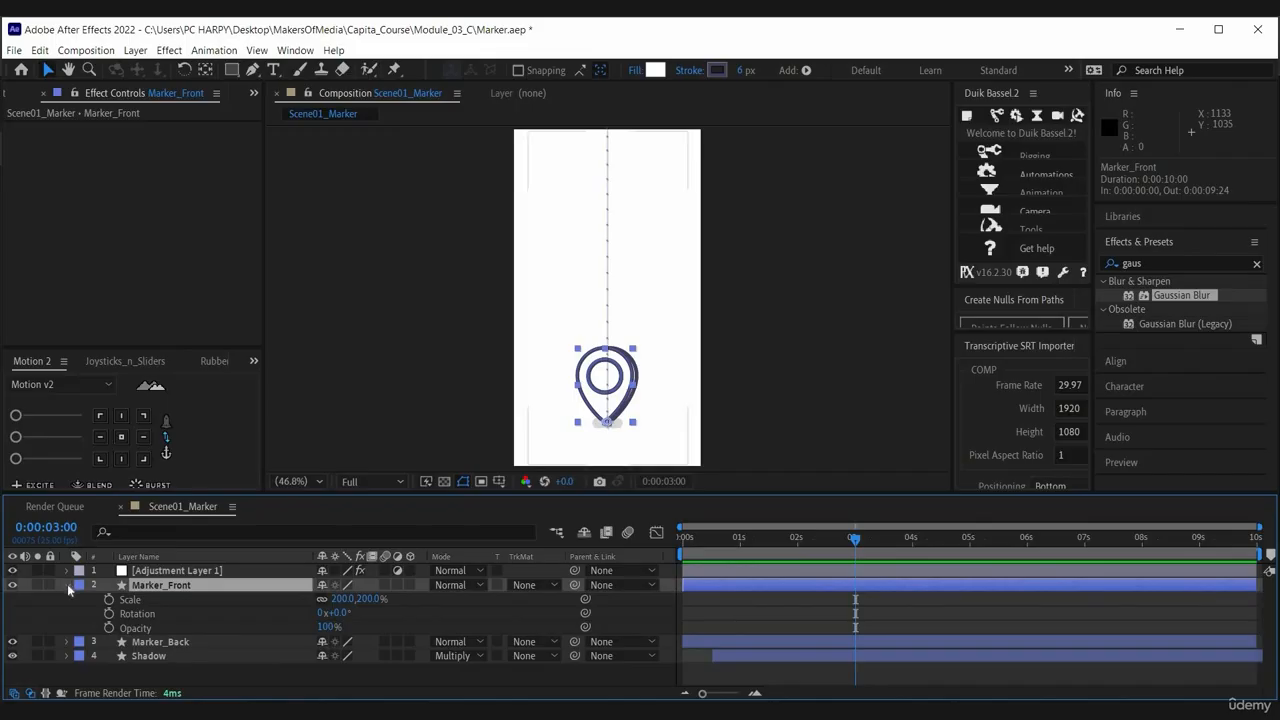
Step: Try a higher Gaussian Blur Blurriness on Adjustment Layer 1 and return it to 0
{"action": "left_click", "coordinate": [178, 572]}
{"action": "left_click_drag", "start_coordinate": [162, 139], "coordinate": [215, 135]}
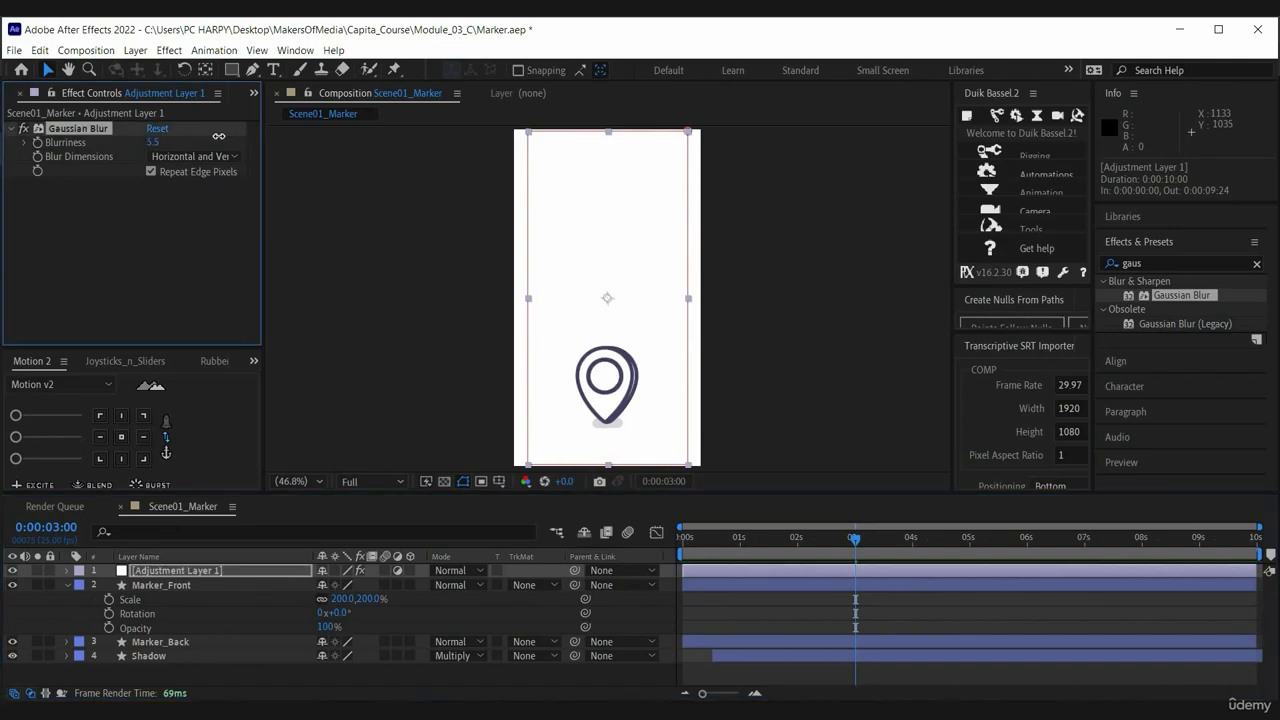
{"action": "left_click_drag", "start_coordinate": [97, 148], "coordinate": [85, 142]}
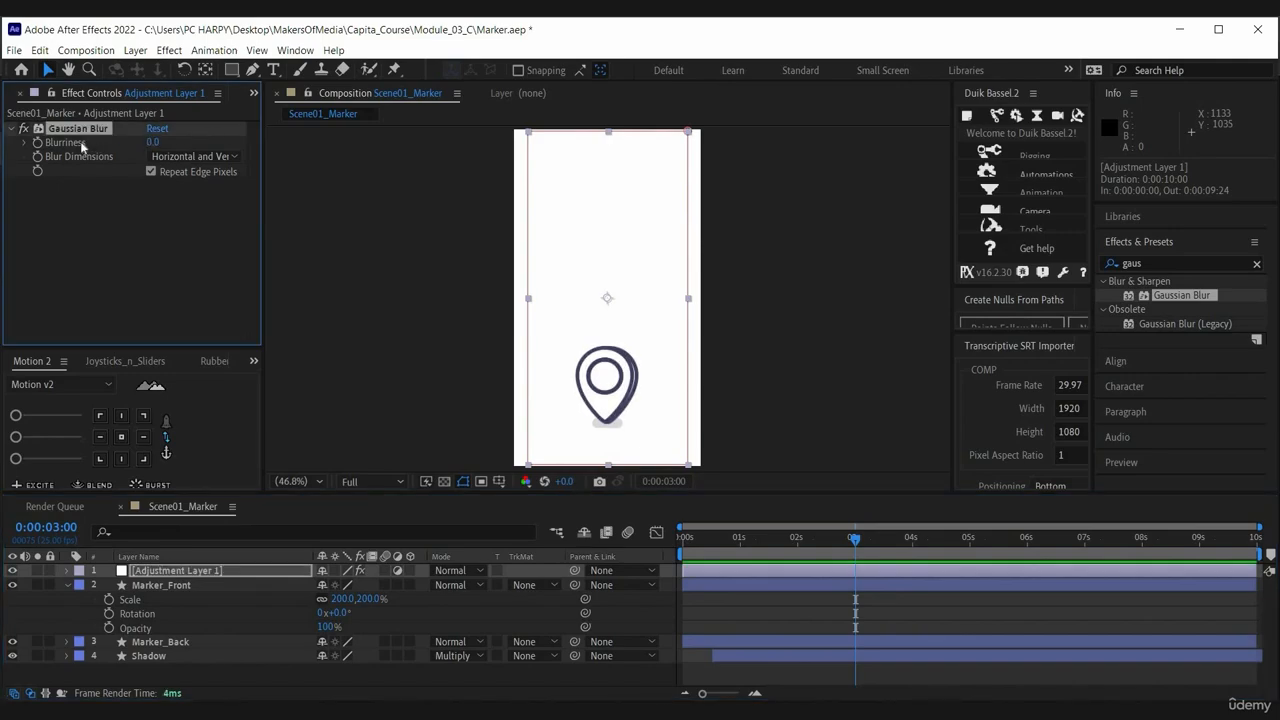
Step: Filter Adjustment Layer 1 and Marker_Front by "path", examine their mask and shape paths, and collapse both layers
{"action": "left_click", "coordinate": [186, 584]}
{"action": "left_click", "coordinate": [190, 570], "text": "shift"}
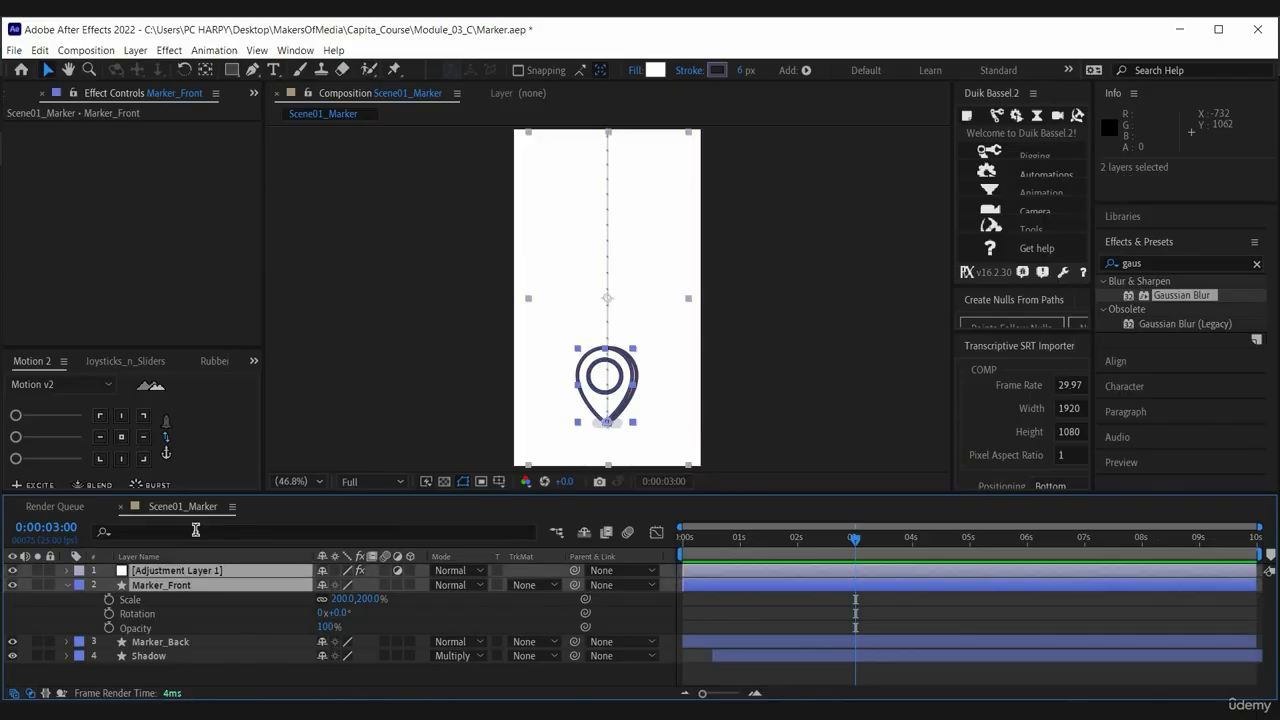
{"action": "left_click", "coordinate": [196, 531]}
{"action": "type", "text": "path"}
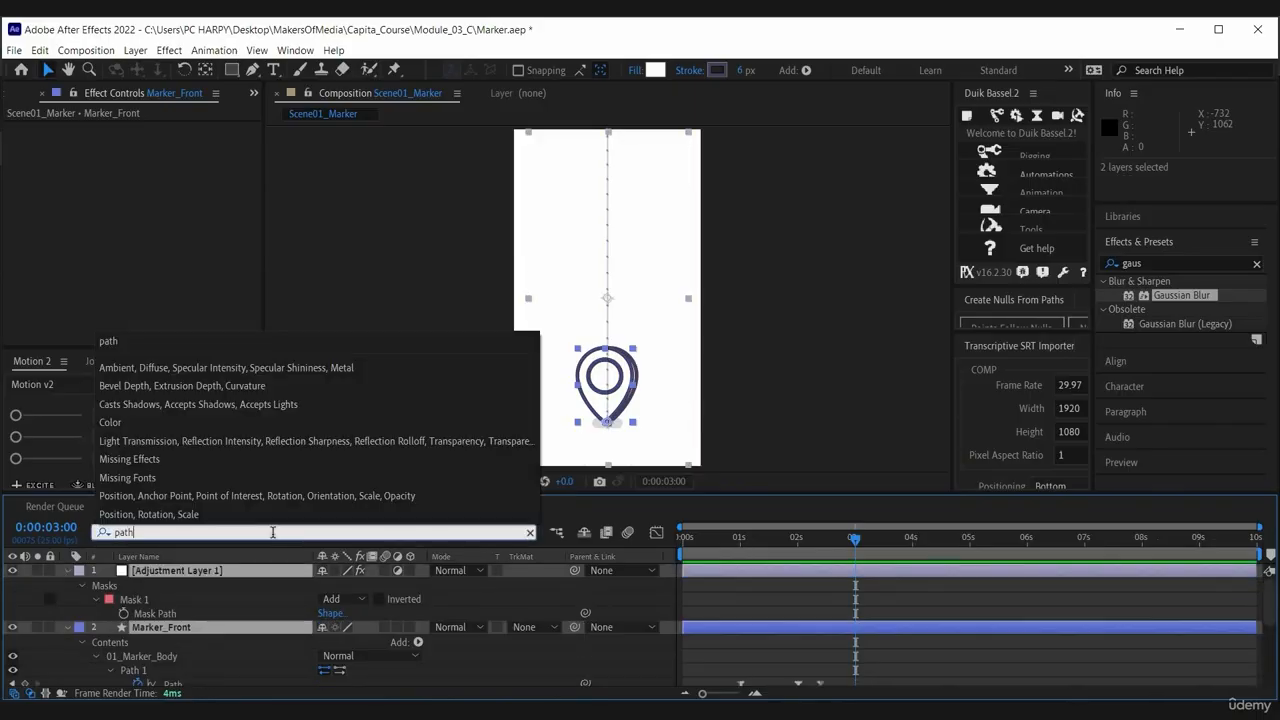
{"action": "left_click", "coordinate": [160, 613]}
{"action": "scroll", "coordinate": [172, 647], "scroll_direction": "down", "scroll_amount": 2}
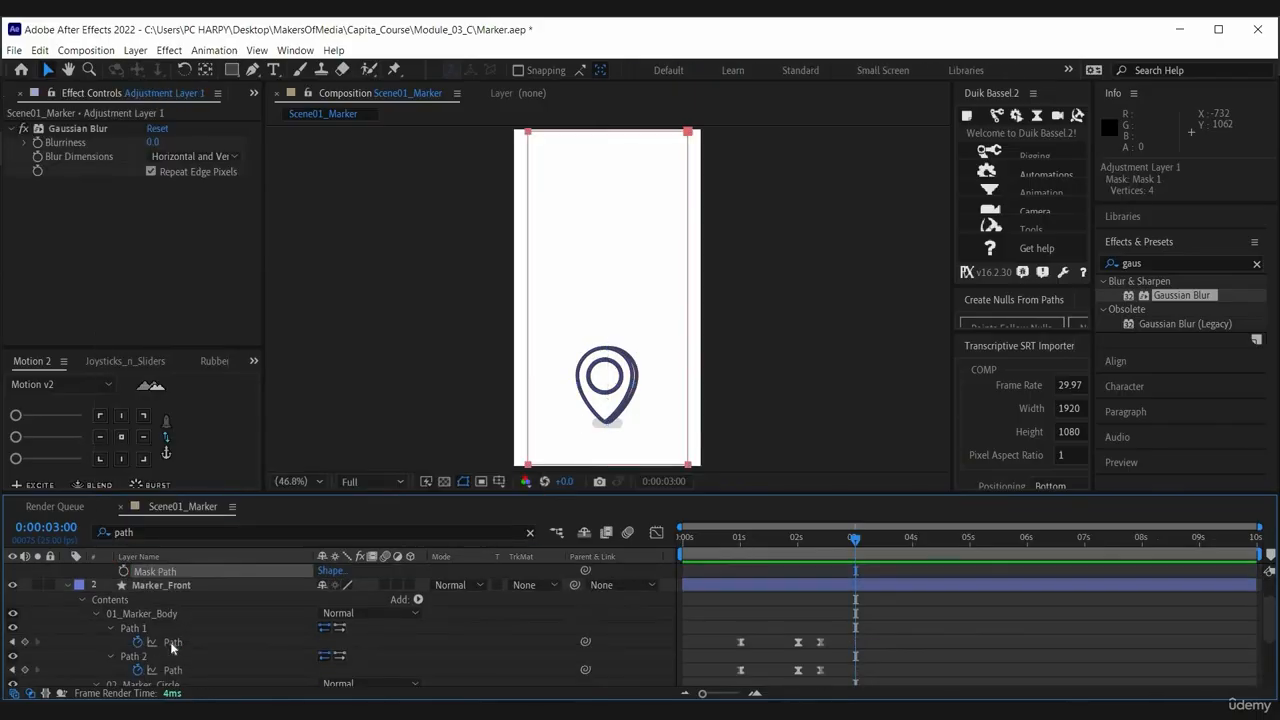
{"action": "scroll", "coordinate": [120, 630], "scroll_direction": "up", "scroll_amount": 2}
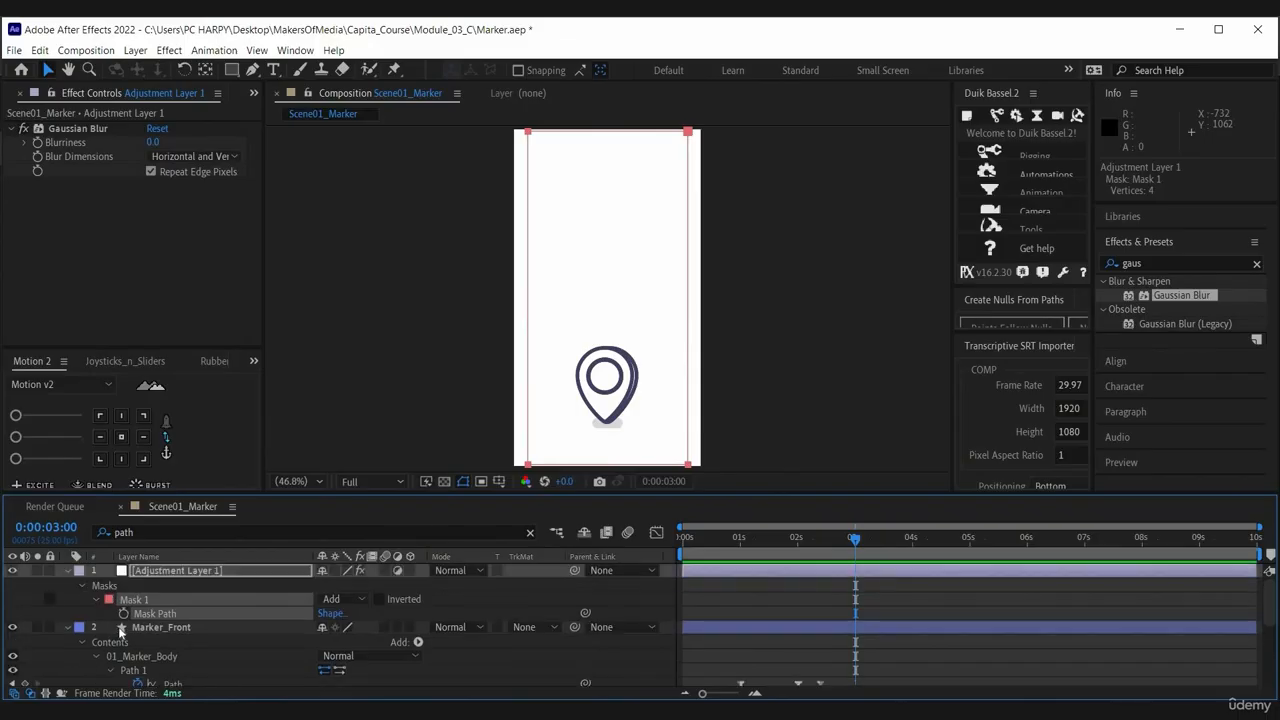
{"action": "left_click", "coordinate": [72, 628], "text": "shift"}
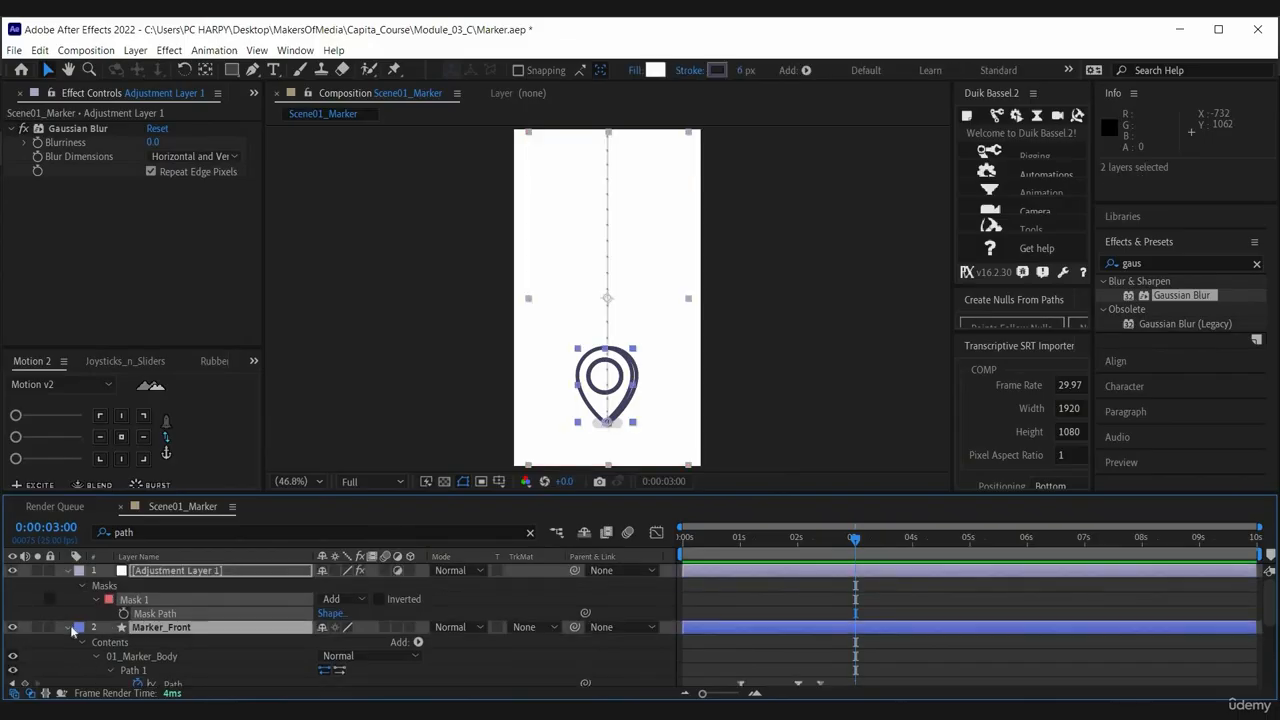
{"action": "key", "text": "u"}
Step: Filter the Marker_Front layer's properties by "fill" and expand all settings of Fill 1 in 01_Marker_Body
{"action": "left_click", "coordinate": [168, 585]}
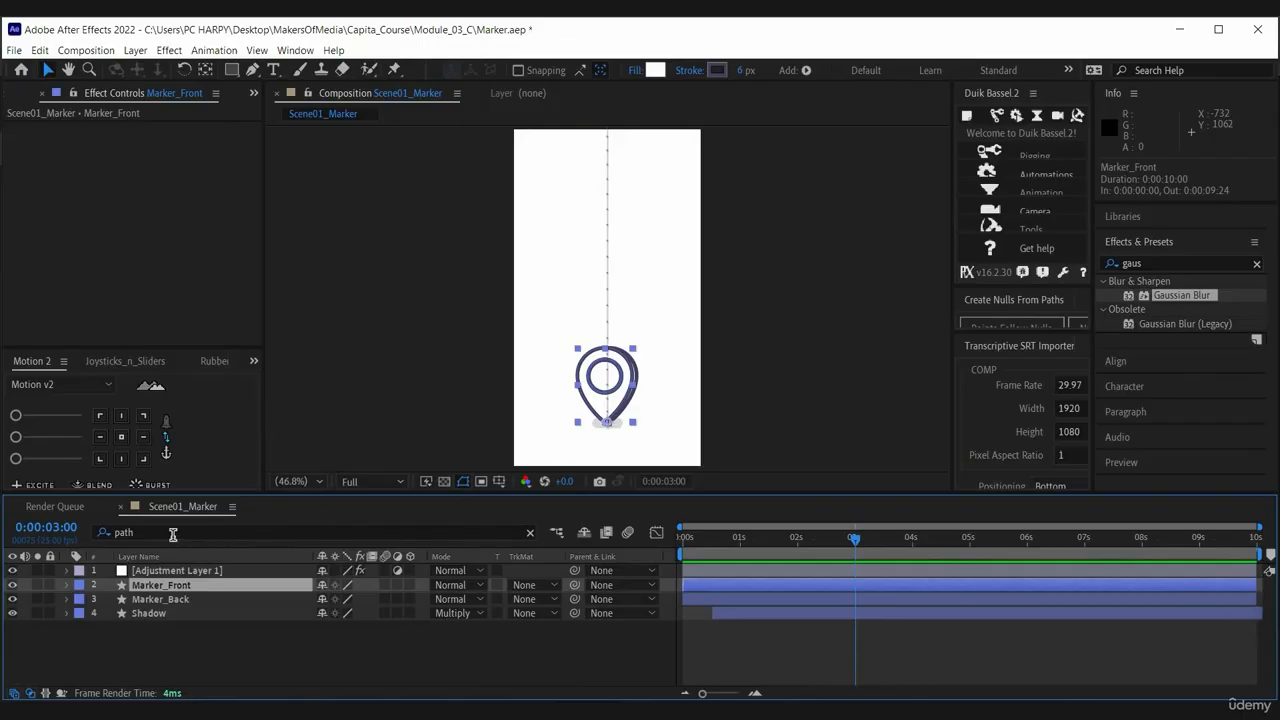
{"action": "key", "text": "ctrl+f"}
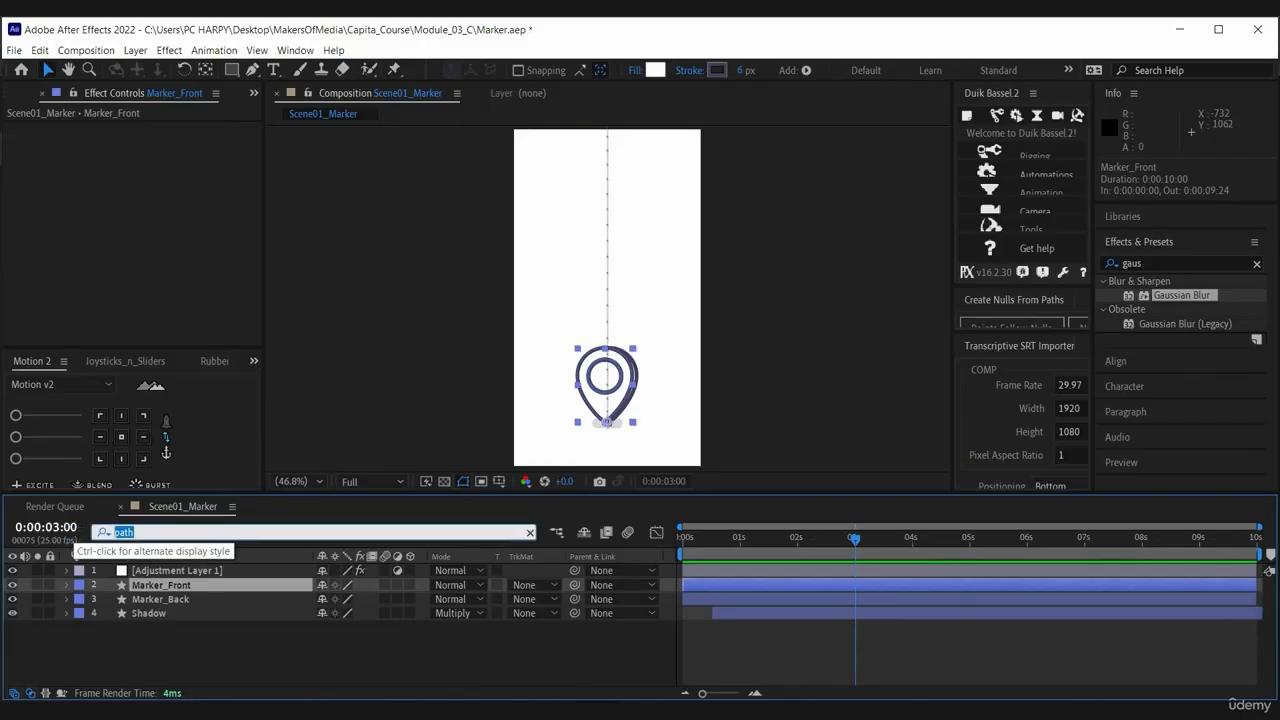
{"action": "type", "text": "fill"}
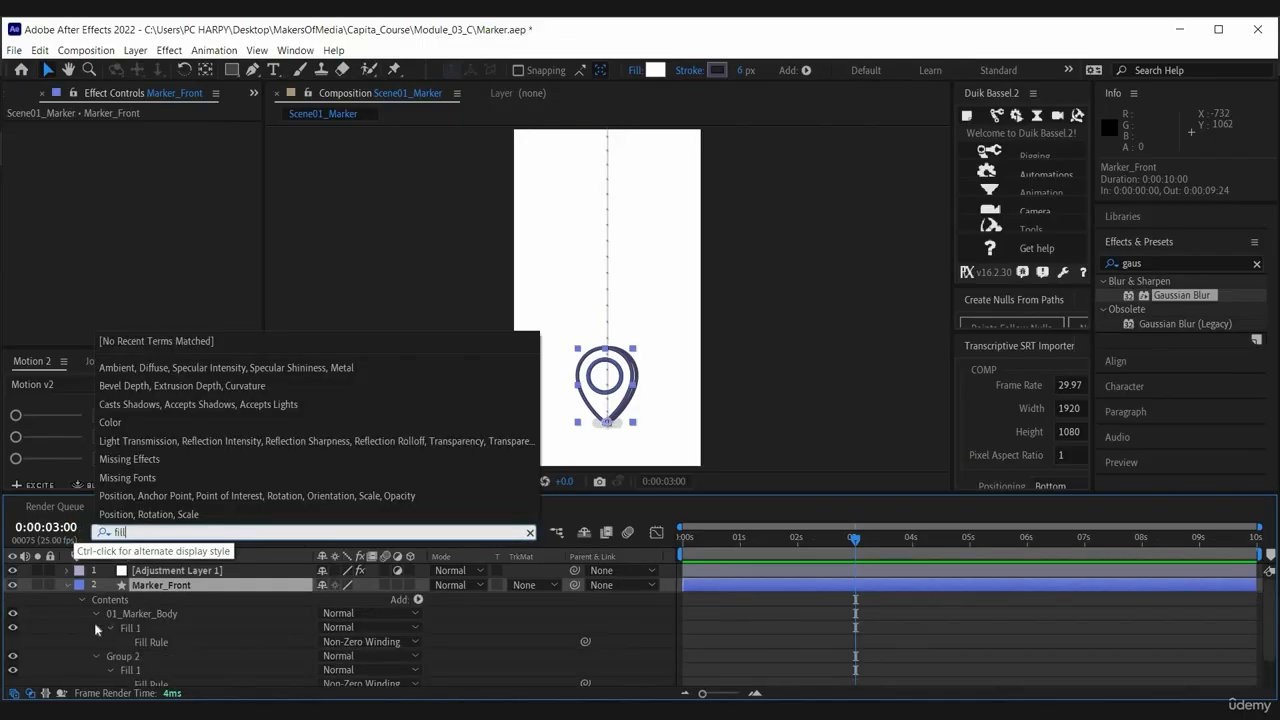
{"action": "left_click", "coordinate": [96, 628]}
{"action": "scroll", "coordinate": [105, 594], "scroll_direction": "down", "scroll_amount": 1}
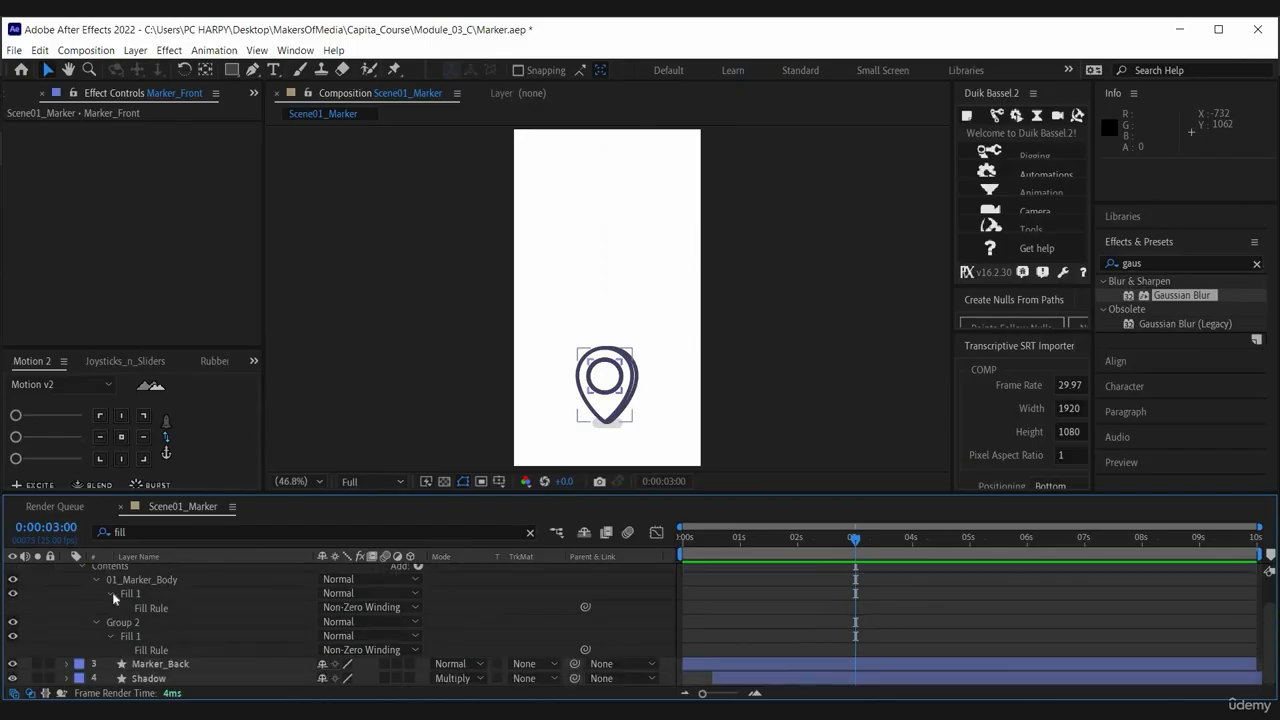
{"action": "left_click", "coordinate": [110, 598]}
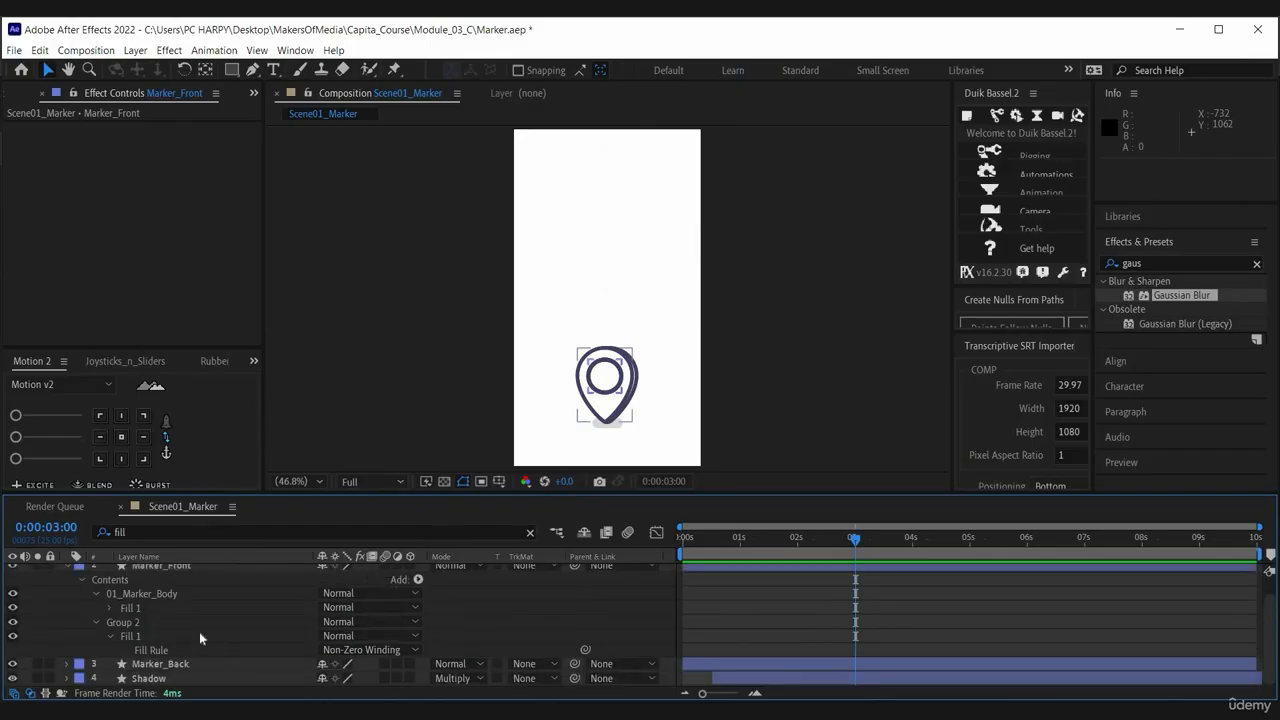
{"action": "left_click", "coordinate": [109, 608]}
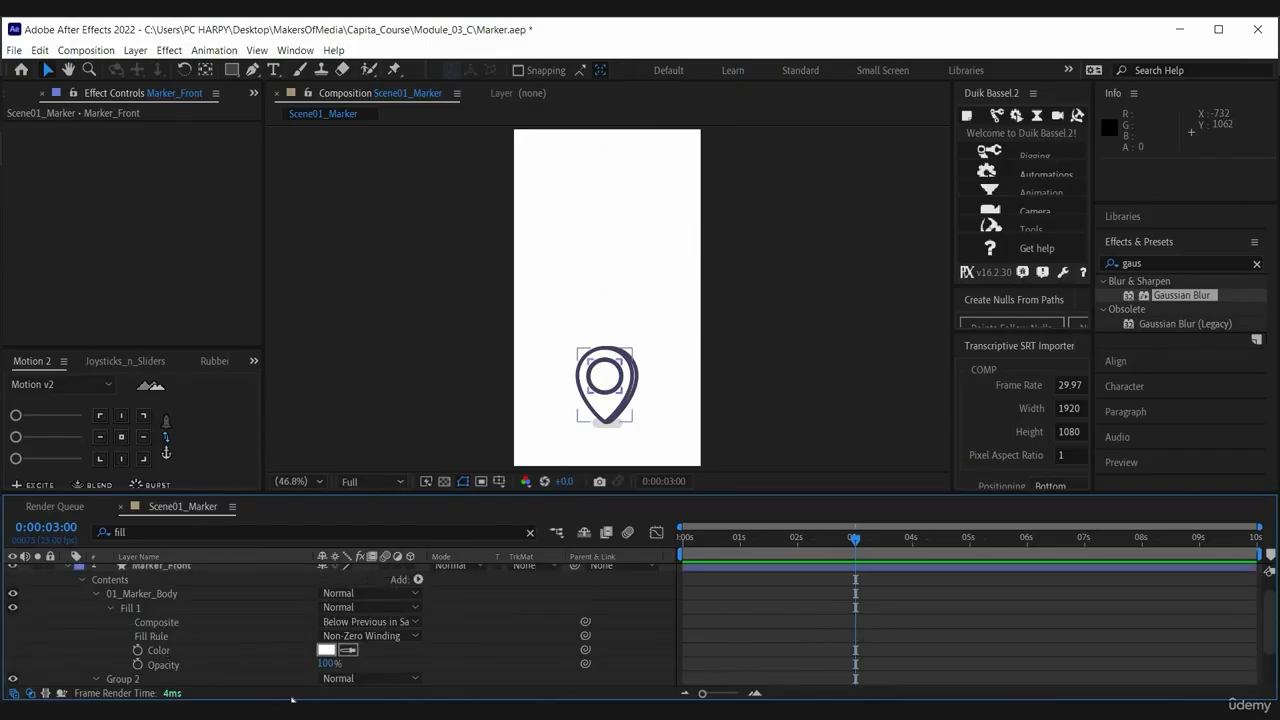
Step: Add the Fill 1 Color property of 01_Marker_Body to Essential Graphics
{"action": "left_click", "coordinate": [160, 651]}
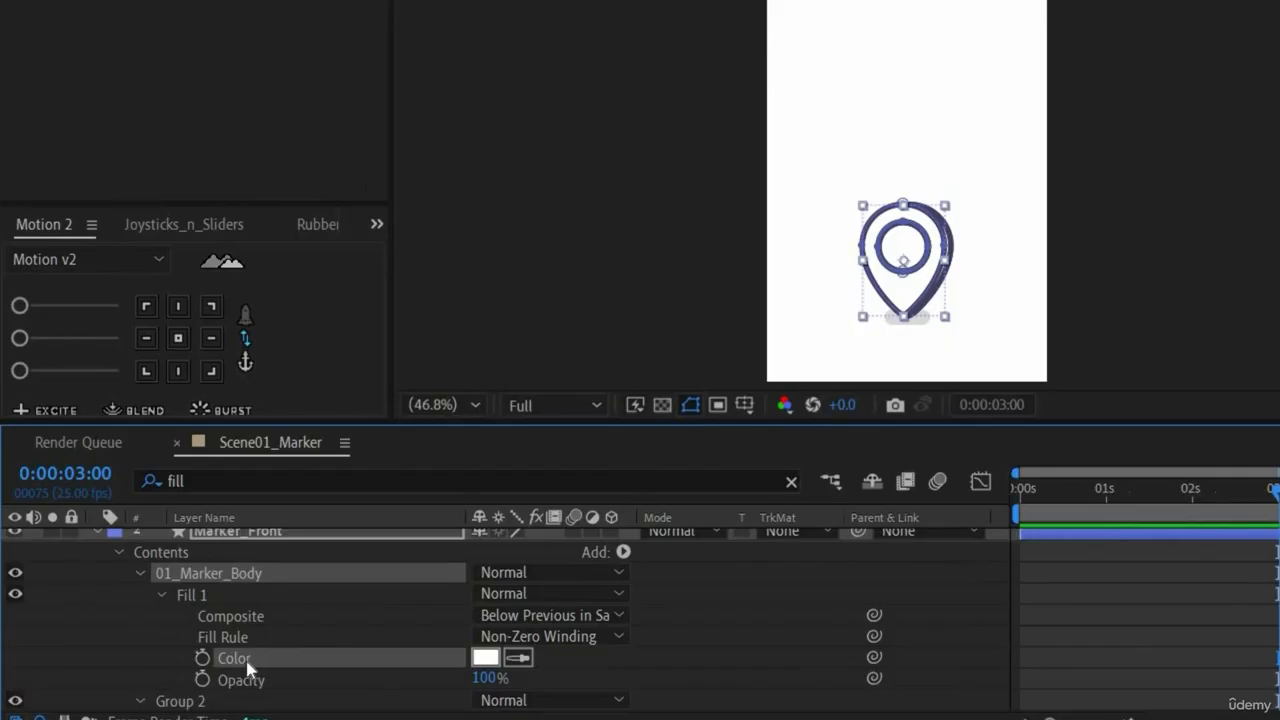
{"action": "right_click", "coordinate": [248, 667]}
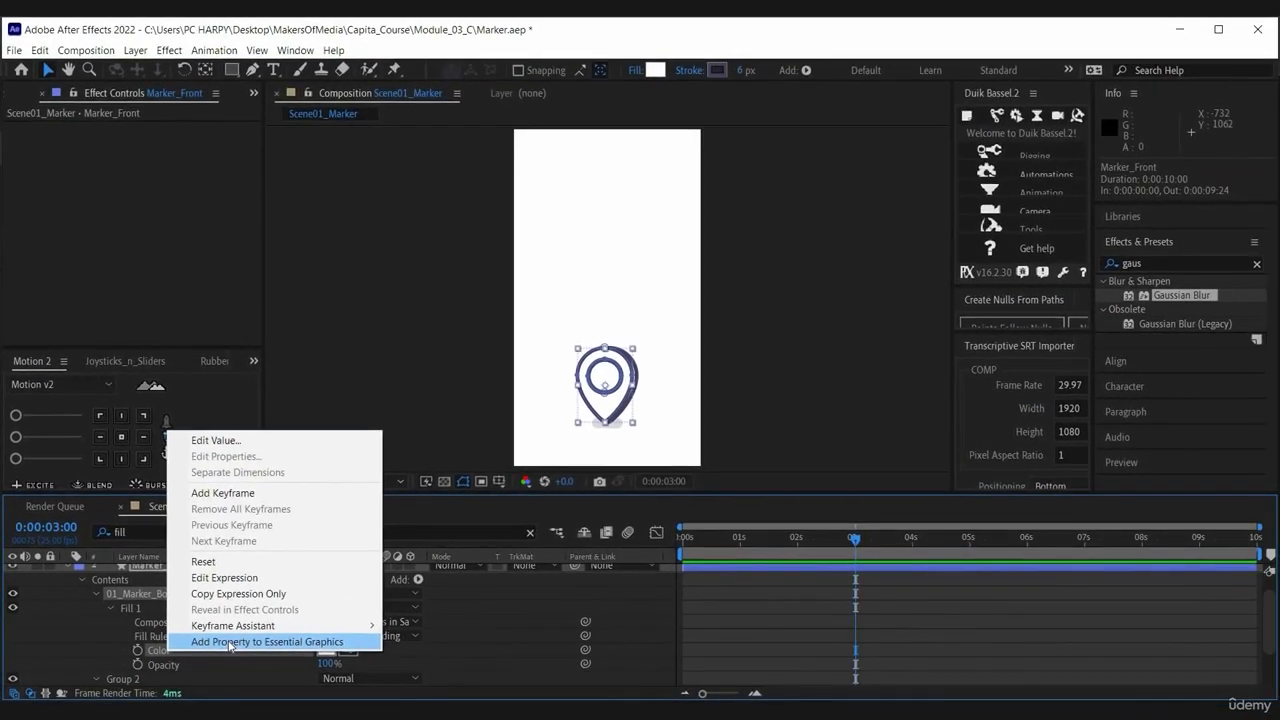
{"action": "left_click", "coordinate": [229, 646]}
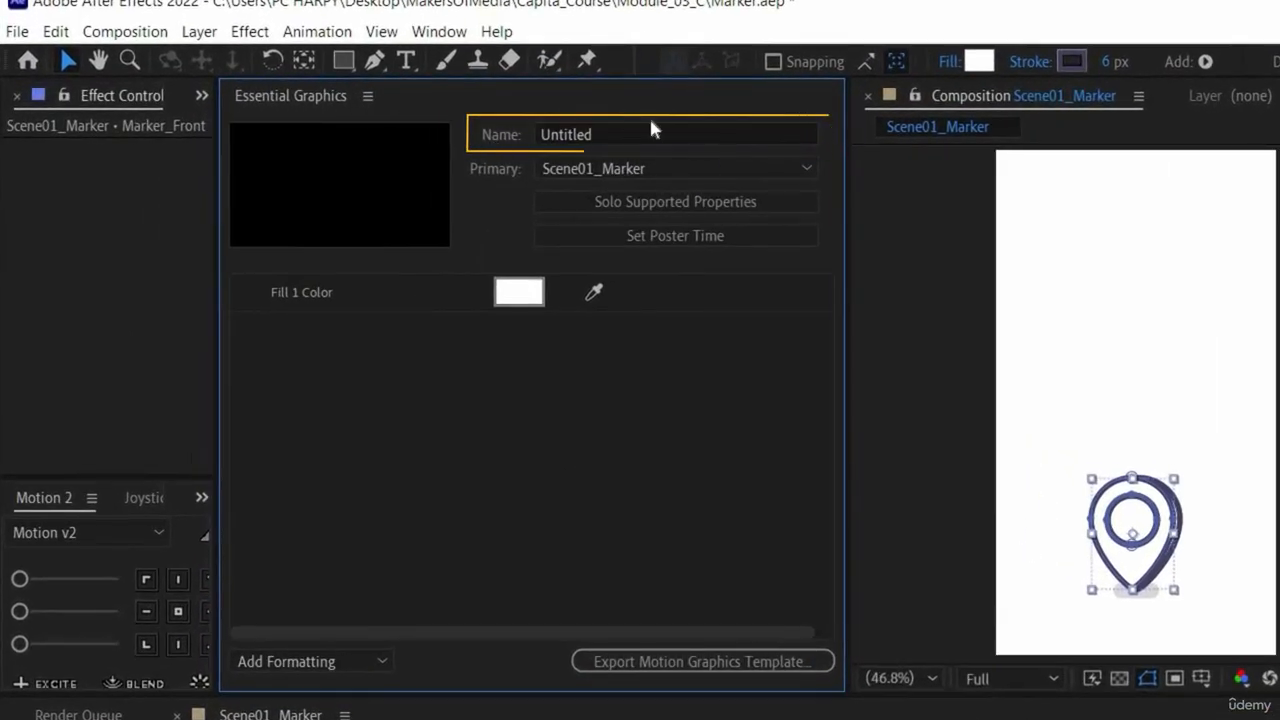
Step: Name the motion graphics template Marker
{"action": "key", "text": "Tab"}
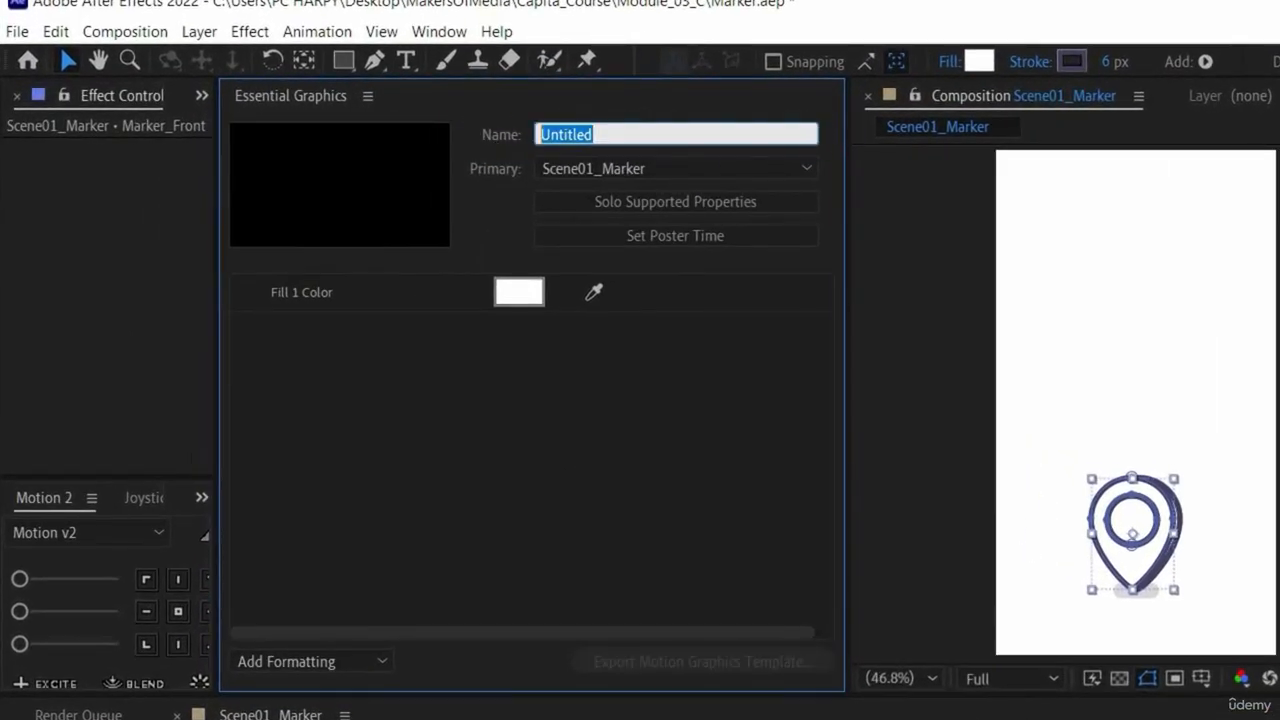
{"action": "type", "text": "Marker"}
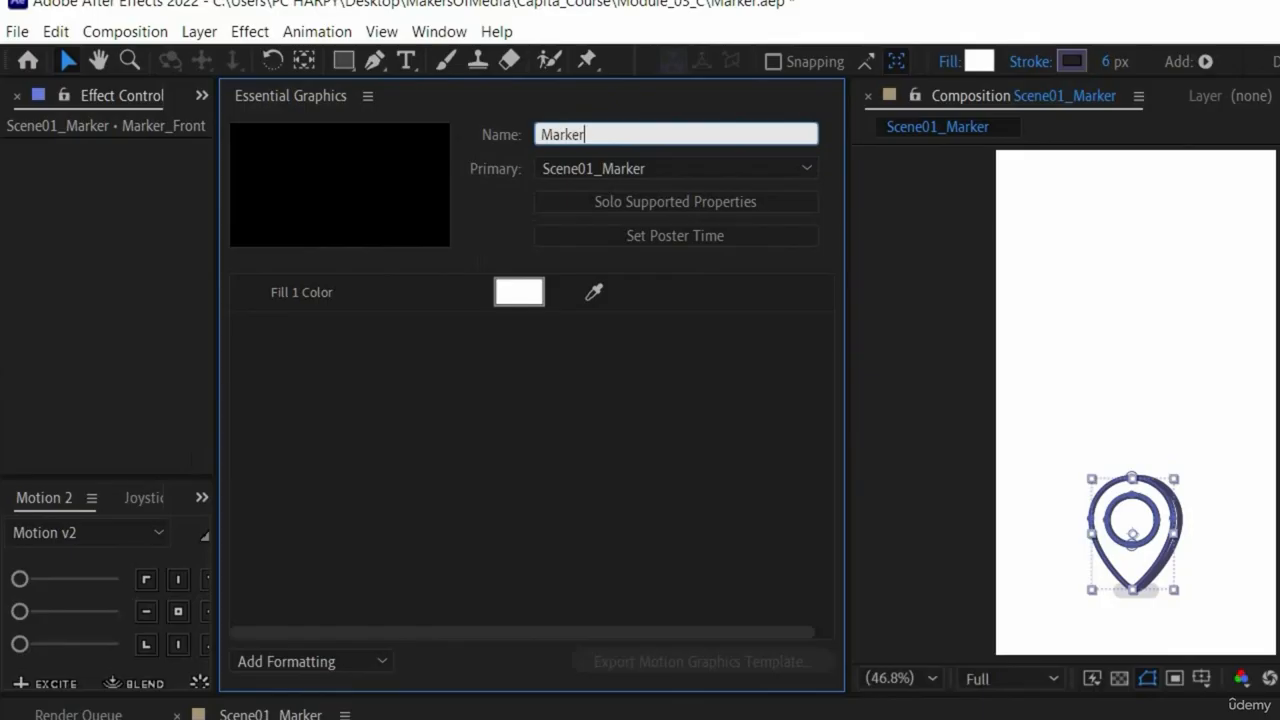
{"action": "key", "text": "Return"}
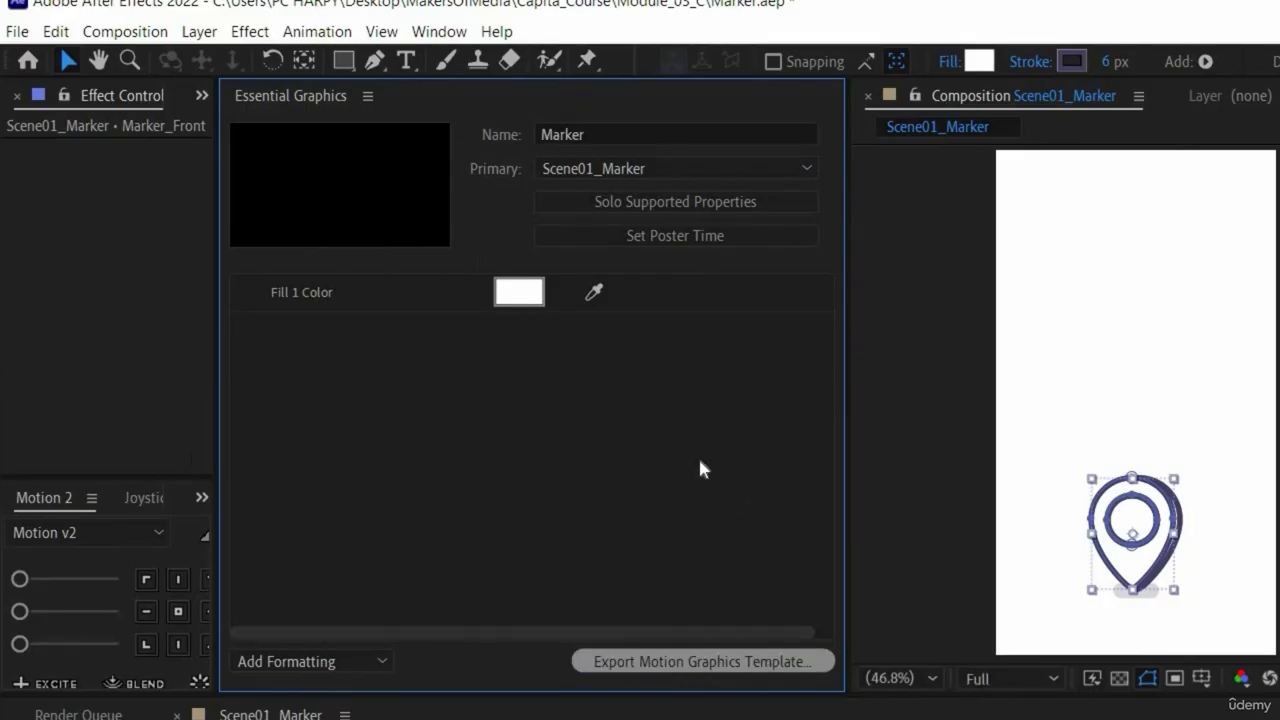
Step: Close Scene01_Marker as the template's primary composition and choose it again
{"action": "left_click", "coordinate": [724, 170]}
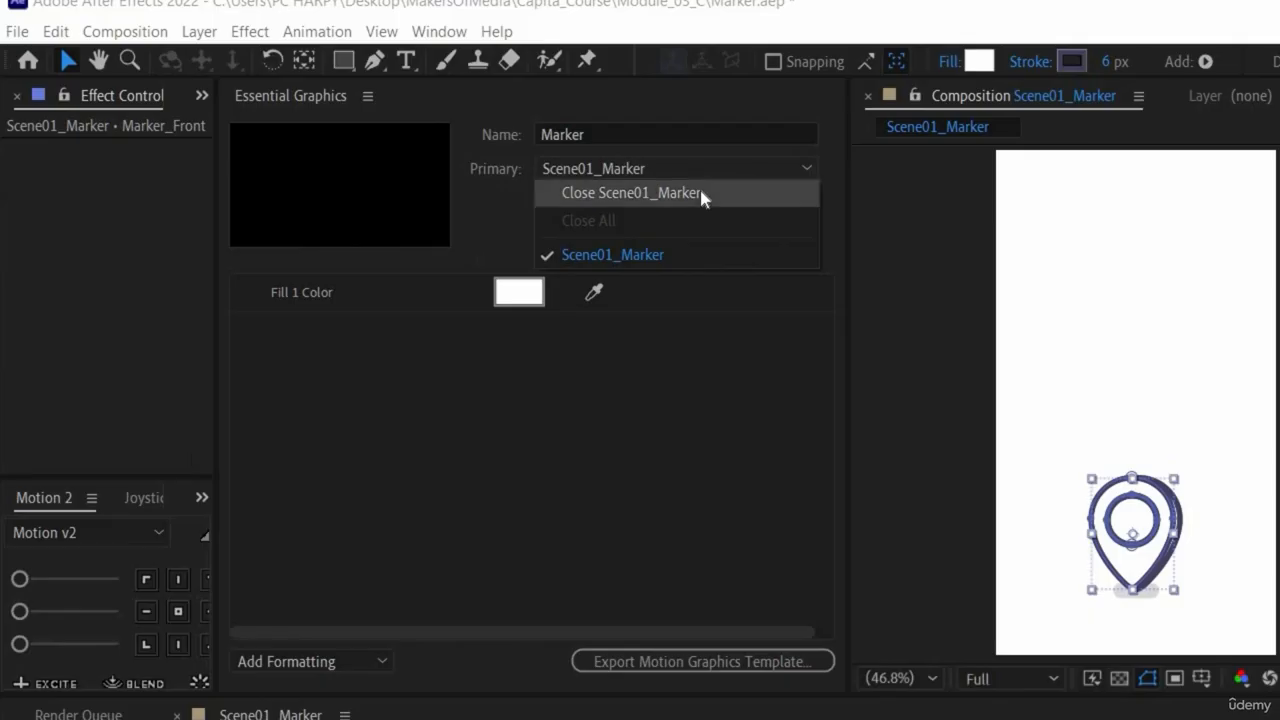
{"action": "left_click", "coordinate": [699, 192]}
{"action": "left_click", "coordinate": [695, 169]}
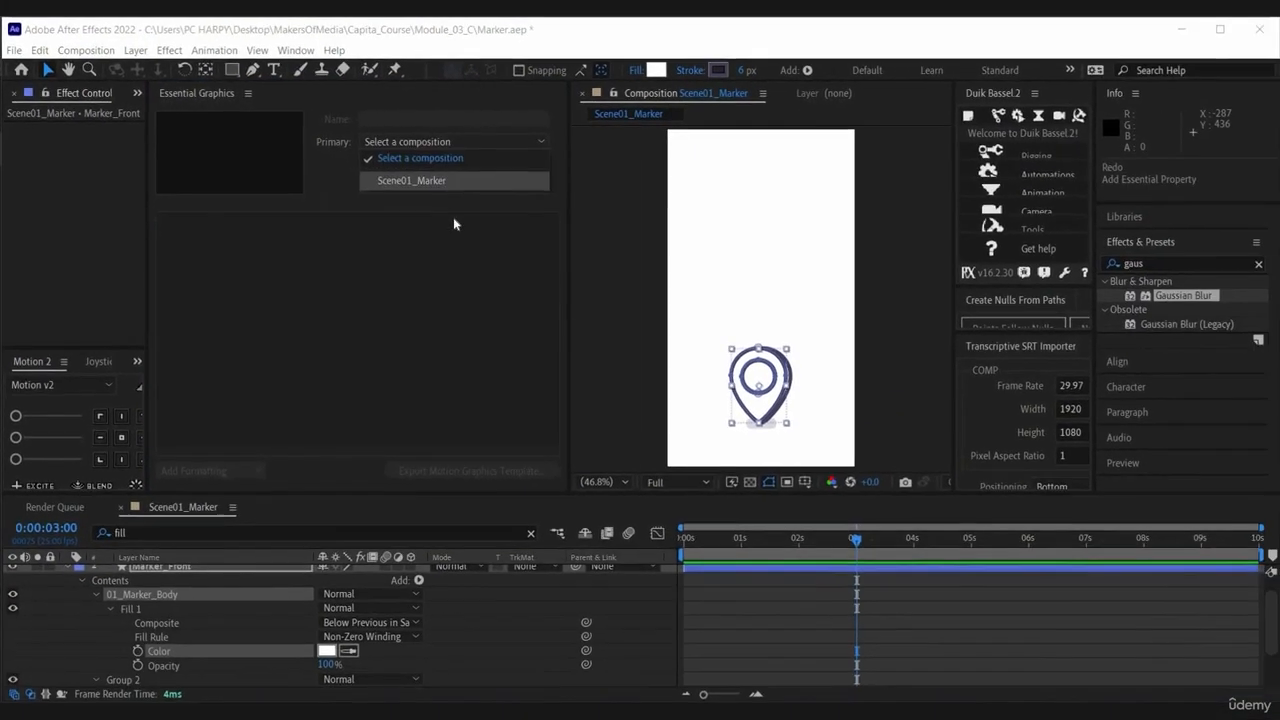
{"action": "left_click", "coordinate": [453, 180]}
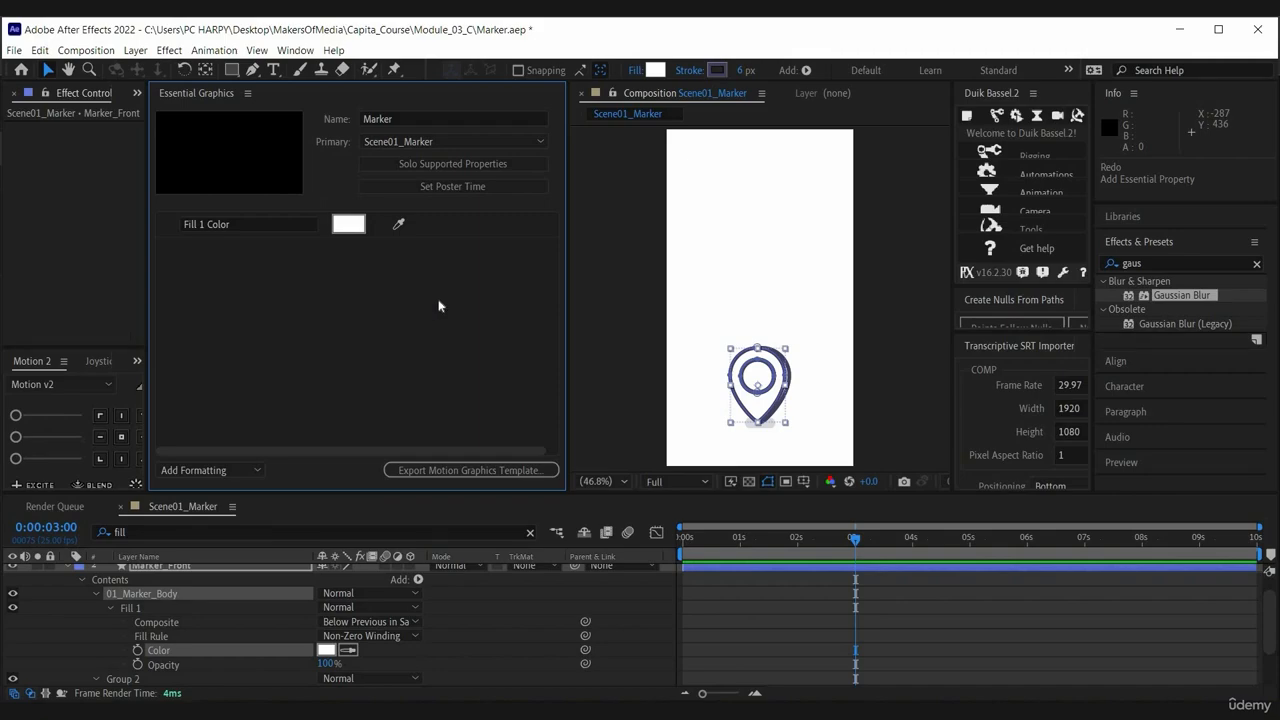
Step: Solo the supported properties in the timeline, look through them, and select Adjustment Layer 1's Gaussian Blur effect
{"action": "left_click", "coordinate": [155, 566]}
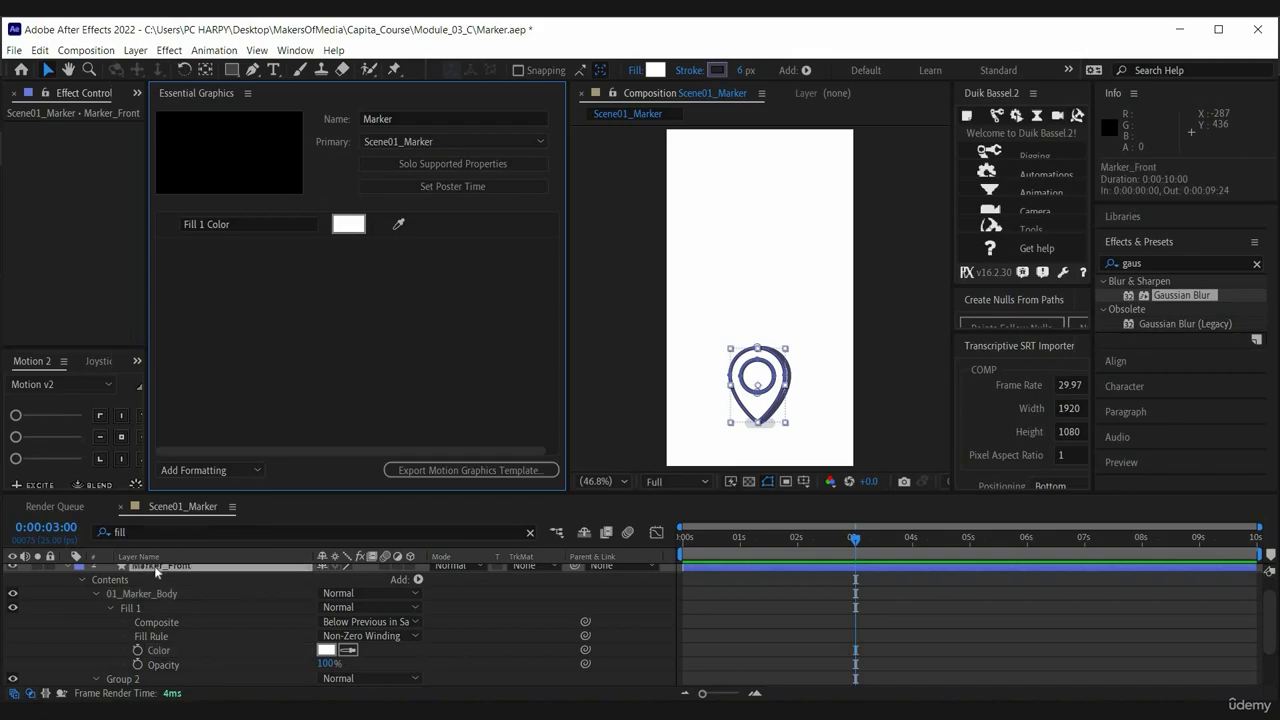
{"action": "key", "text": "u"}
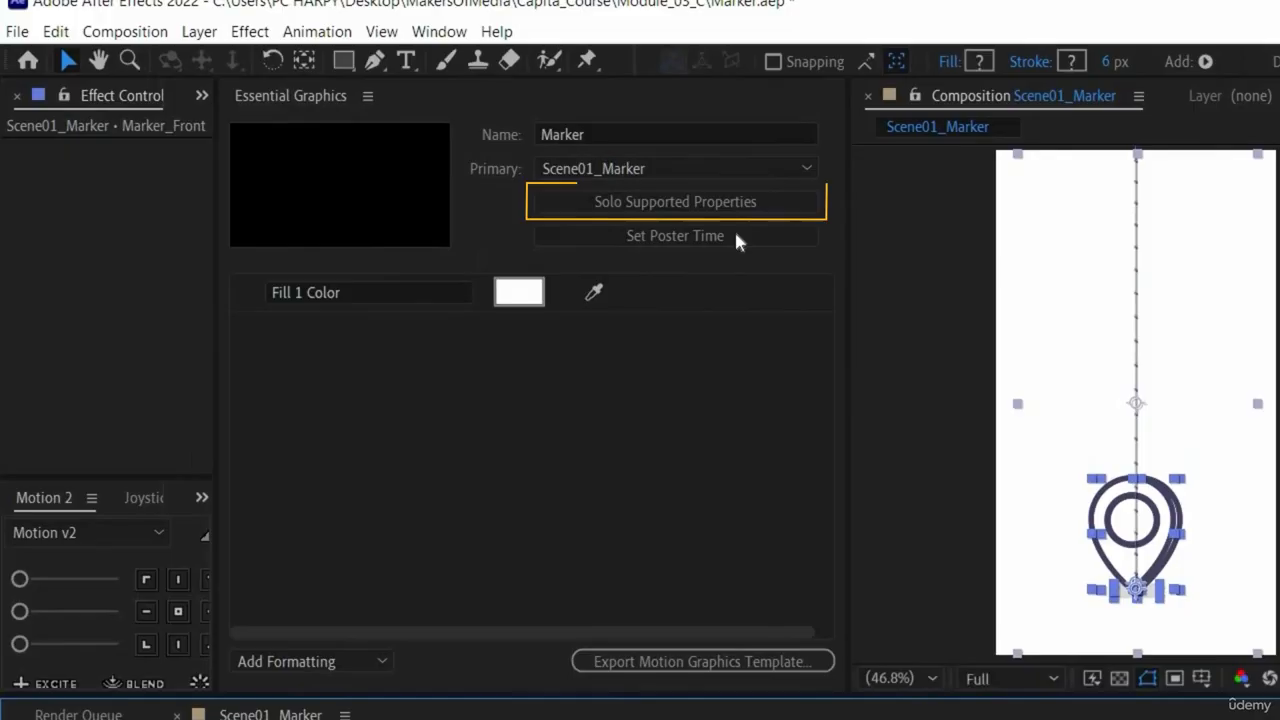
{"action": "left_click", "coordinate": [704, 207]}
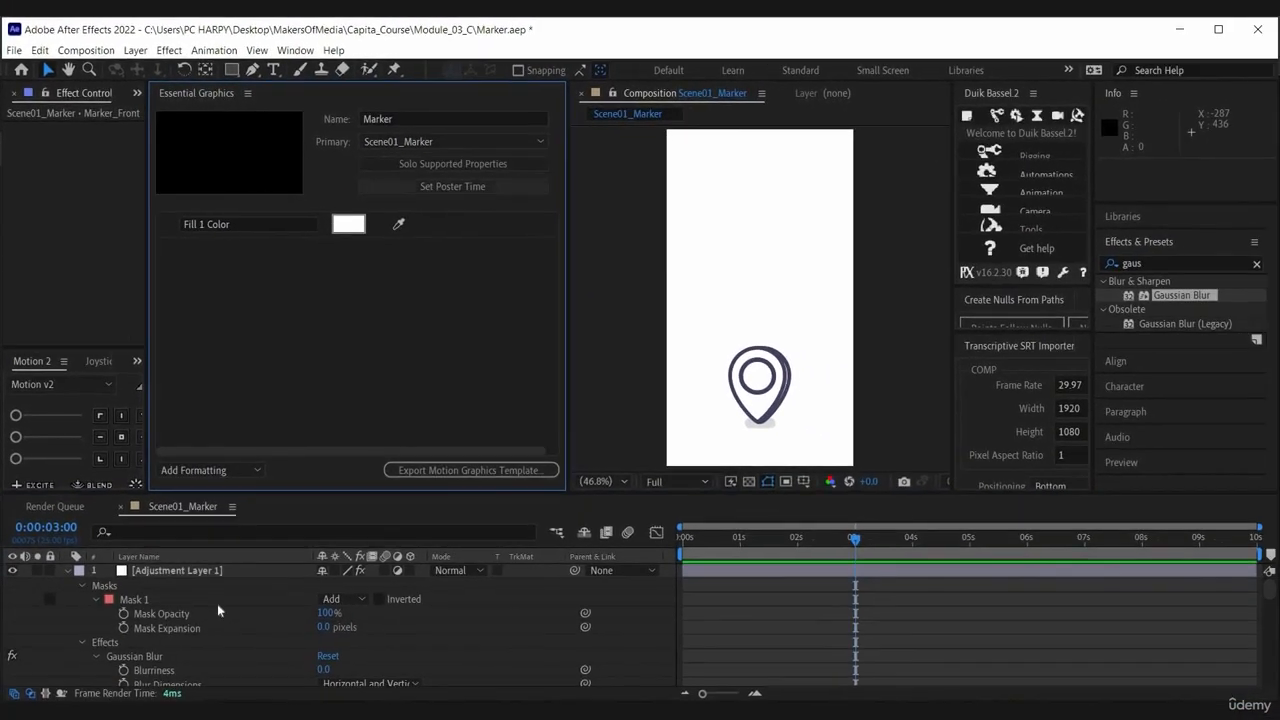
{"action": "scroll", "coordinate": [217, 610], "scroll_direction": "down", "scroll_amount": 3}
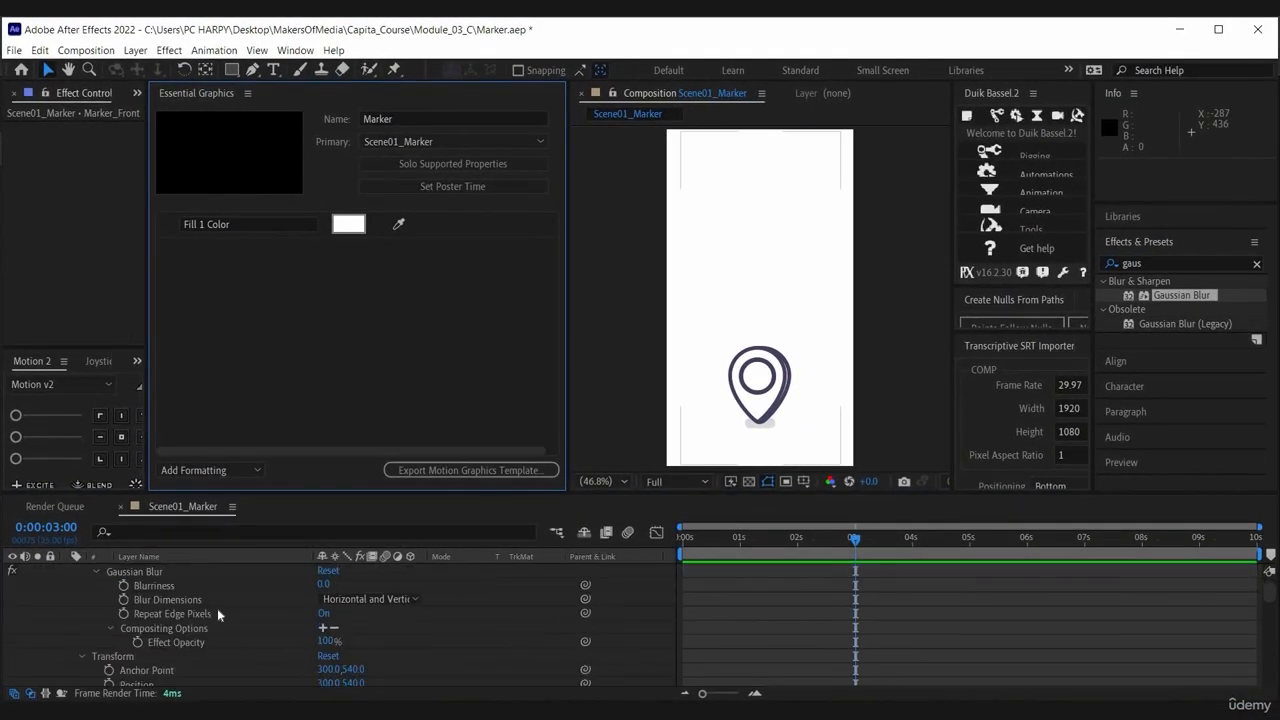
{"action": "scroll", "coordinate": [218, 609], "scroll_direction": "down", "scroll_amount": 5}
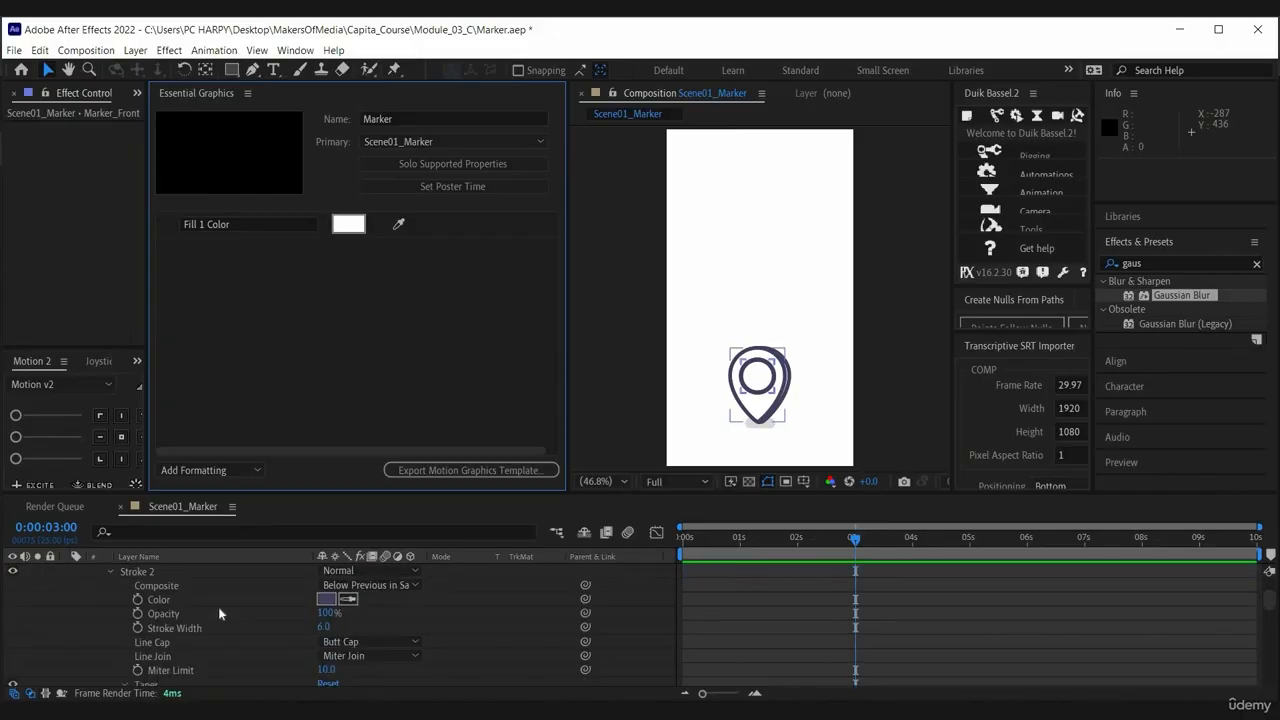
{"action": "scroll", "coordinate": [218, 607], "scroll_direction": "down", "scroll_amount": 3}
{"action": "scroll", "coordinate": [218, 607], "scroll_direction": "up", "scroll_amount": 2}
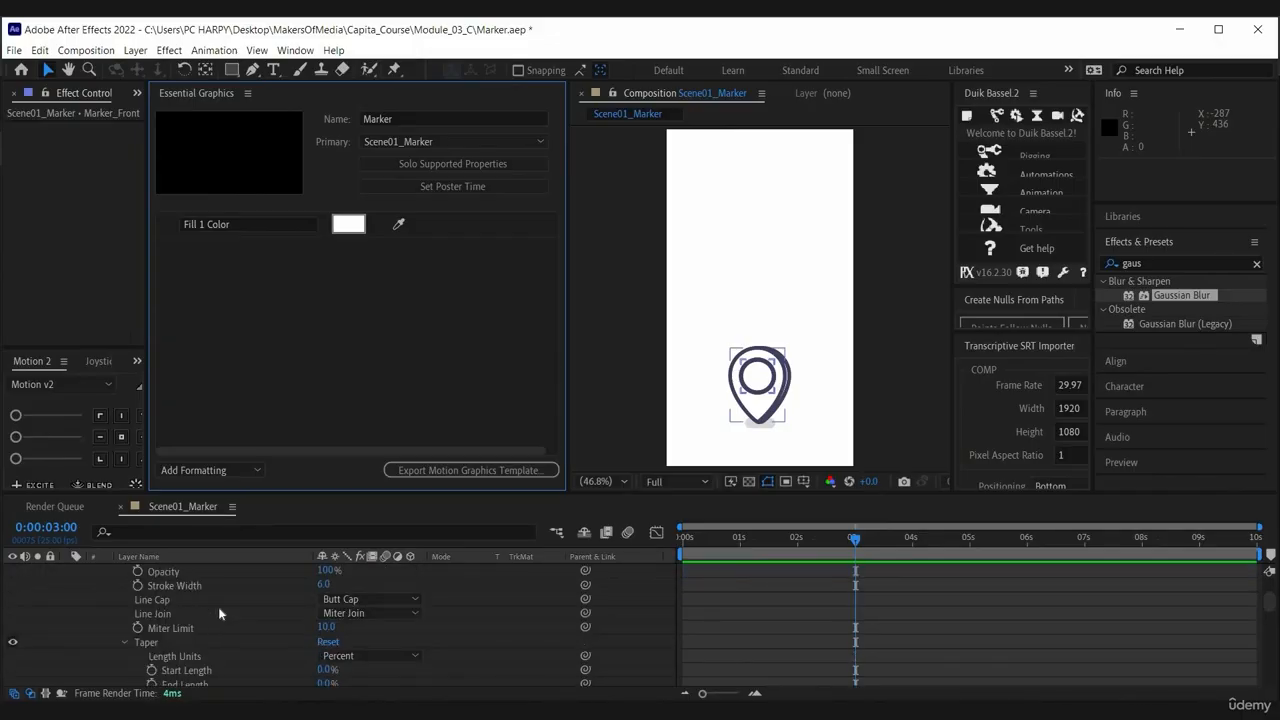
{"action": "scroll", "coordinate": [218, 607], "scroll_direction": "up", "scroll_amount": 10}
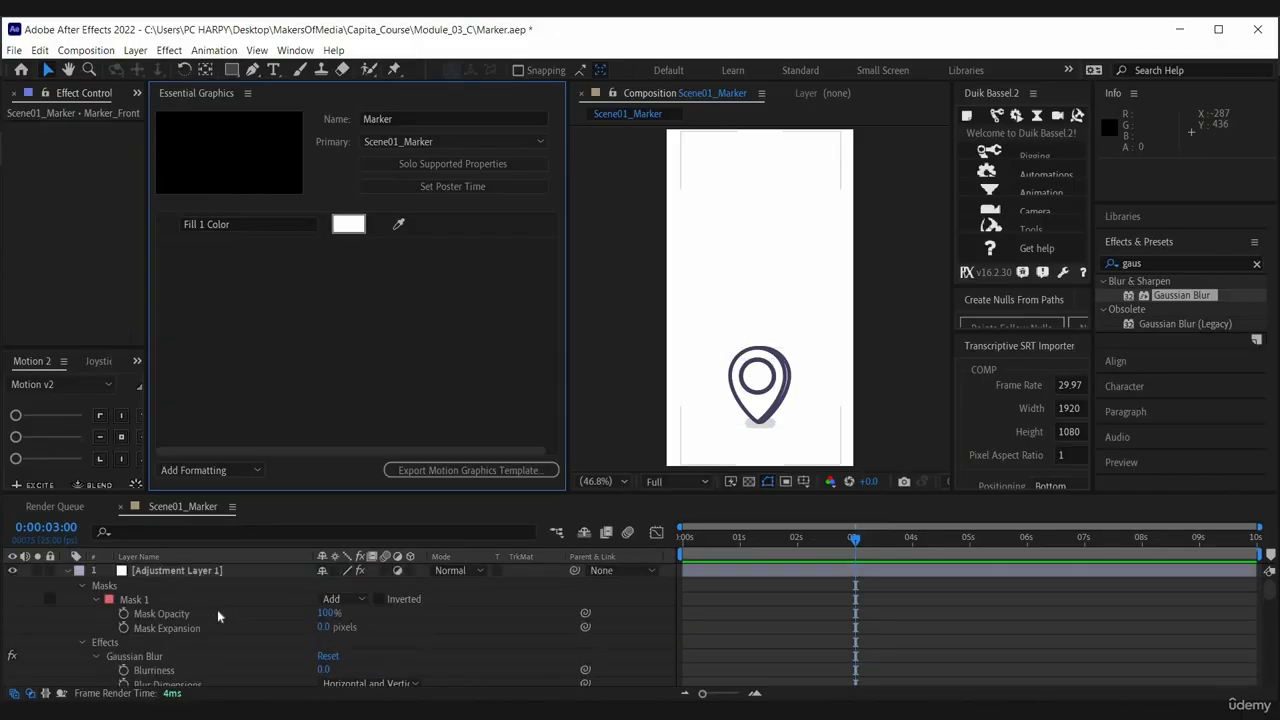
{"action": "left_click", "coordinate": [150, 657]}
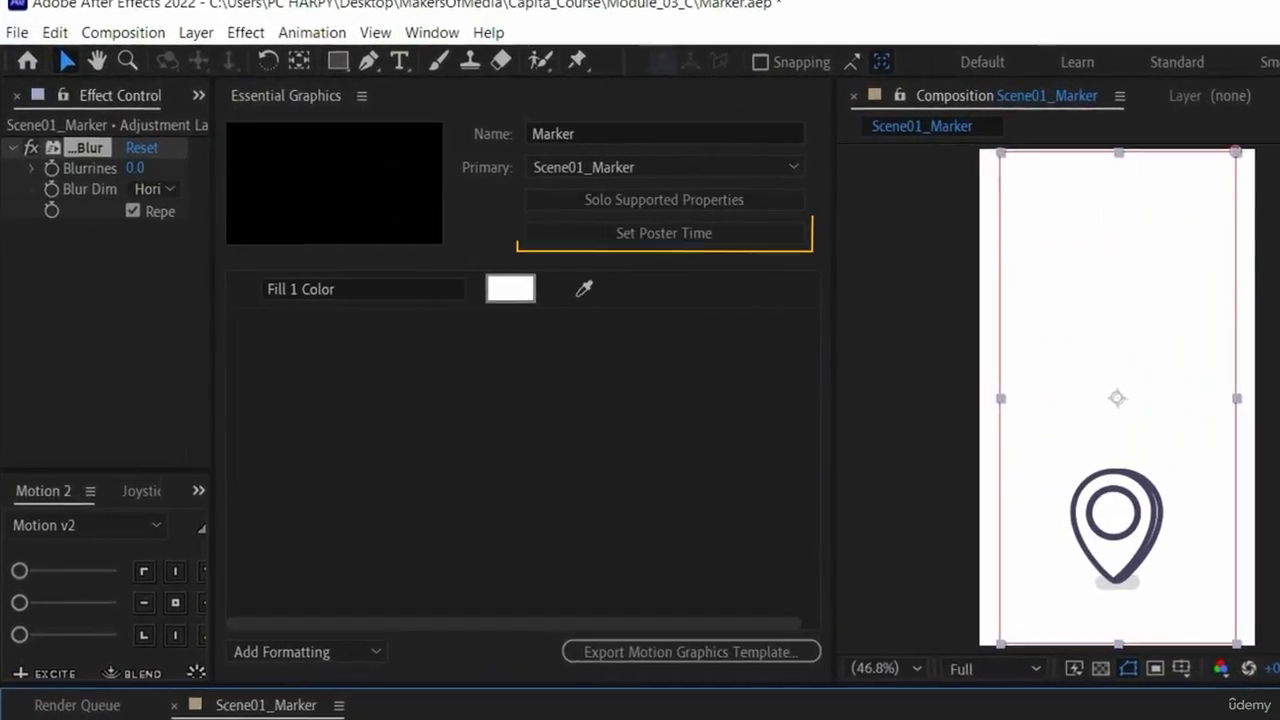
Step: Set the template's poster time at 0:00:01:17, collapse Adjustment Layer 1's properties, and deselect all layers
{"action": "left_click", "coordinate": [675, 238]}
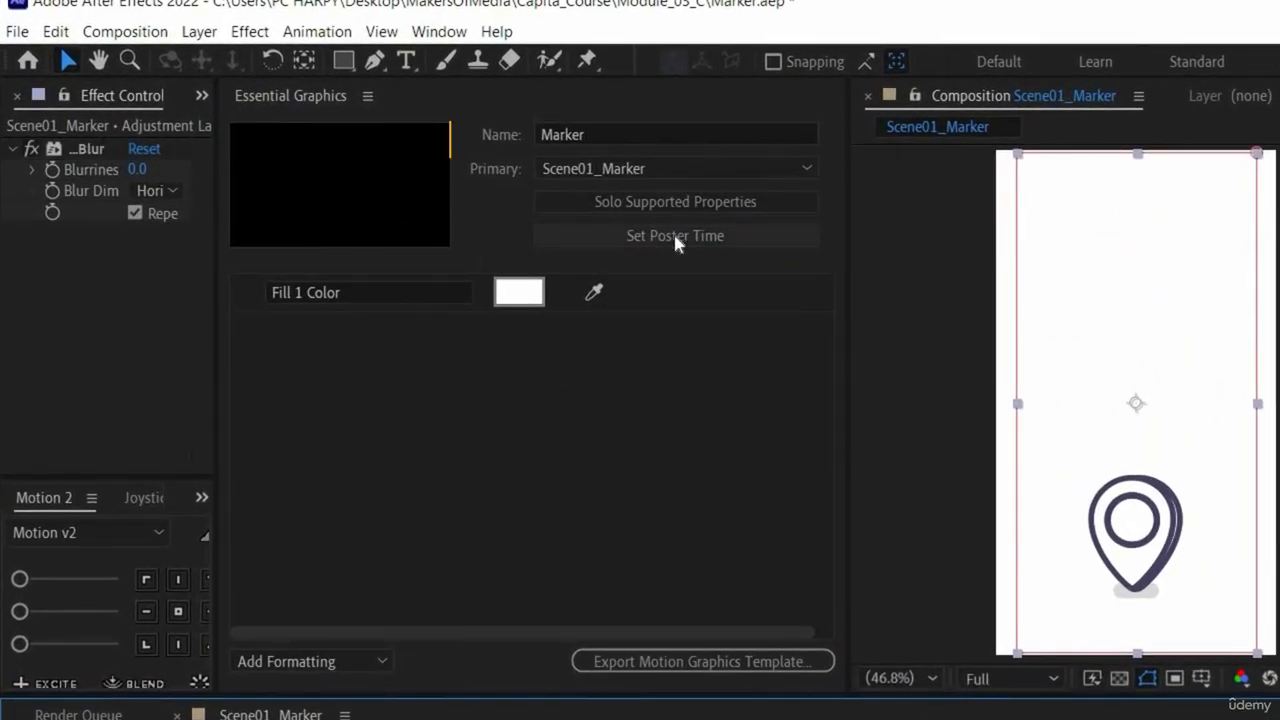
{"action": "left_click", "coordinate": [675, 238]}
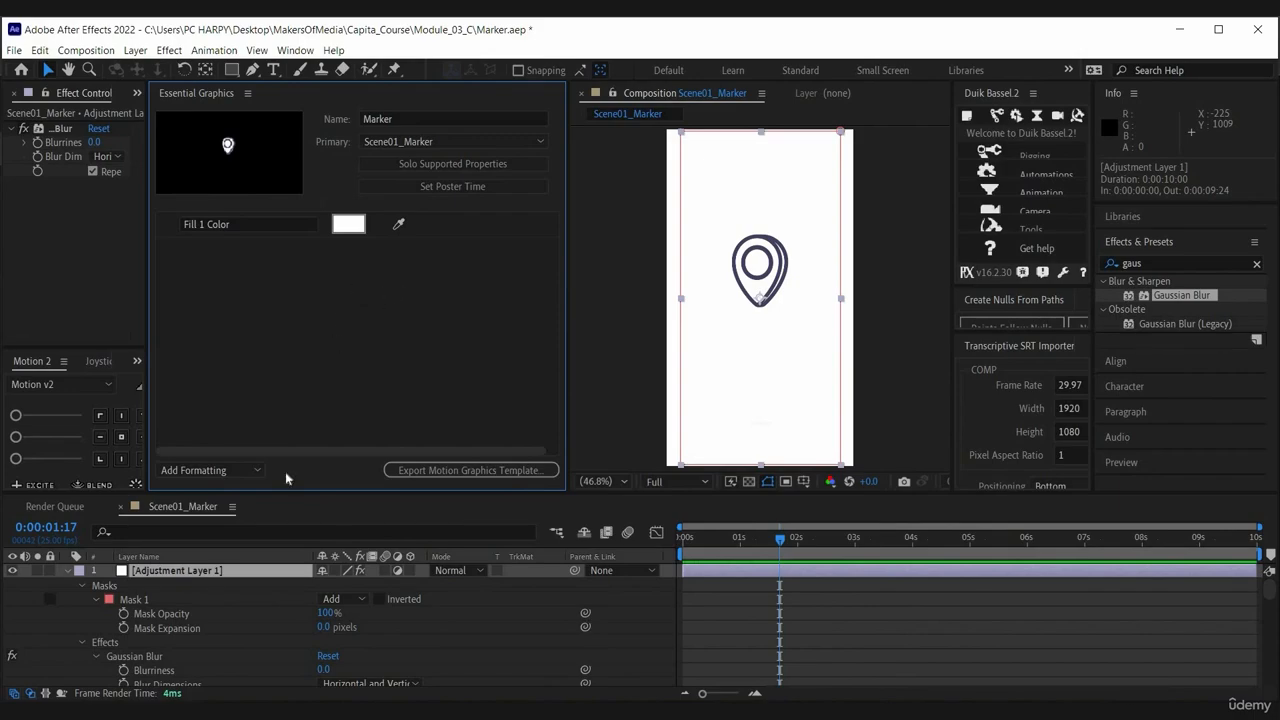
{"action": "left_click", "coordinate": [67, 570]}
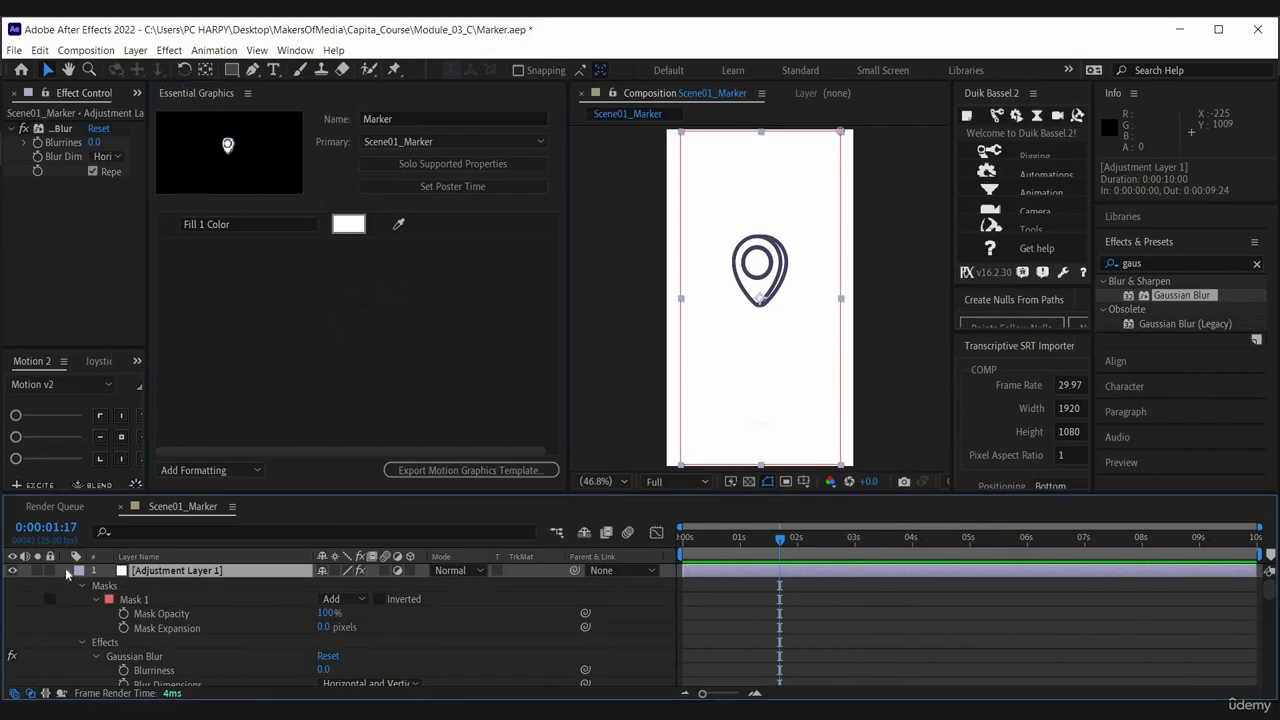
{"action": "key", "text": "ctrl+a"}
{"action": "key", "text": "ctrl+shift+a"}
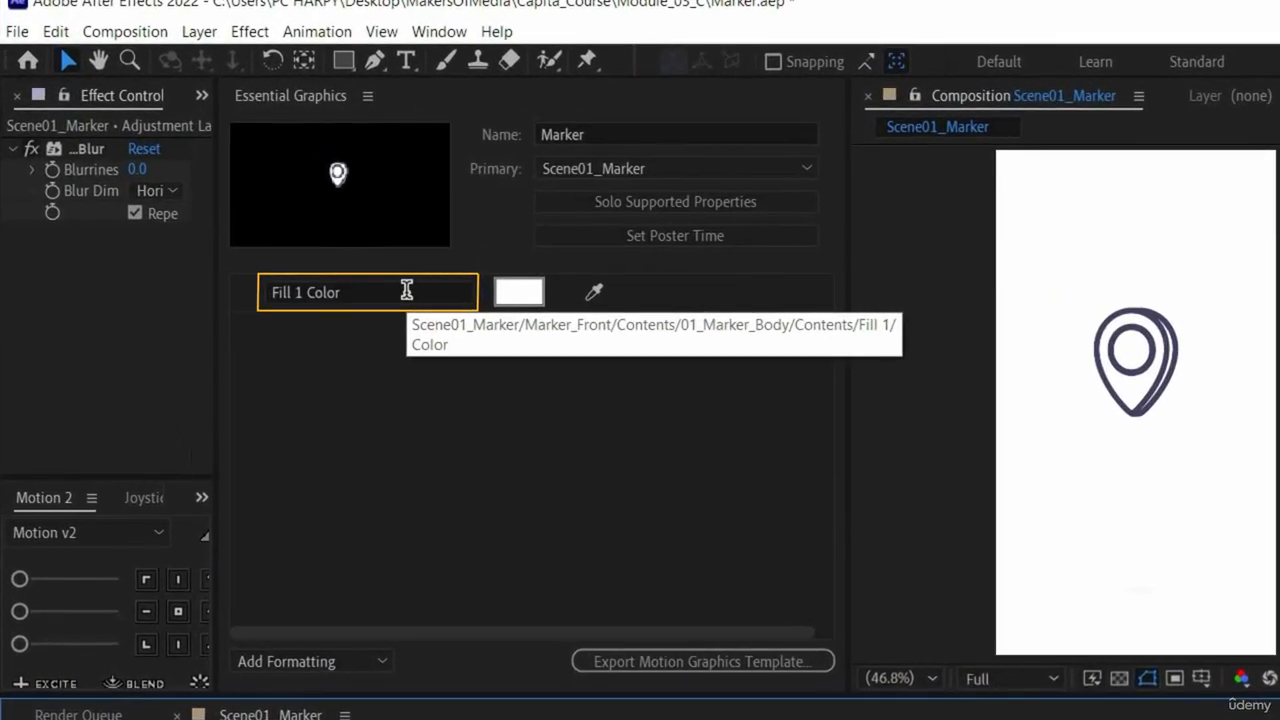
Step: Rename the Fill 1 Color property in Essential Graphics to Fill Marker_Front
{"action": "left_click", "coordinate": [406, 290]}
{"action": "double_click", "coordinate": [276, 293]}
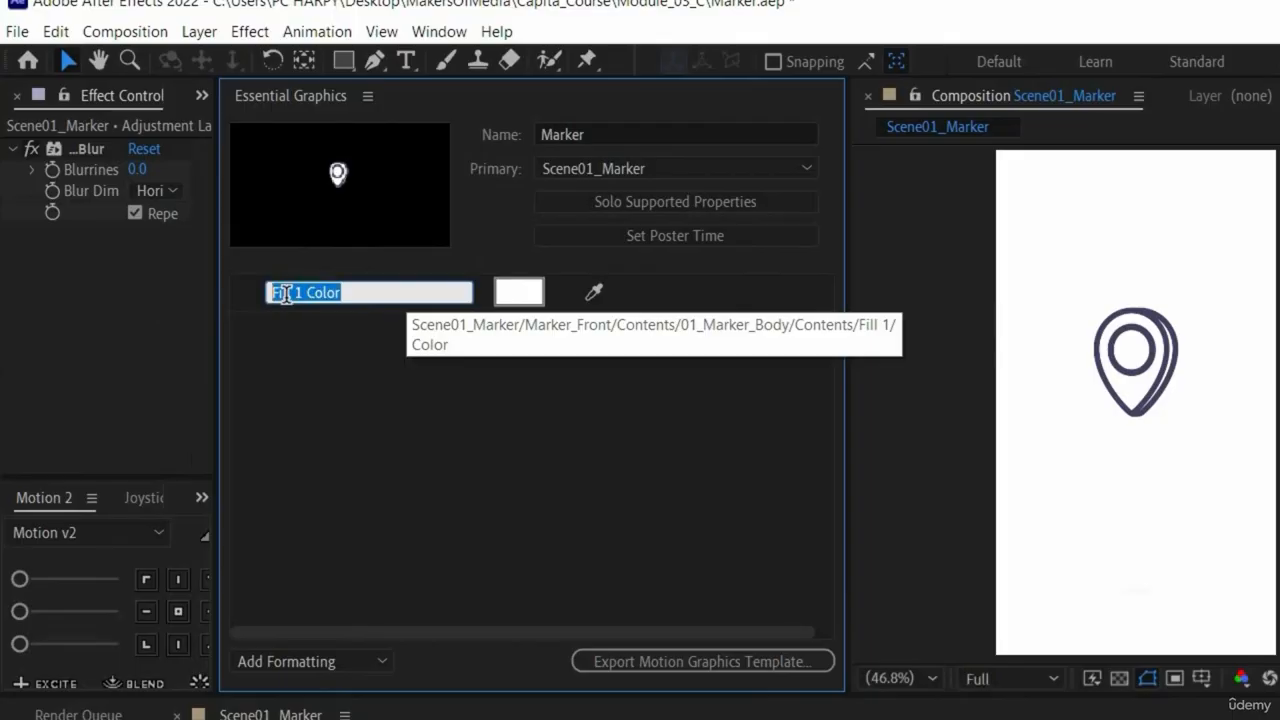
{"action": "left_click_drag", "start_coordinate": [303, 293], "coordinate": [295, 293]}
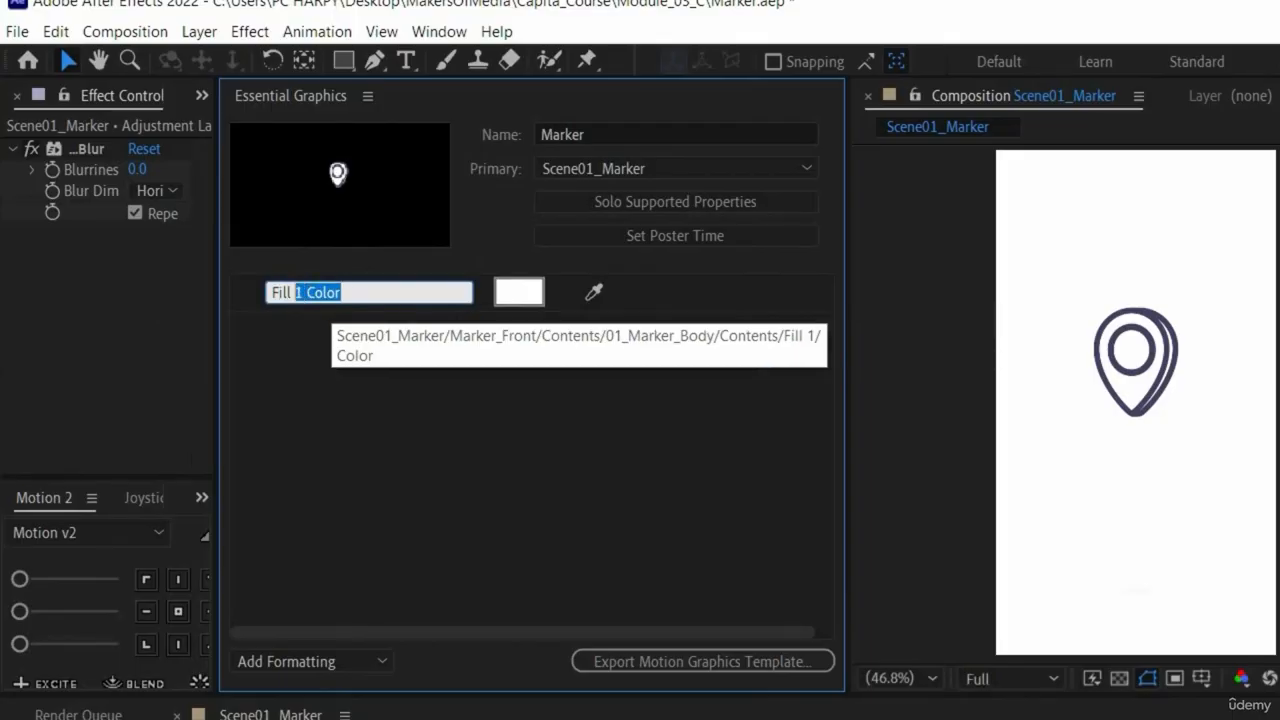
{"action": "type", "text": "Marker_"}
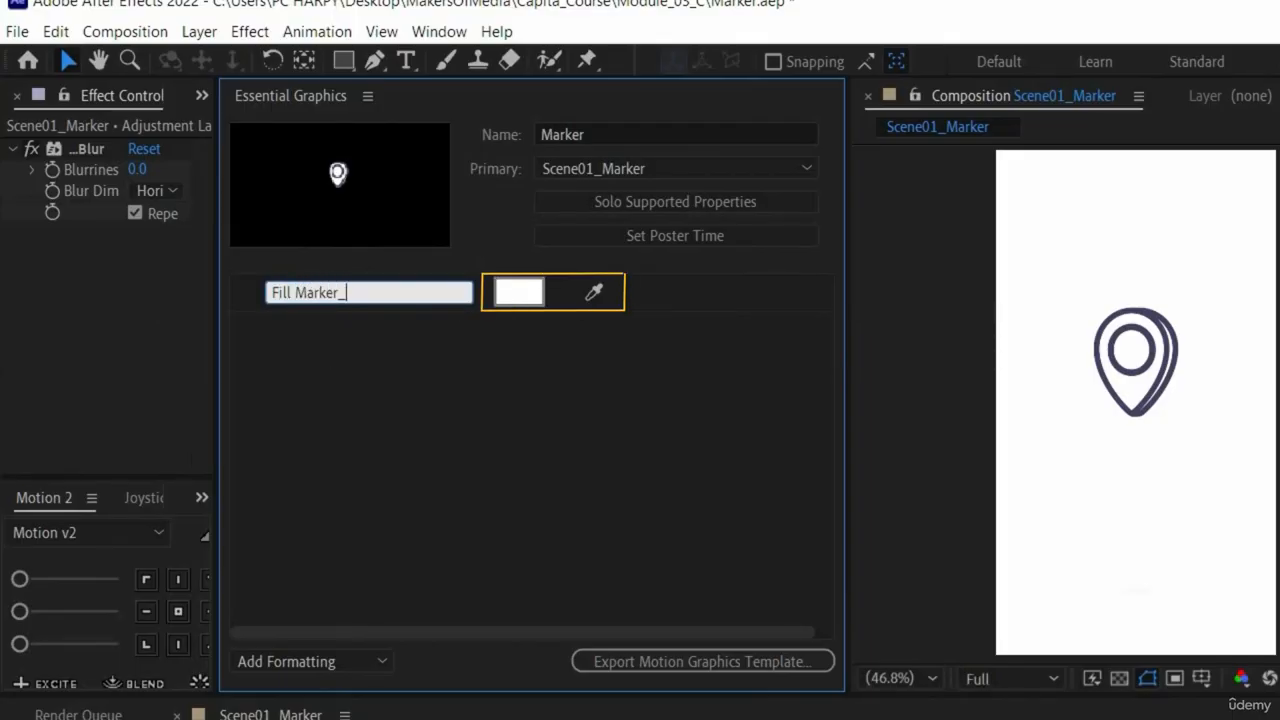
{"action": "type", "text": "Front"}
{"action": "left_click", "coordinate": [547, 330]}
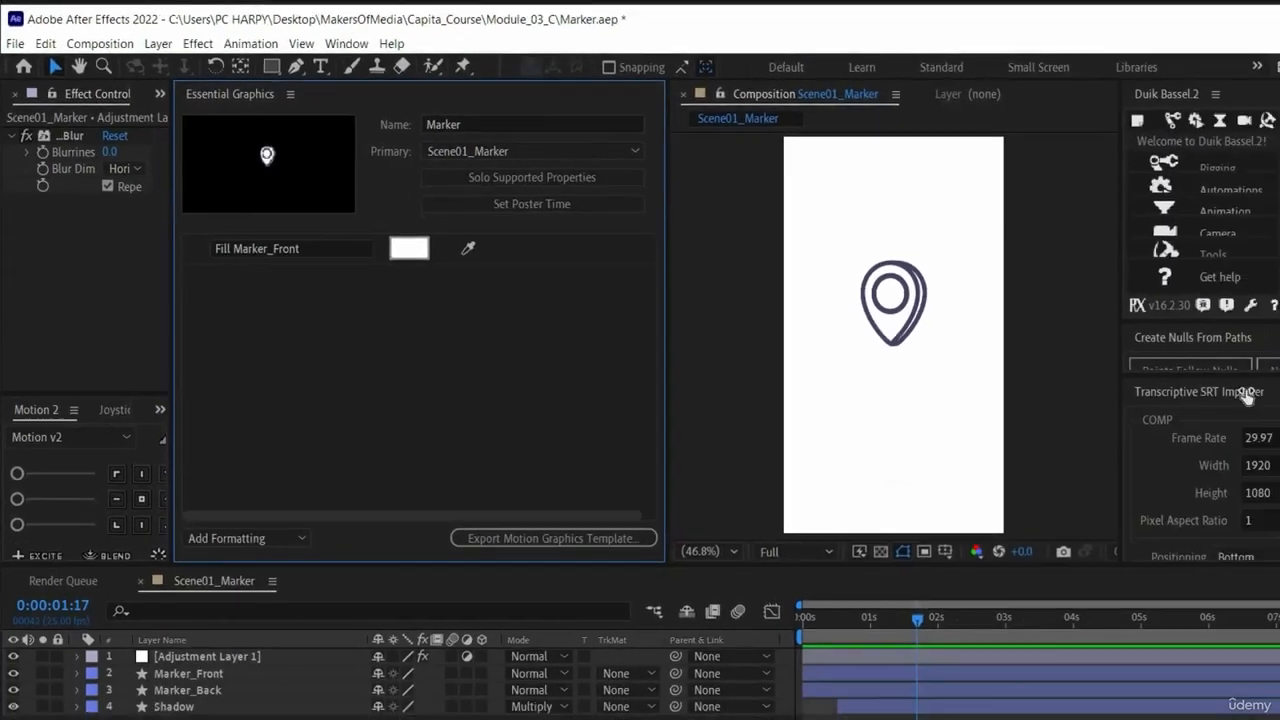
Step: Test the Fill Marker_Front property by changing its color to pure red and restoring it to white, FFFFFF
{"action": "left_click", "coordinate": [519, 292]}
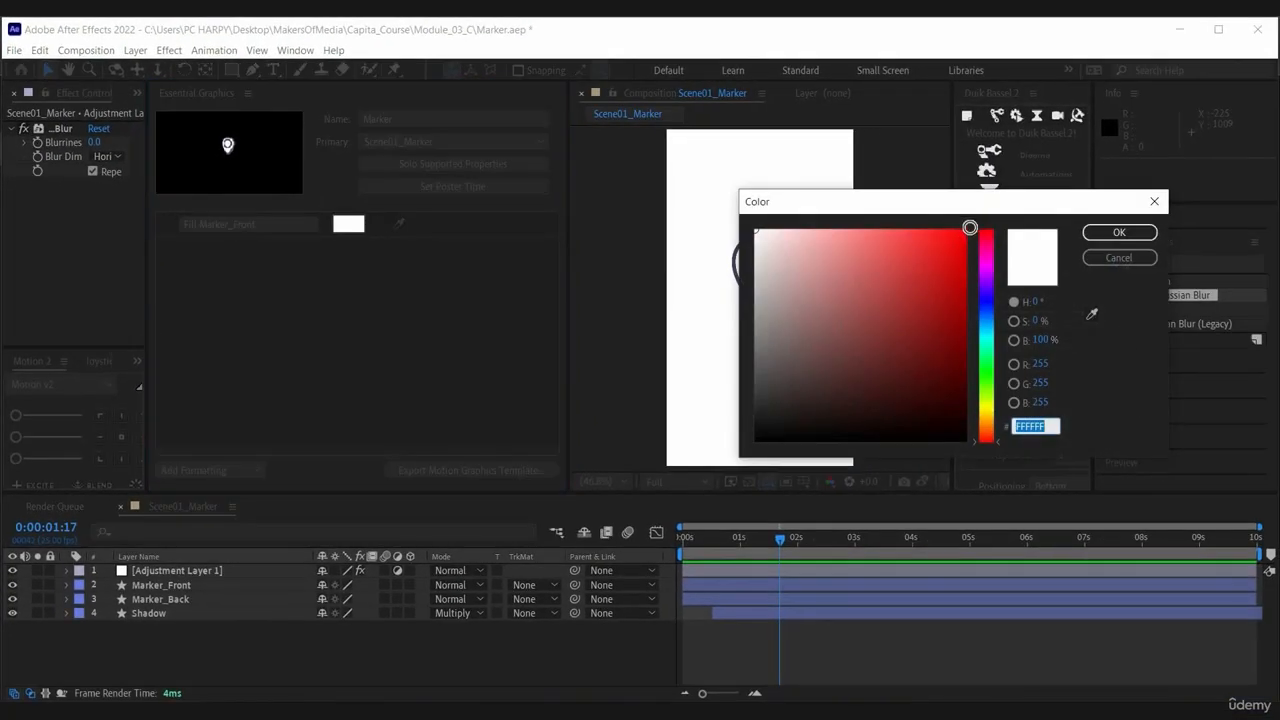
{"action": "left_click", "coordinate": [970, 227]}
{"action": "left_click", "coordinate": [1105, 234]}
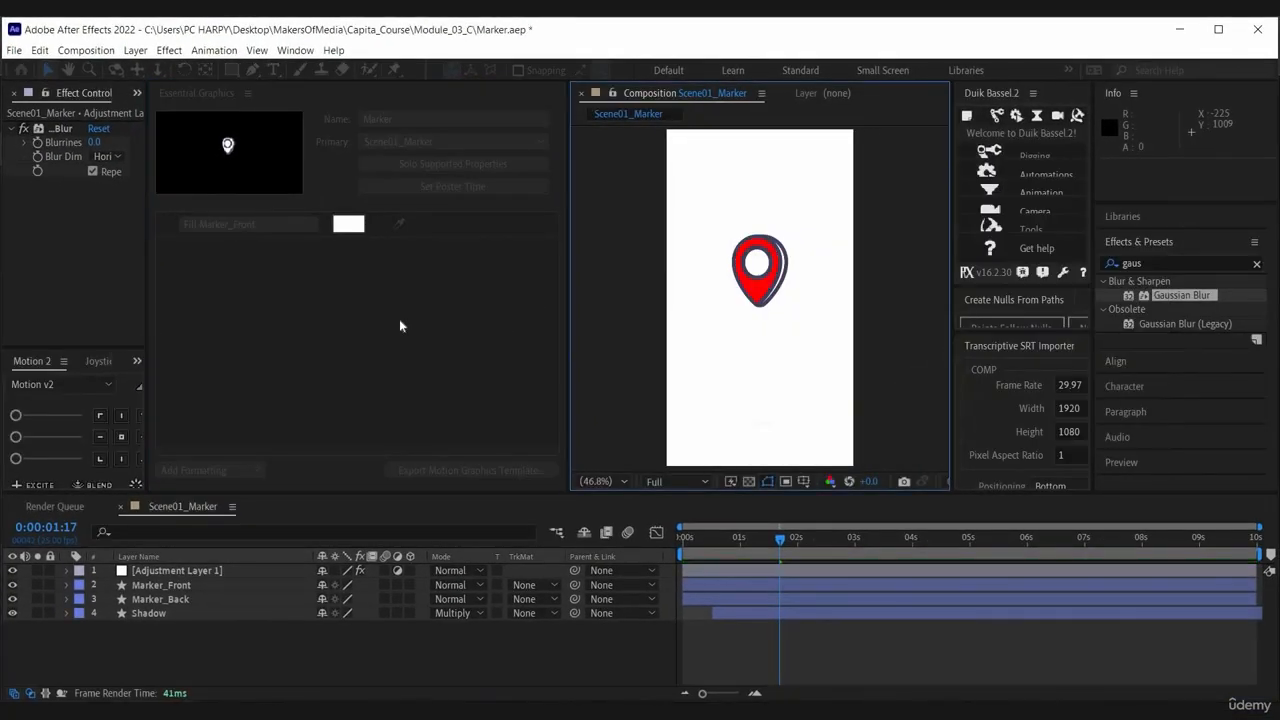
{"action": "left_click", "coordinate": [355, 232]}
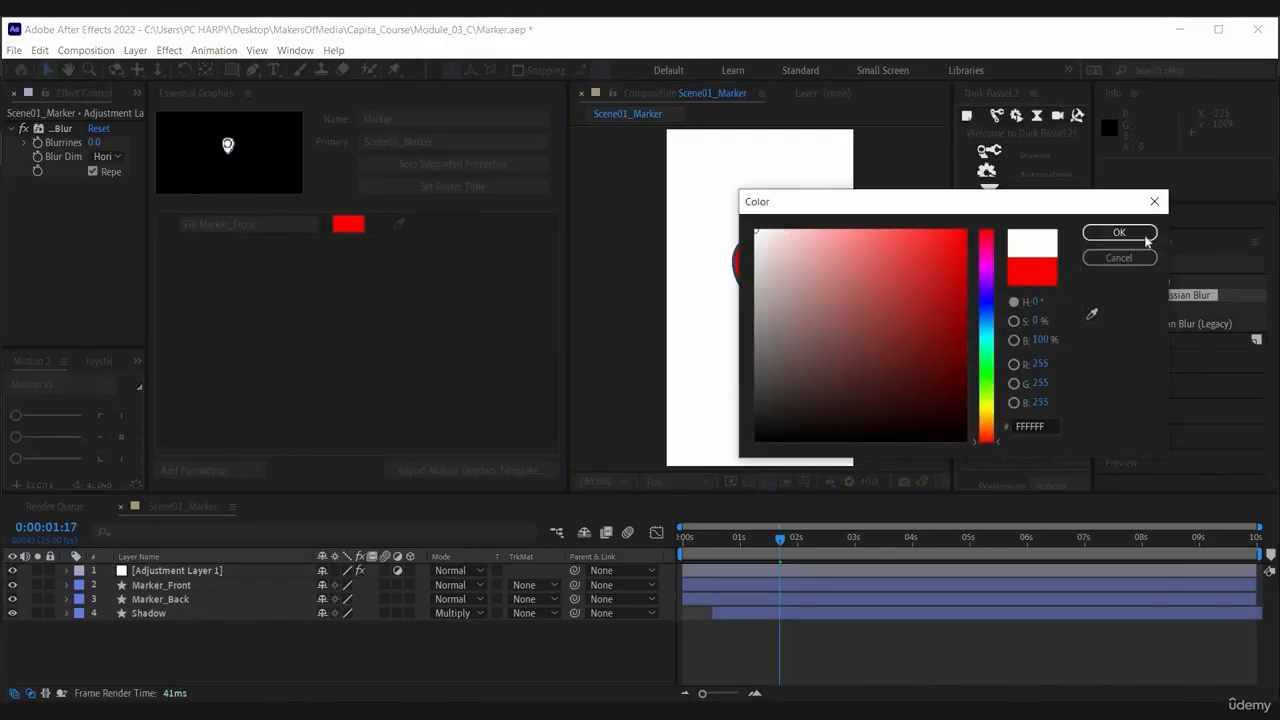
{"action": "left_click", "coordinate": [1143, 236]}
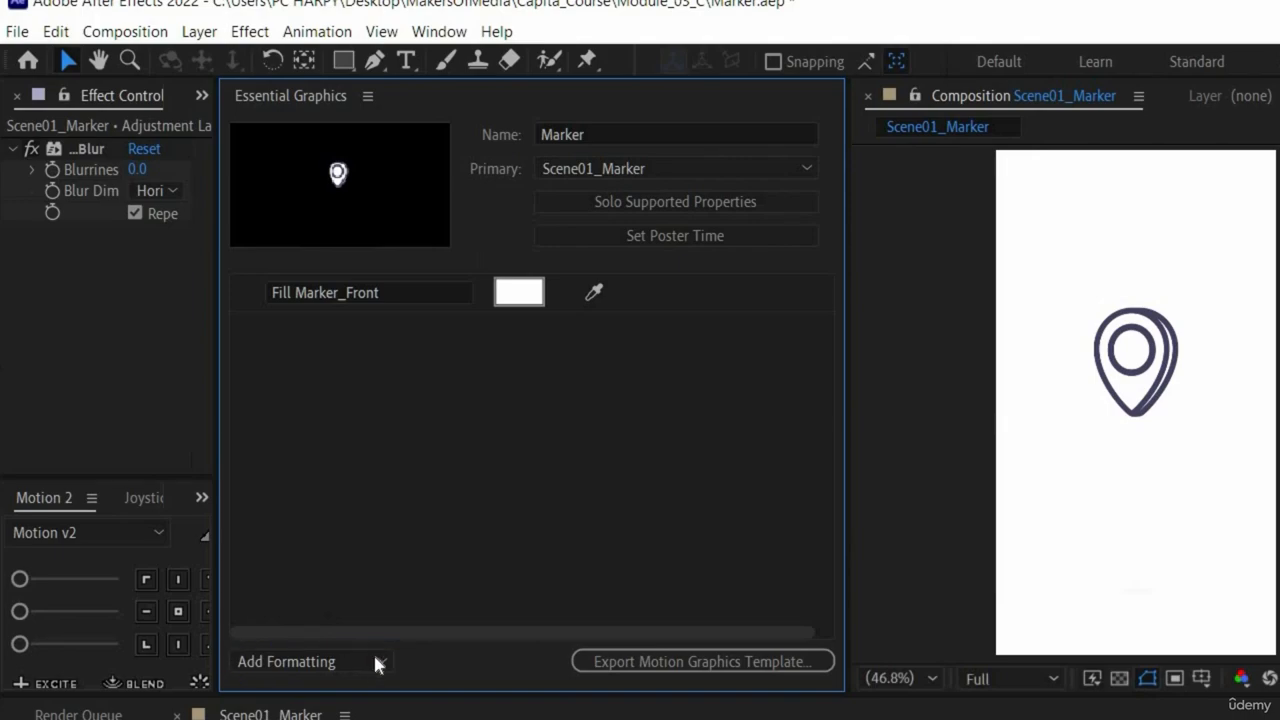
Step: Add a comment to the template's property list with the text Test
{"action": "left_click", "coordinate": [382, 661]}
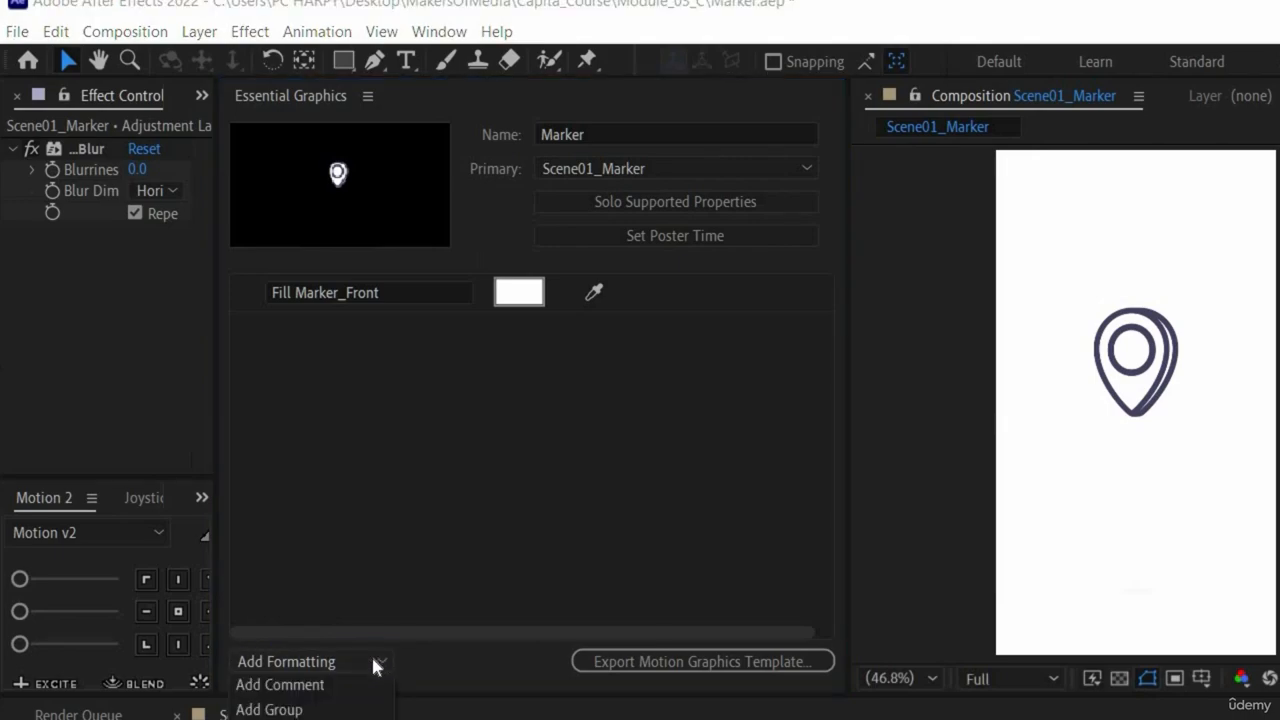
{"action": "left_click", "coordinate": [312, 694]}
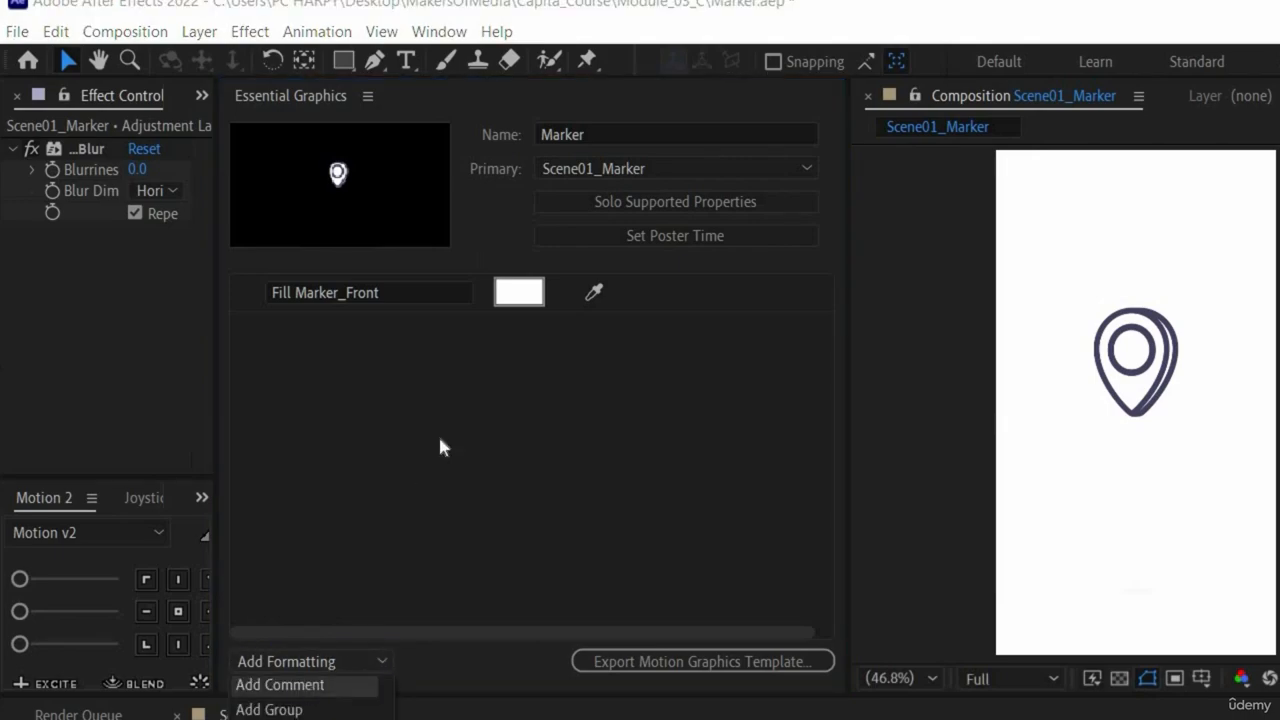
{"action": "left_click", "coordinate": [536, 331]}
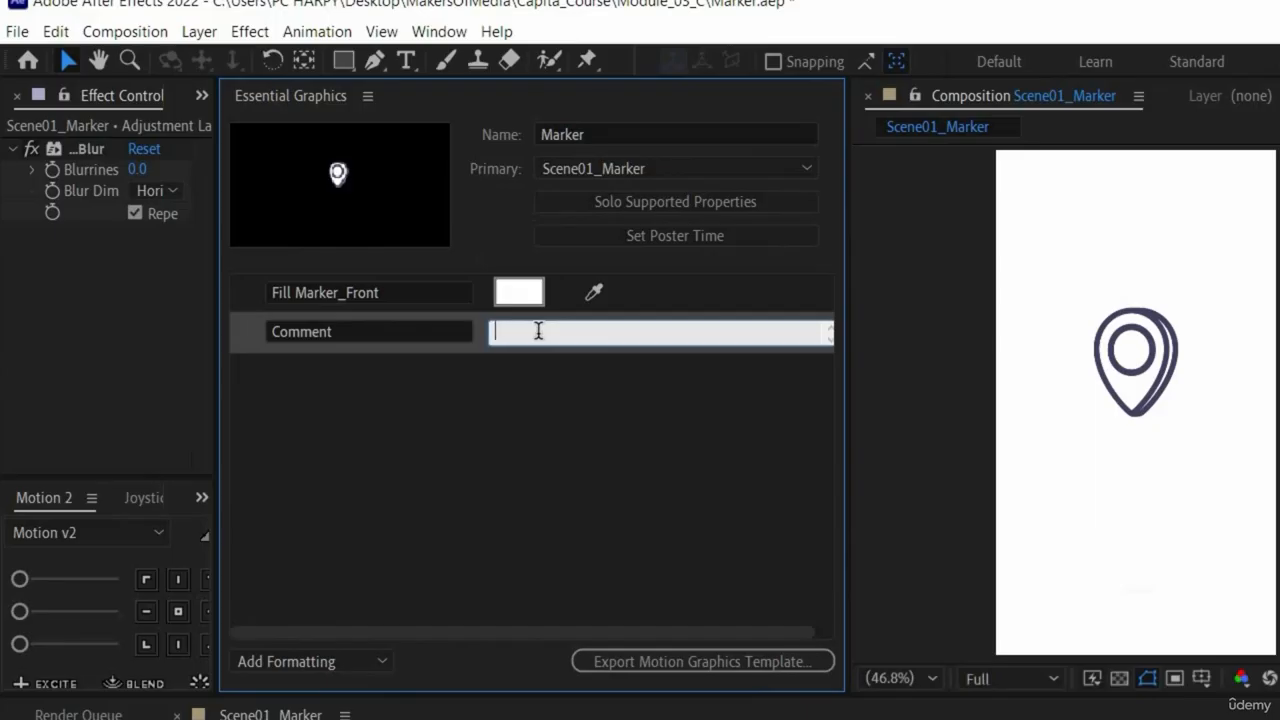
{"action": "type", "text": "Test"}
{"action": "key", "text": "Return"}
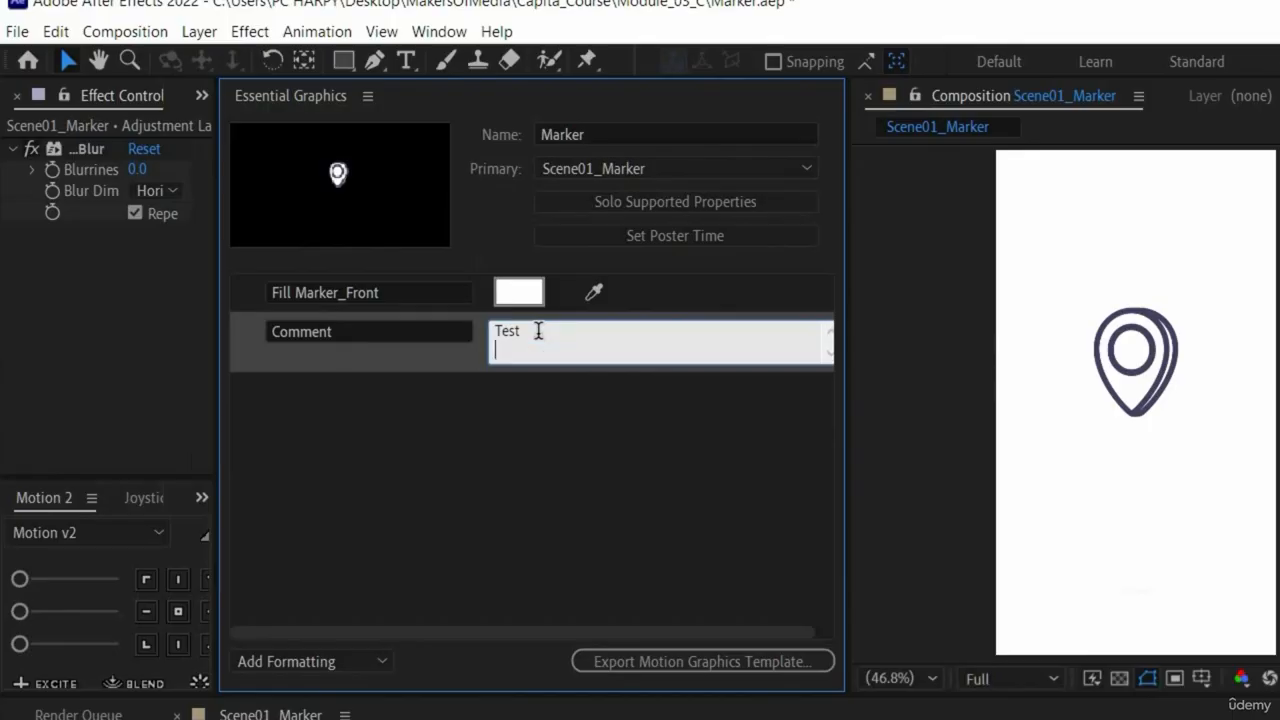
{"action": "left_click", "coordinate": [538, 423]}
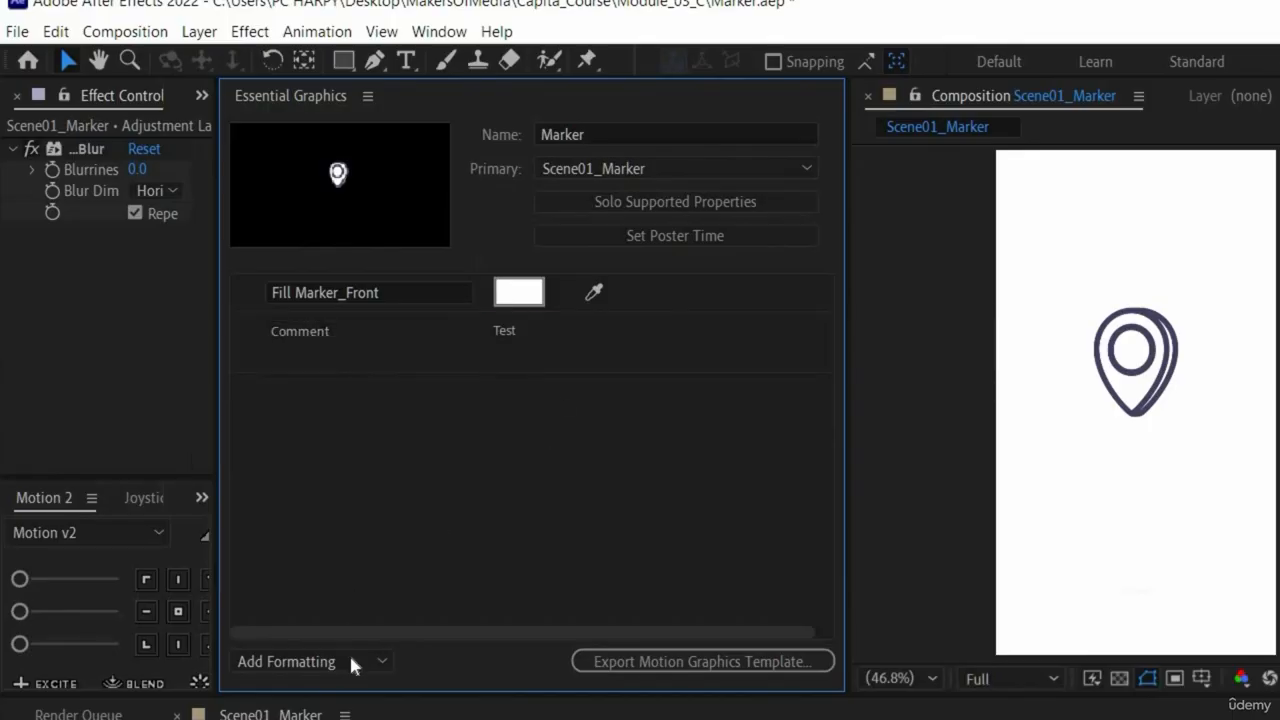
Step: Add a group to the template's property list and move Fill Marker_Front into it
{"action": "left_click", "coordinate": [348, 660]}
{"action": "left_click", "coordinate": [269, 709]}
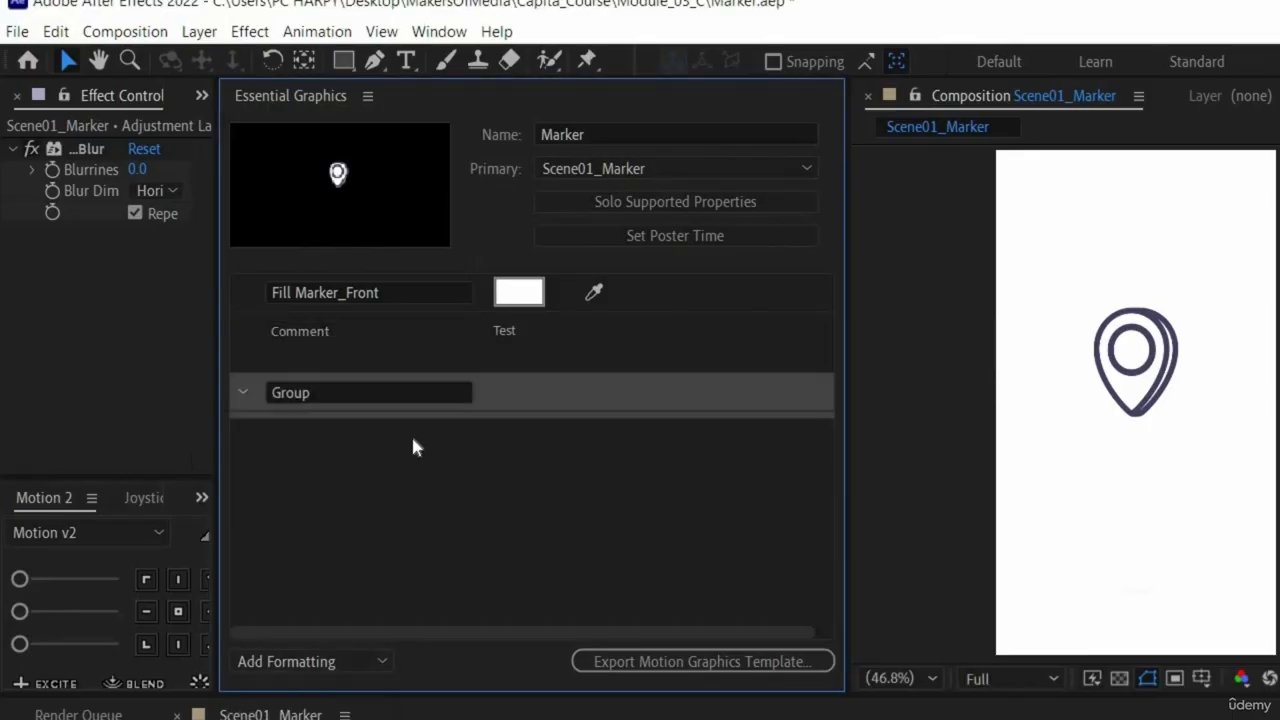
{"action": "key", "text": "Return"}
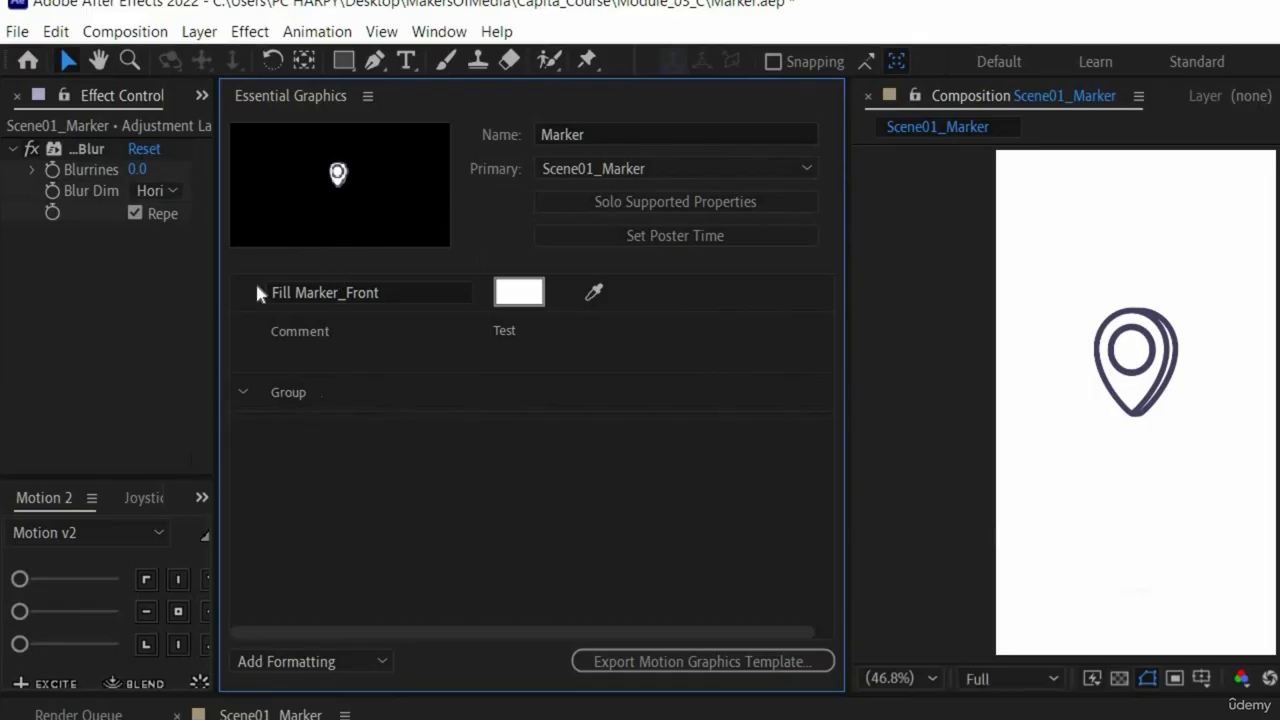
{"action": "left_click_drag", "start_coordinate": [277, 395], "coordinate": [275, 398]}
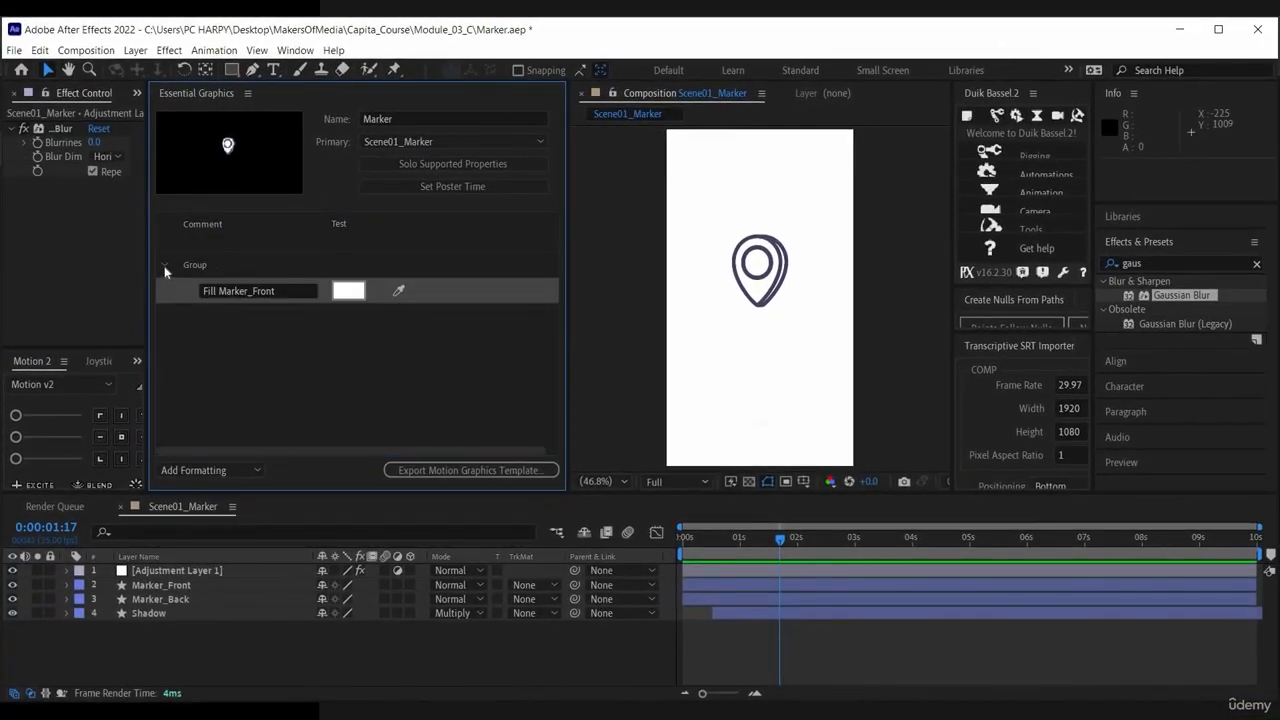
Step: Check that the group folds and unfolds around Fill Marker_Front, and rename the group Marker
{"action": "left_click", "coordinate": [165, 268]}
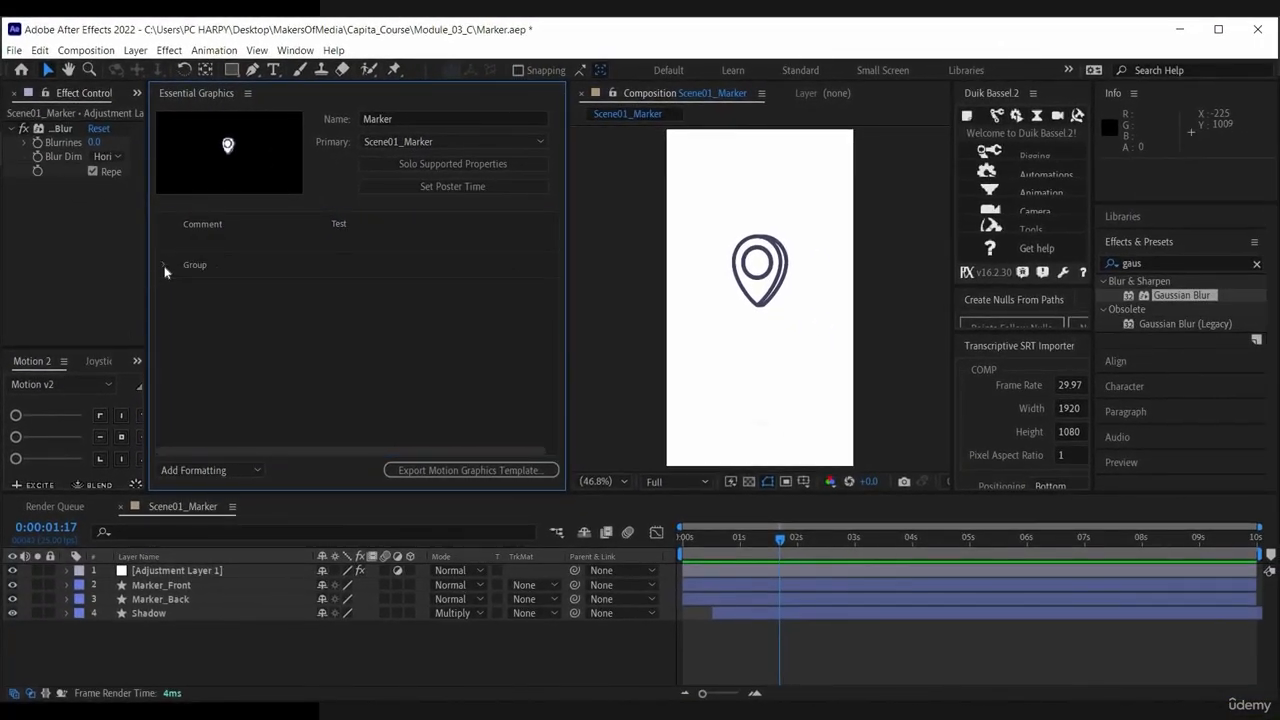
{"action": "left_click", "coordinate": [165, 268]}
{"action": "left_click", "coordinate": [191, 270]}
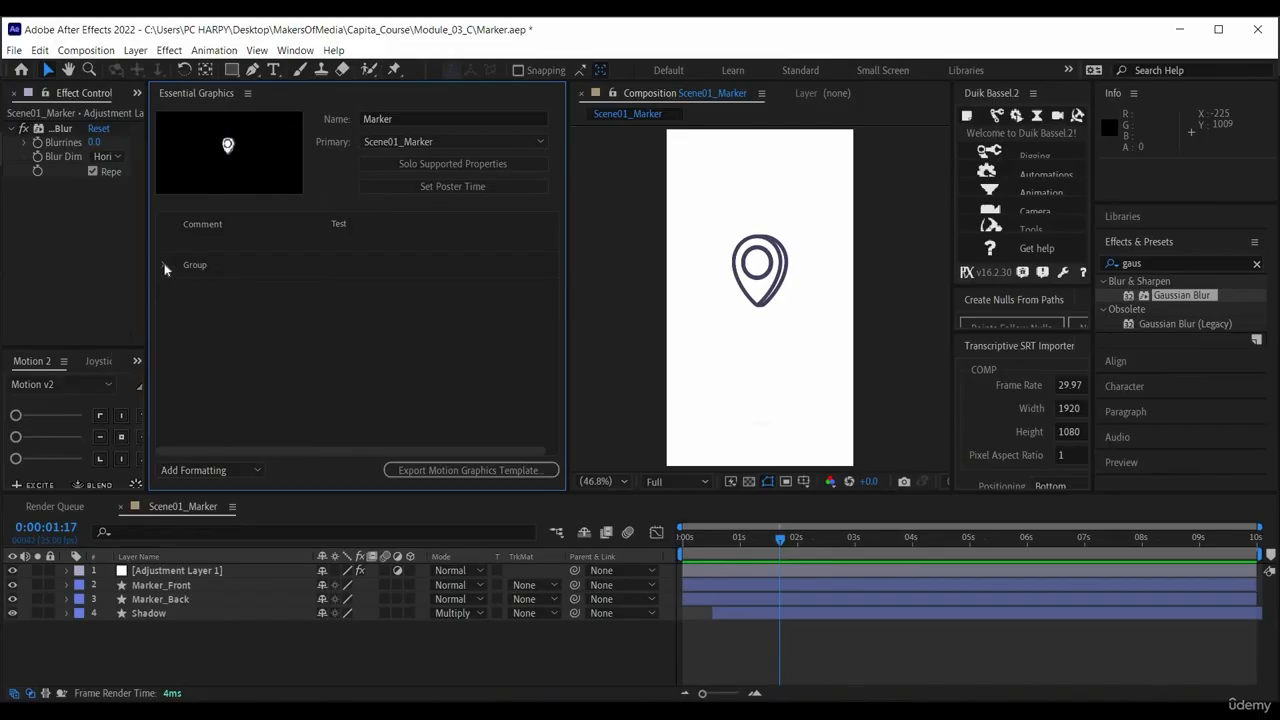
{"action": "left_click", "coordinate": [165, 268]}
{"action": "left_click", "coordinate": [222, 264]}
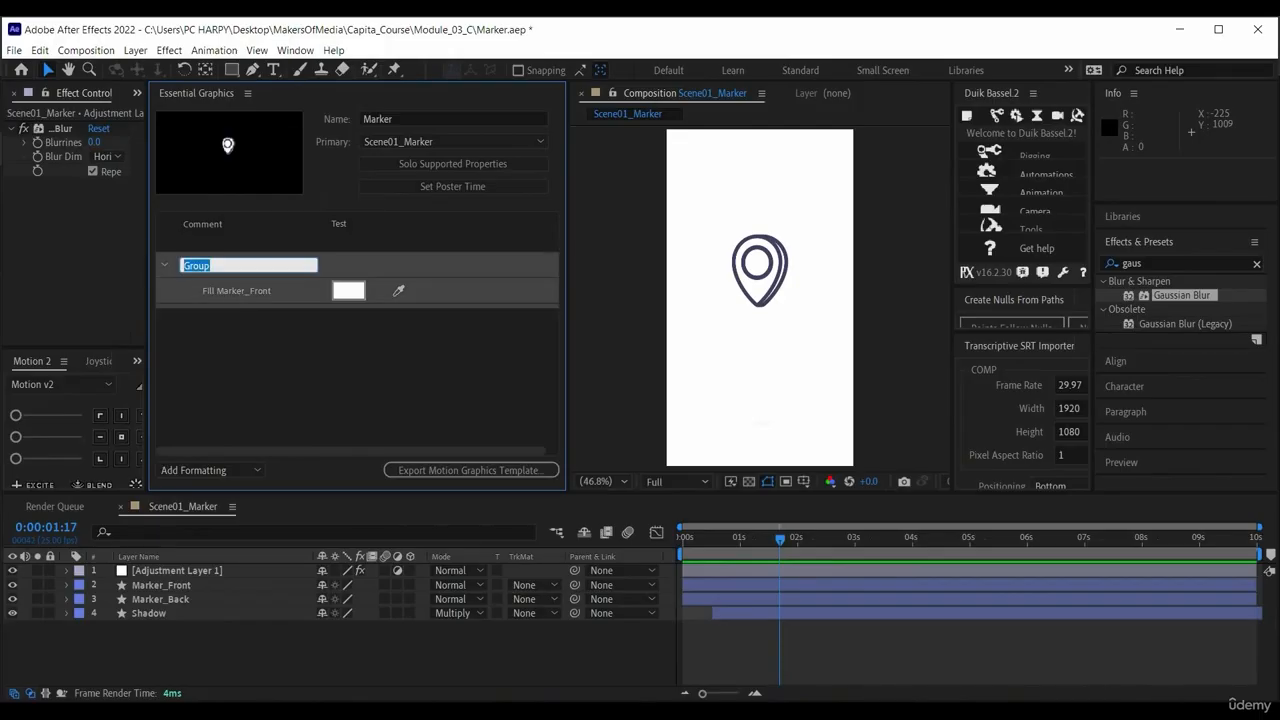
{"action": "type", "text": "Marker"}
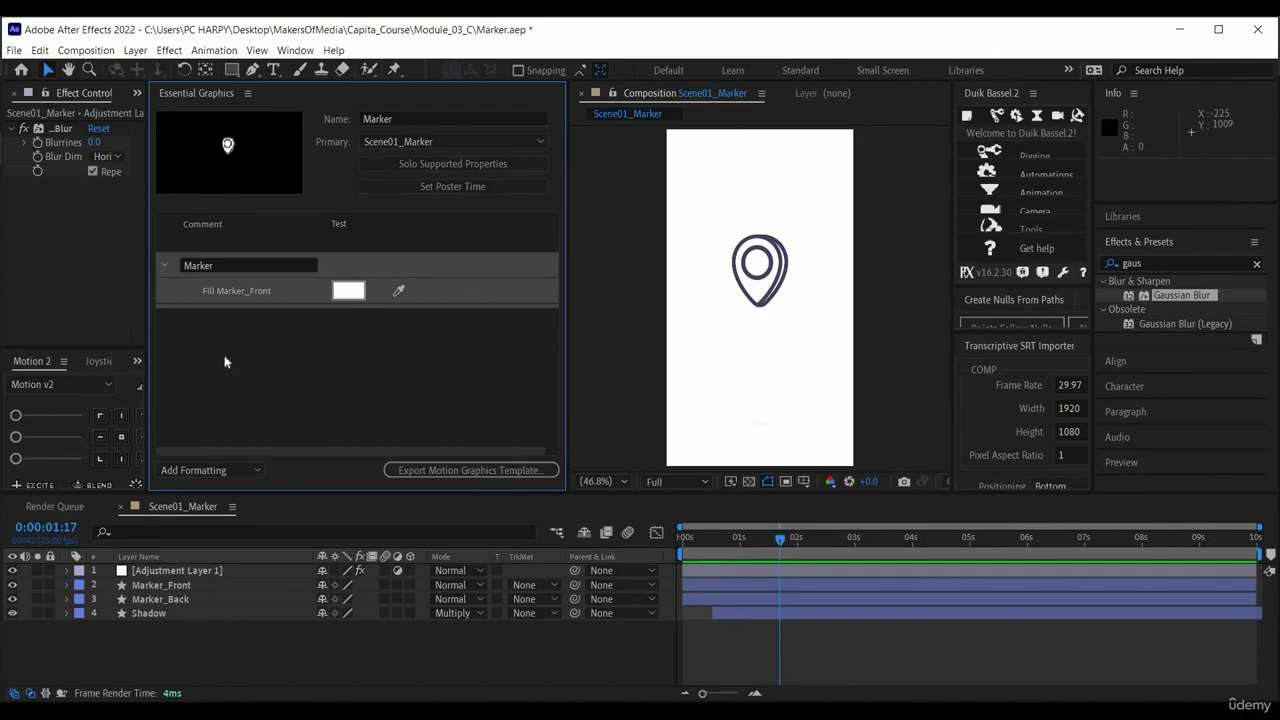
{"action": "key", "text": "Return"}
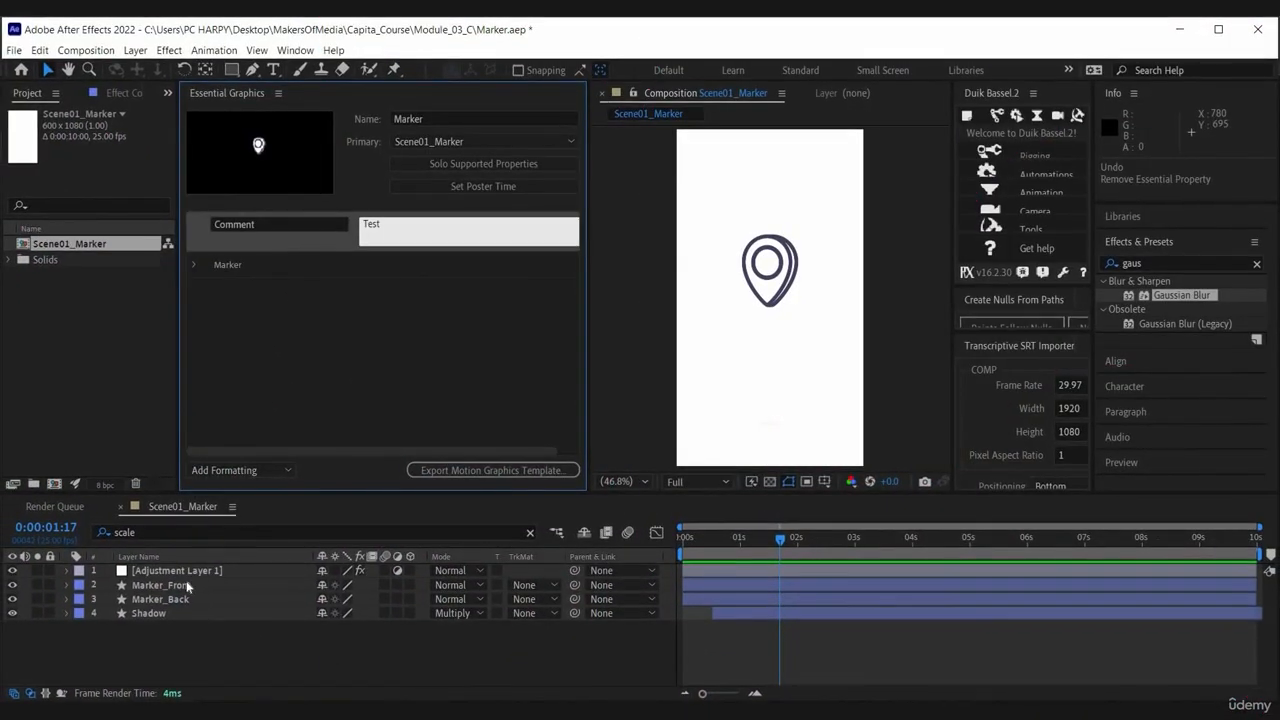
Step: Filter Marker_Front's timeline properties by stroke and add the Color and Stroke Width of 01_Marker_Body's Stroke 2 to Essential Graphics
{"action": "left_click", "coordinate": [161, 585]}
{"action": "key", "text": "ctrl+f"}
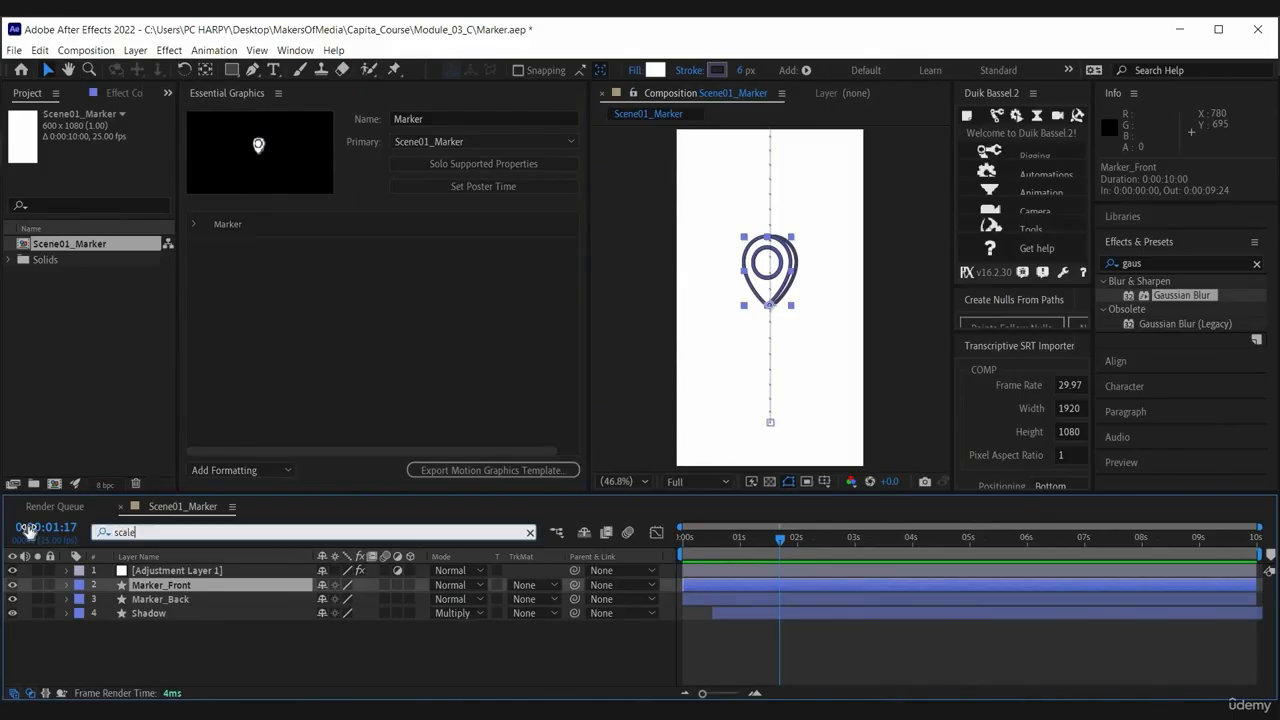
{"action": "type", "text": "stroke"}
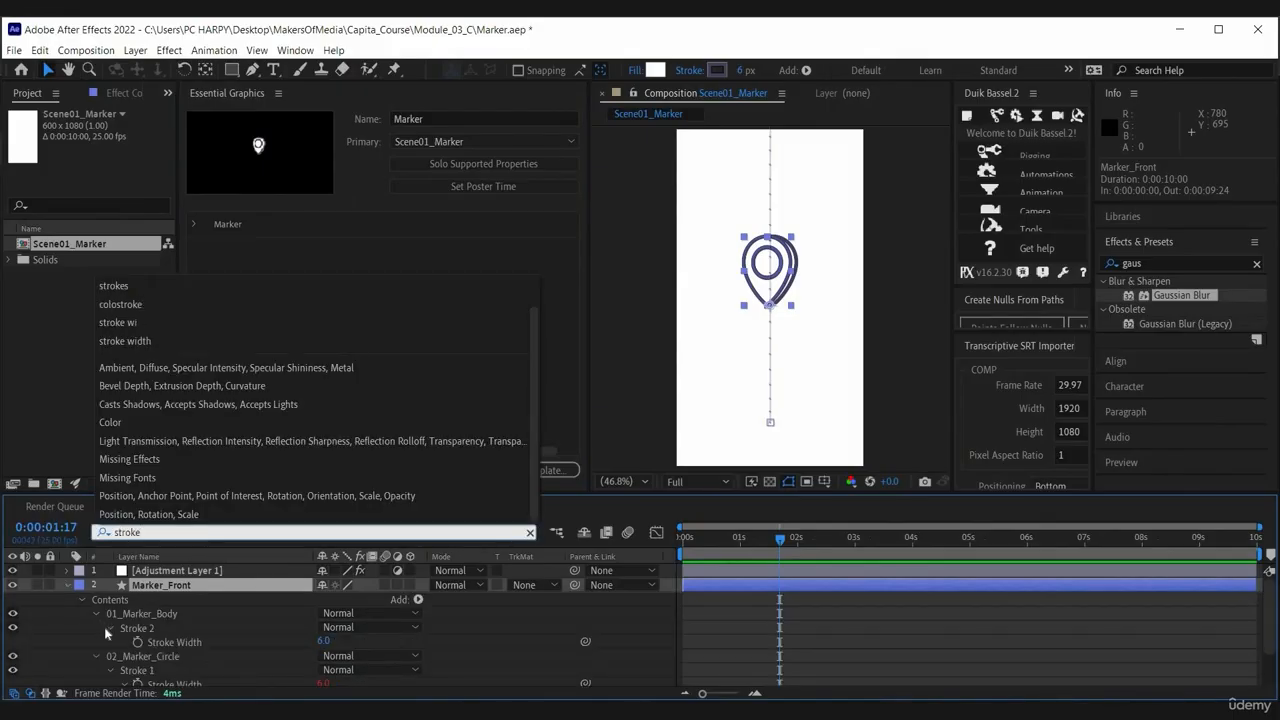
{"action": "key", "text": "Return"}
{"action": "left_click", "coordinate": [111, 628]}
{"action": "scroll", "coordinate": [181, 606], "scroll_direction": "down", "scroll_amount": 2}
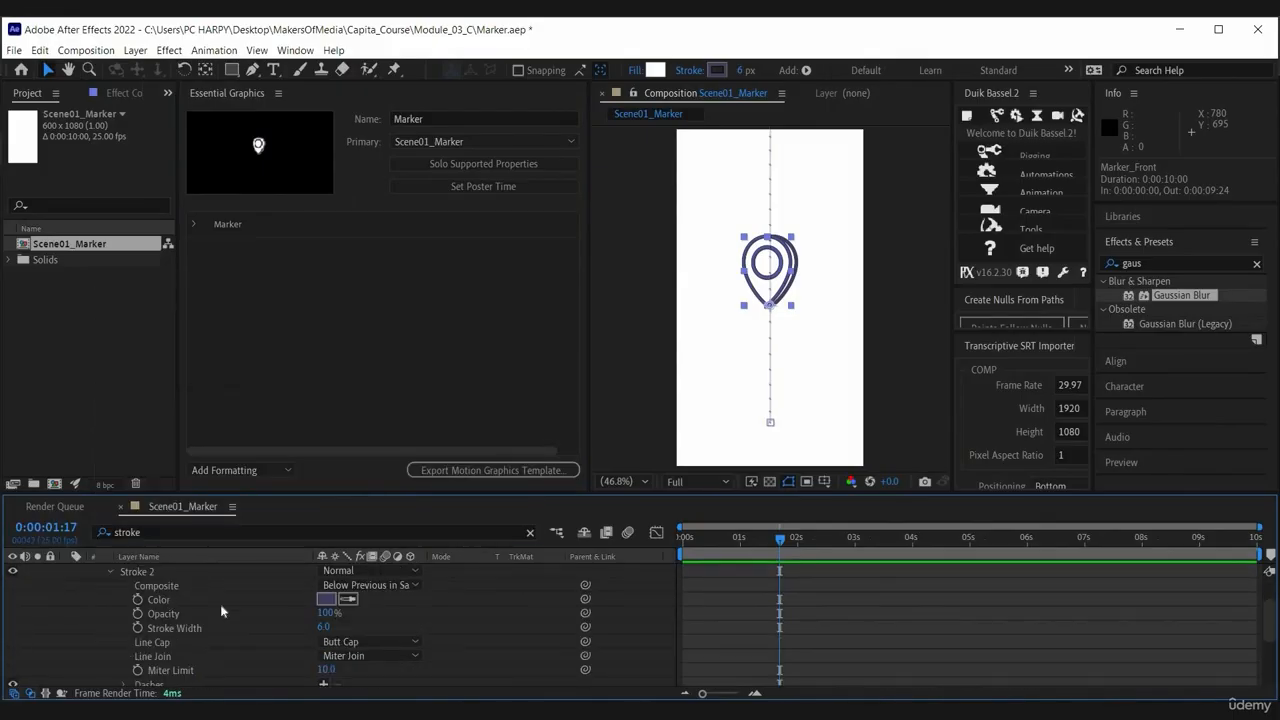
{"action": "right_click", "coordinate": [225, 600]}
{"action": "left_click", "coordinate": [245, 588]}
{"action": "right_click", "coordinate": [244, 624]}
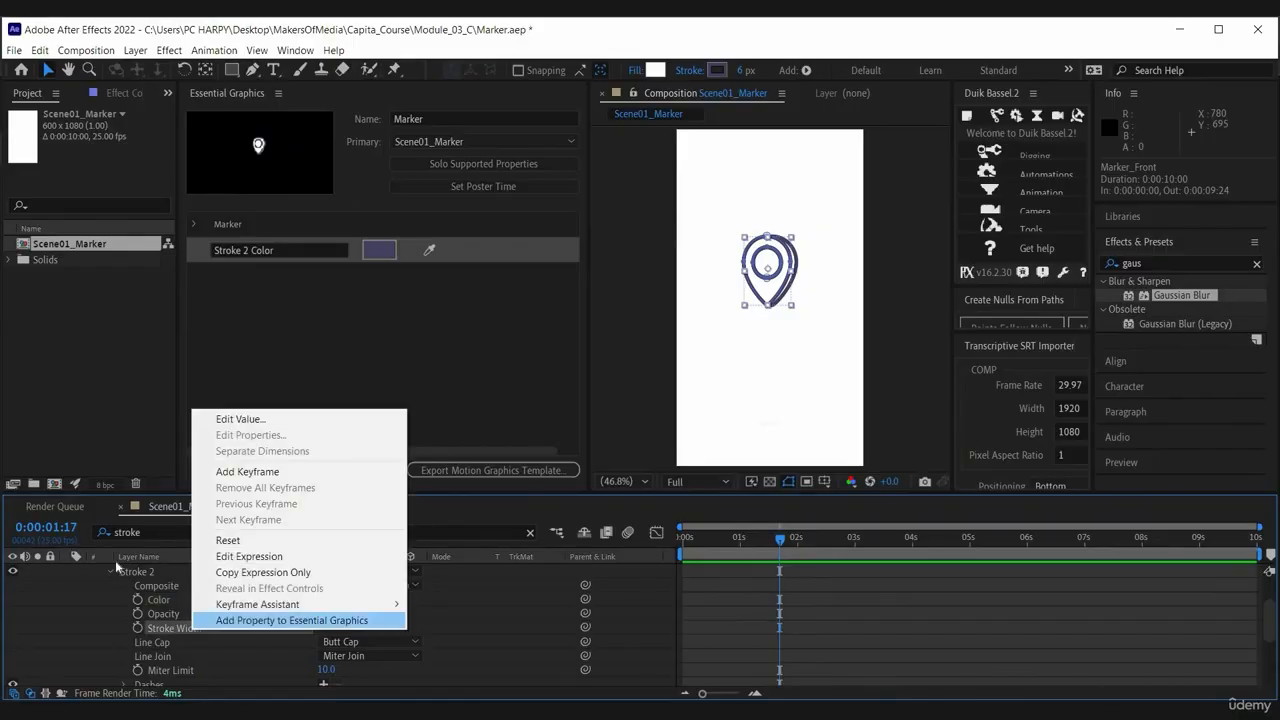
{"action": "left_click", "coordinate": [244, 620]}
Step: Filter the timeline properties by scale and add the Marker_Front layer's own Transform Scale to Essential Graphics
{"action": "key", "text": "ctrl+f"}
{"action": "type", "text": "s"}
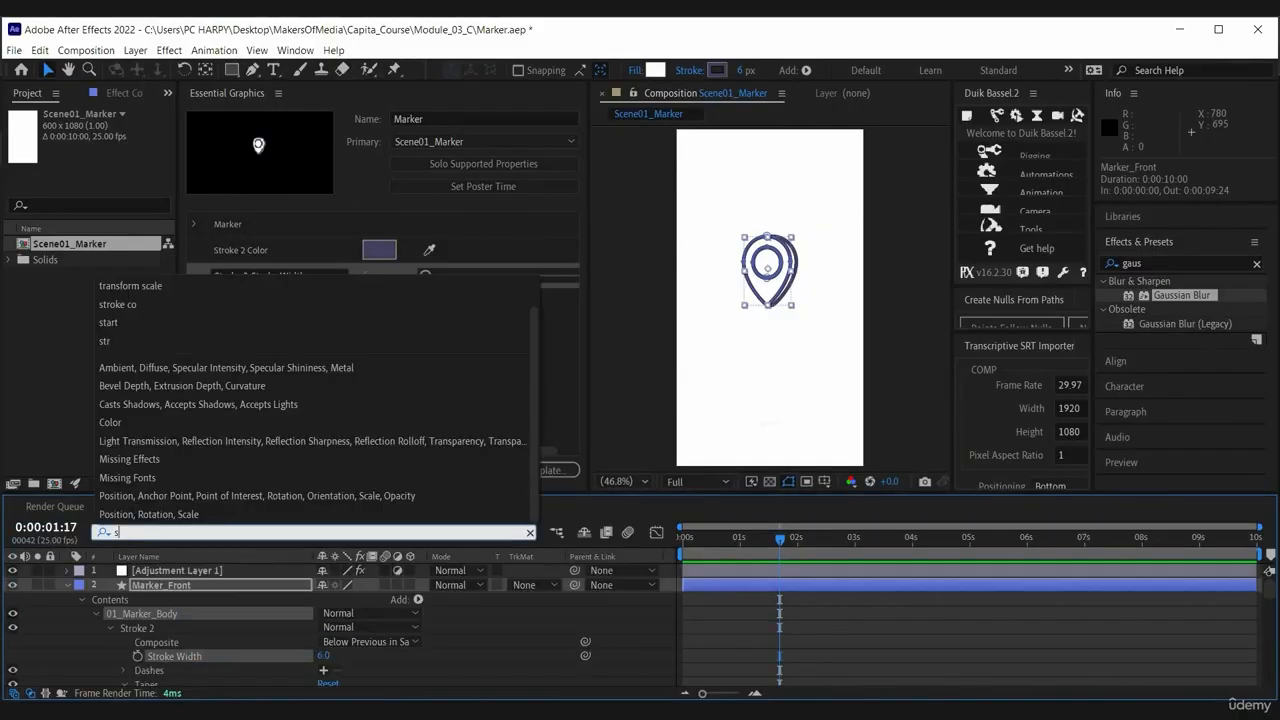
{"action": "type", "text": "cale"}
{"action": "left_click", "coordinate": [79, 632]}
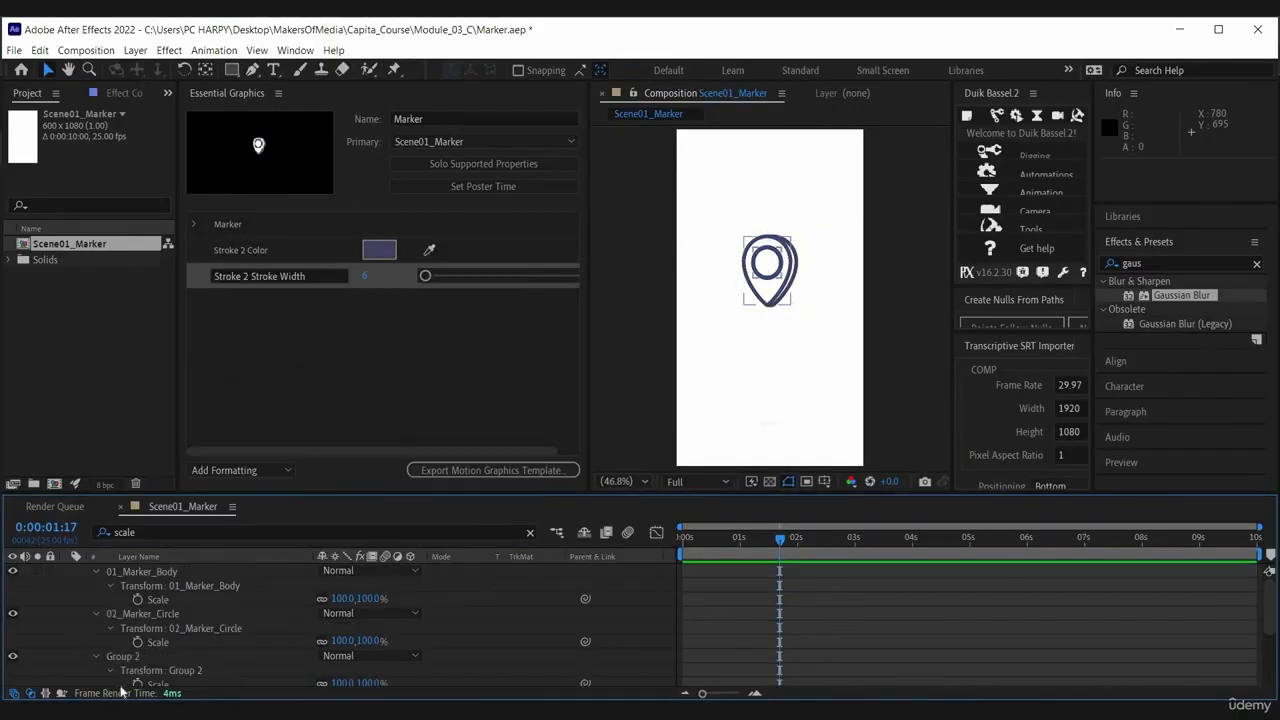
{"action": "scroll", "coordinate": [133, 660], "scroll_direction": "down", "scroll_amount": 3}
{"action": "right_click", "coordinate": [130, 670]}
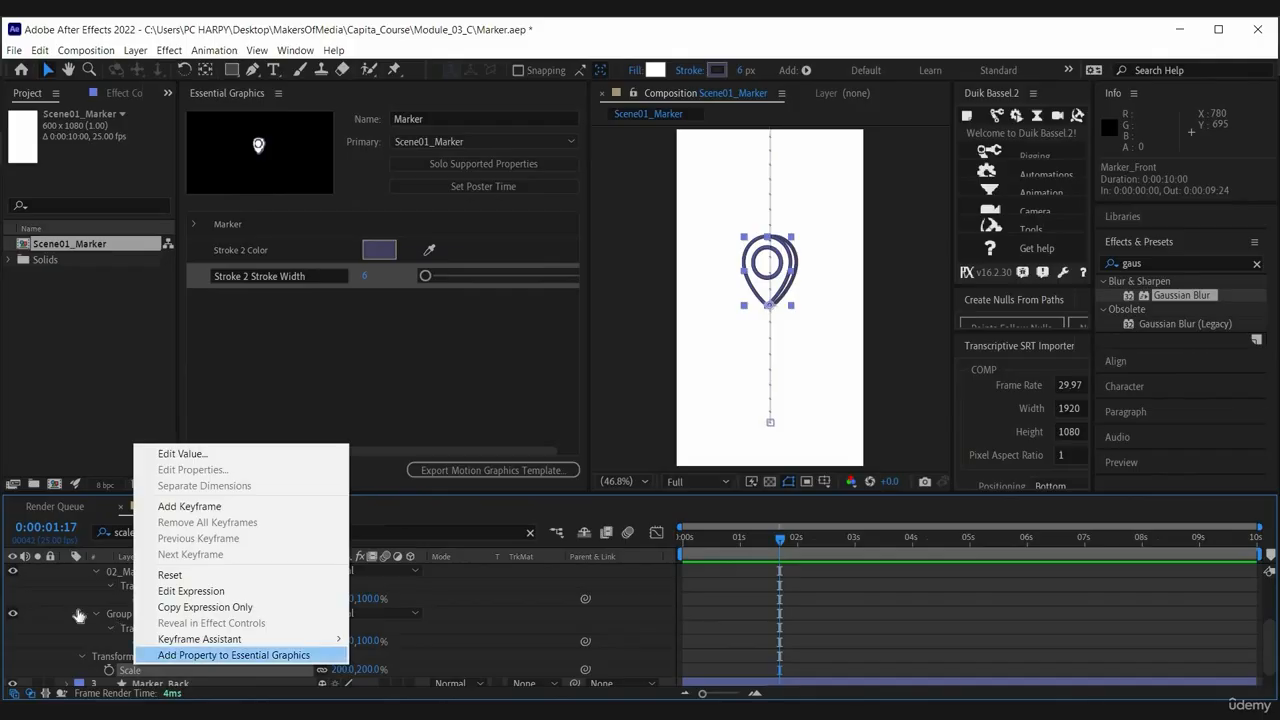
{"action": "left_click", "coordinate": [243, 654]}
Step: Filter Marker_Back's timeline properties by stroke and add the Color and Stroke Width of its Stroke 1 to Essential Graphics
{"action": "left_click", "coordinate": [218, 612]}
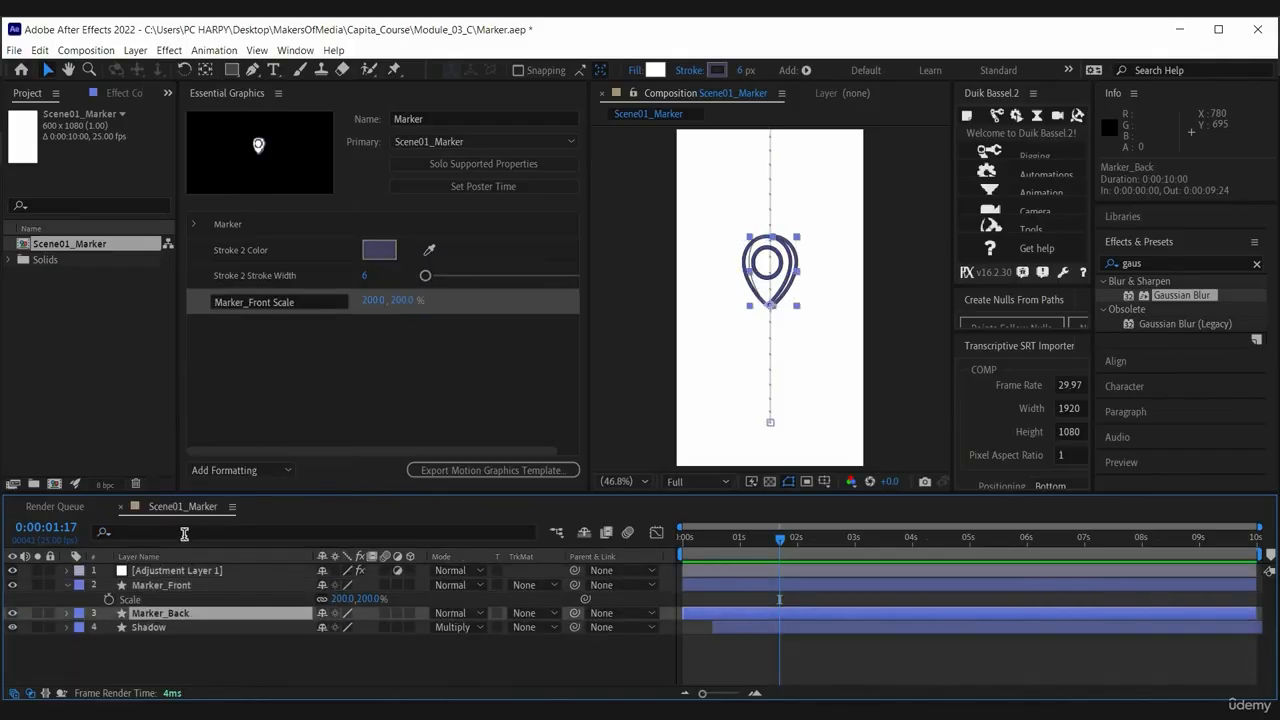
{"action": "key", "text": "ctrl+f"}
{"action": "type", "text": "stroke"}
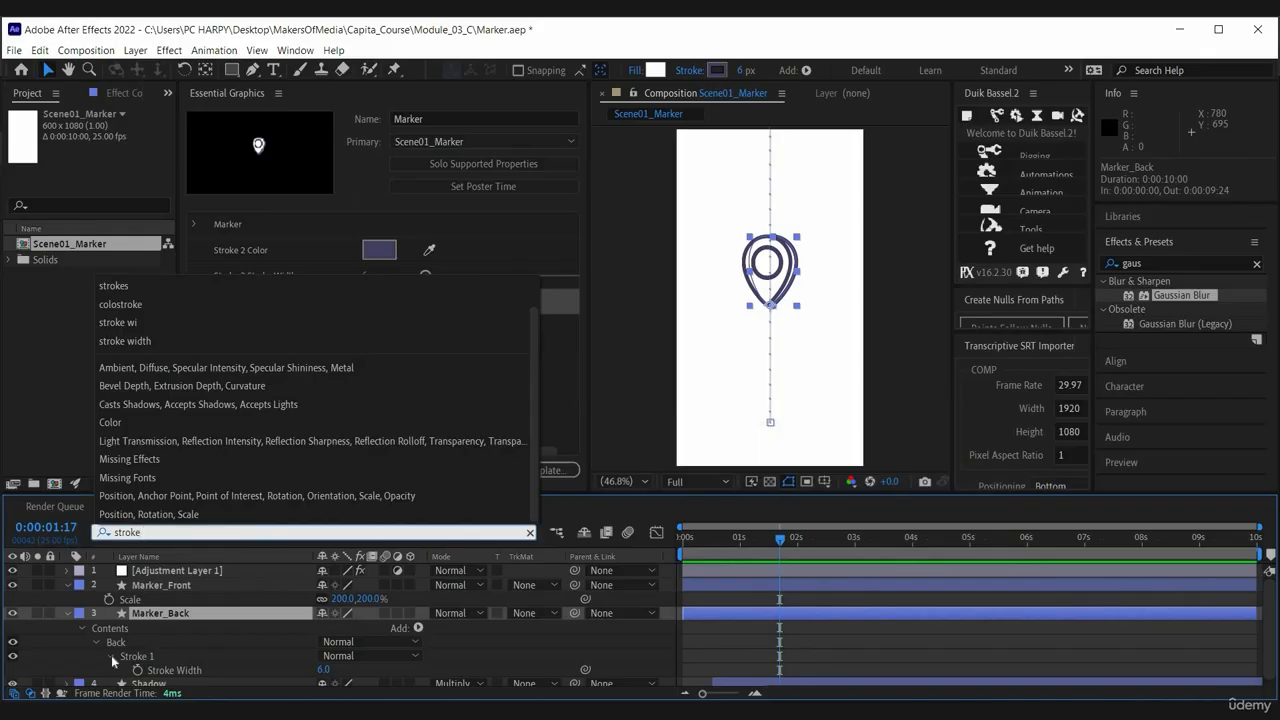
{"action": "left_click", "coordinate": [111, 655]}
{"action": "left_click", "coordinate": [111, 655]}
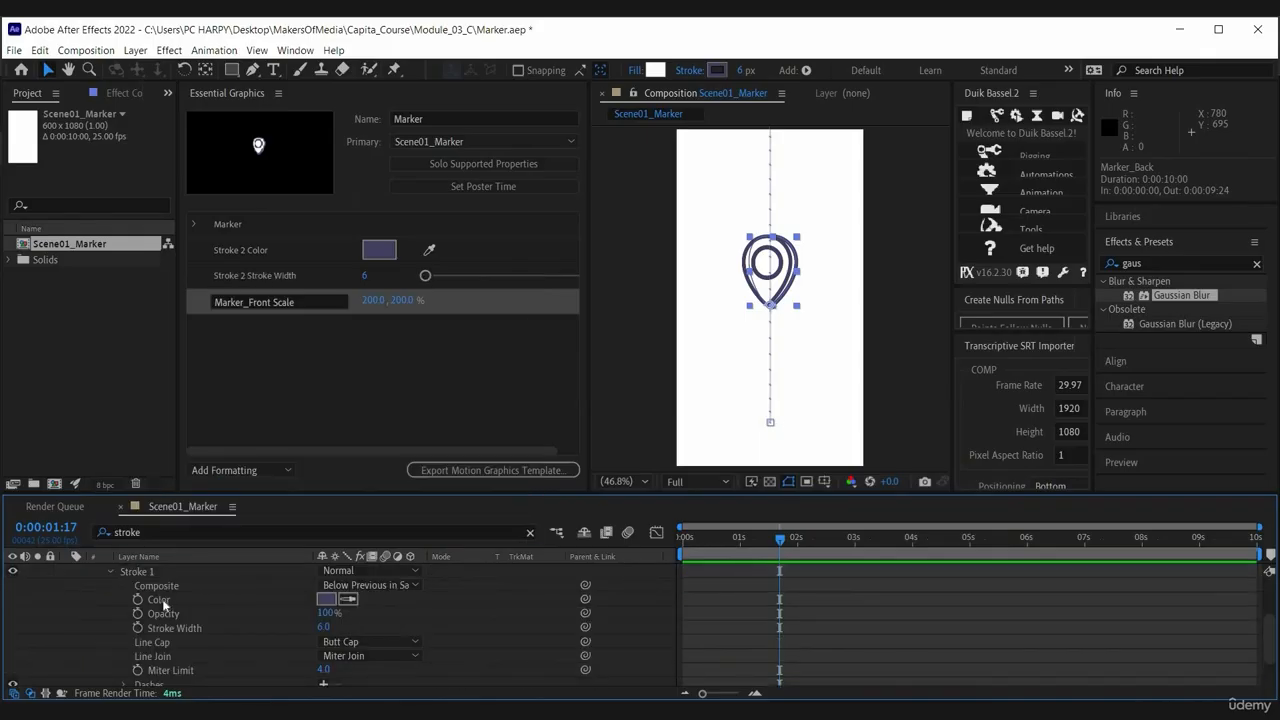
{"action": "right_click", "coordinate": [163, 604]}
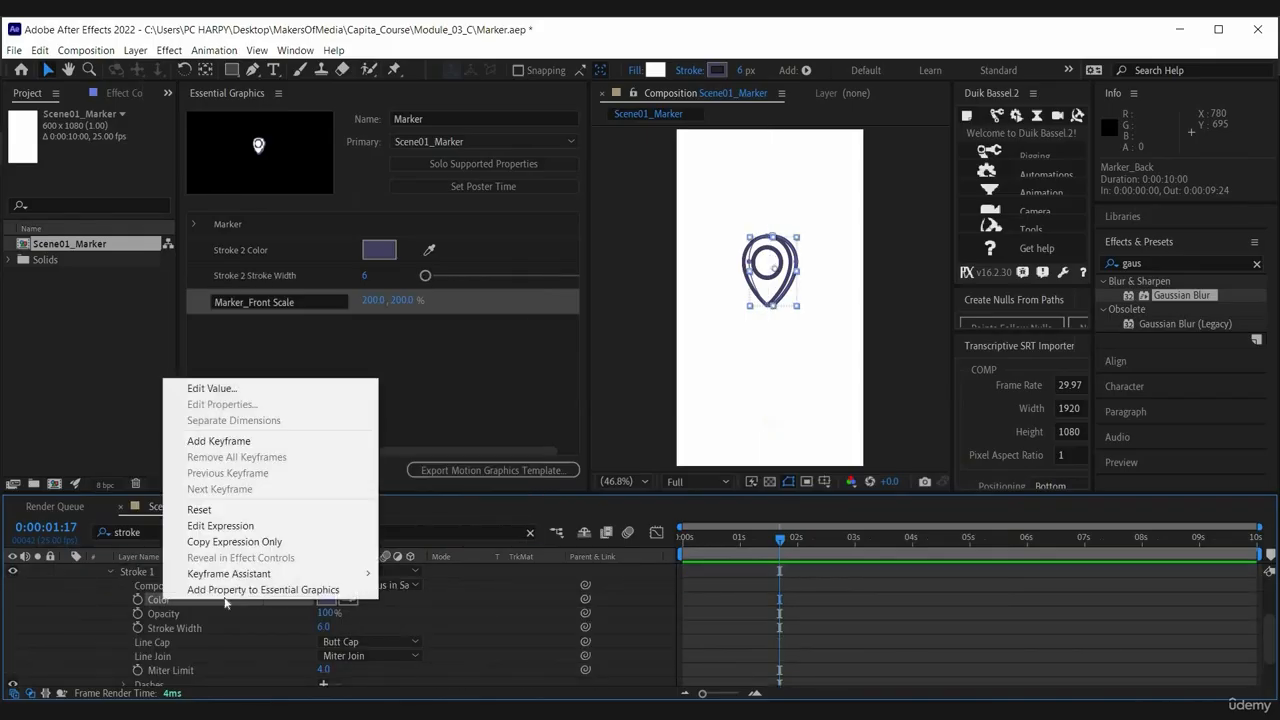
{"action": "left_click", "coordinate": [250, 587]}
{"action": "right_click", "coordinate": [237, 625]}
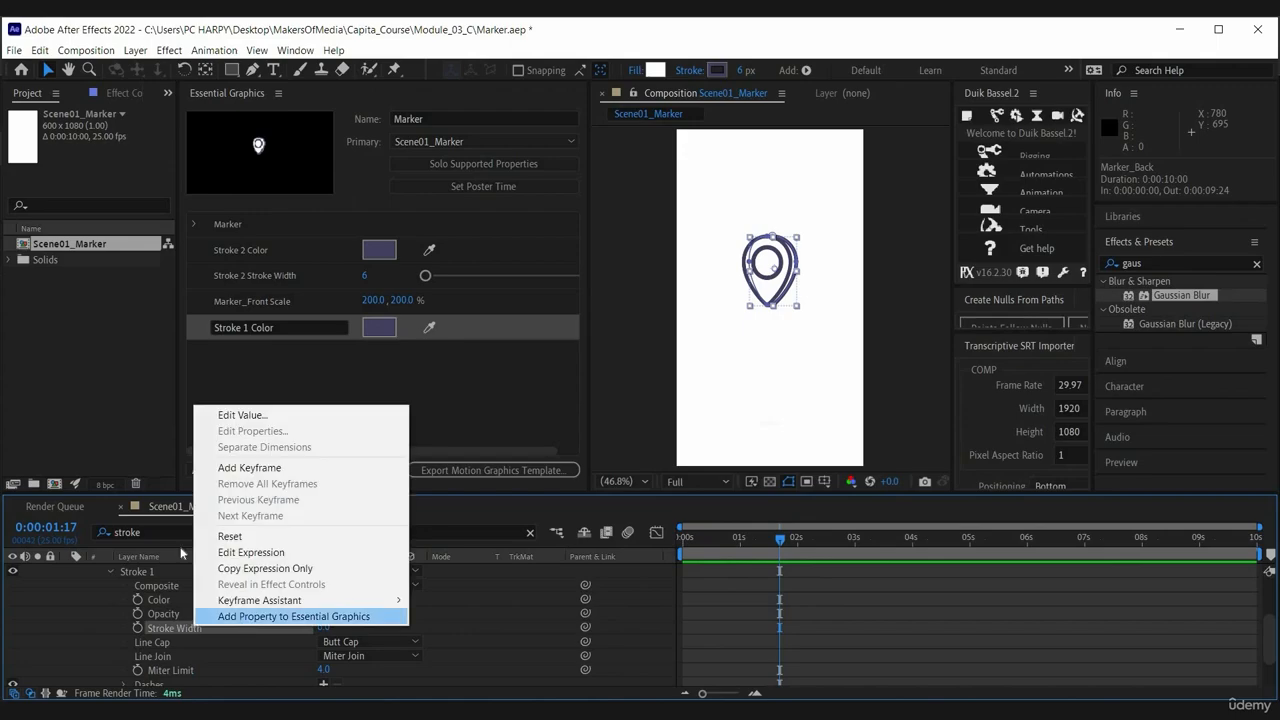
{"action": "left_click", "coordinate": [238, 614]}
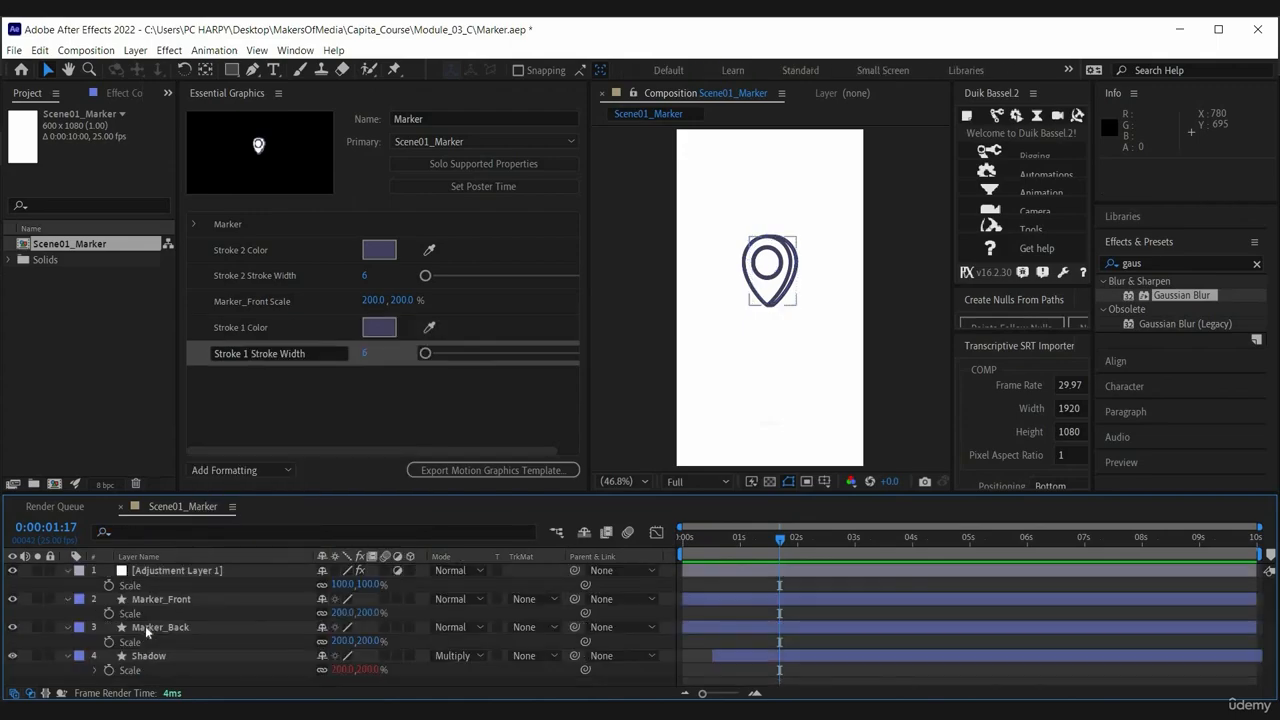
Step: Add the Marker_Back layer's own Transform Scale to Essential Graphics
{"action": "right_click", "coordinate": [130, 641]}
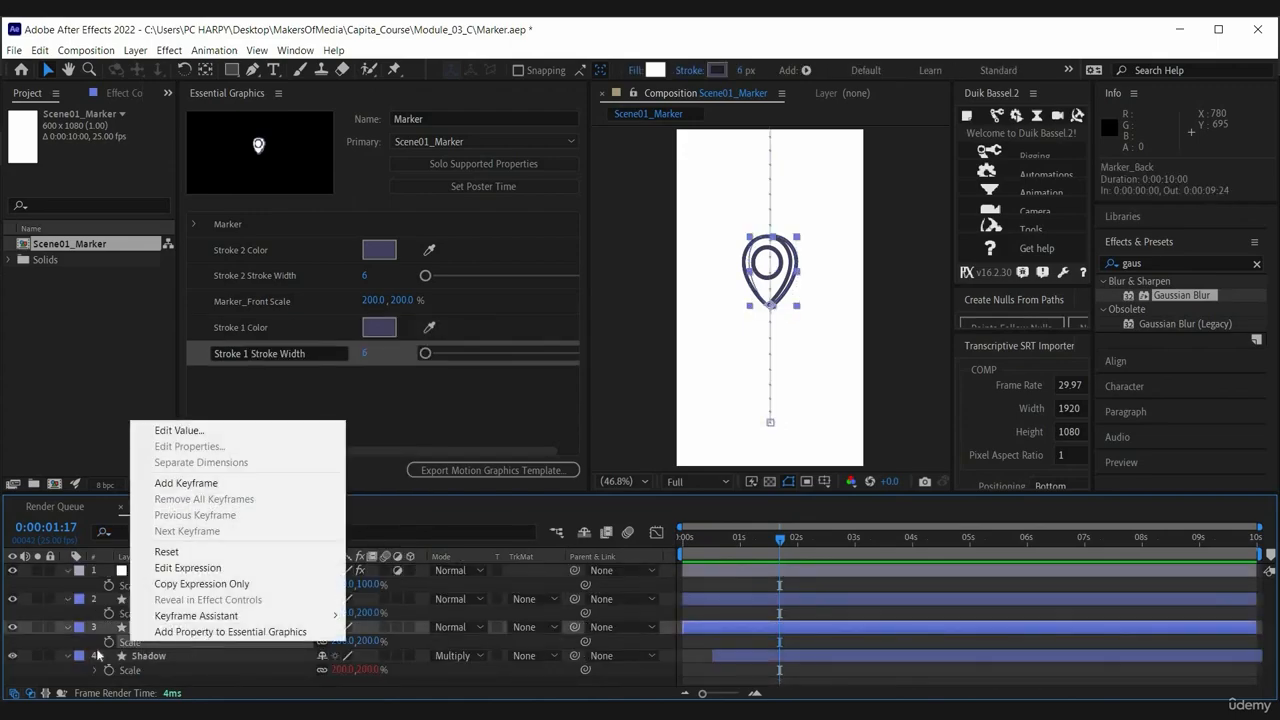
{"action": "left_click", "coordinate": [140, 633]}
{"action": "key", "text": "s"}
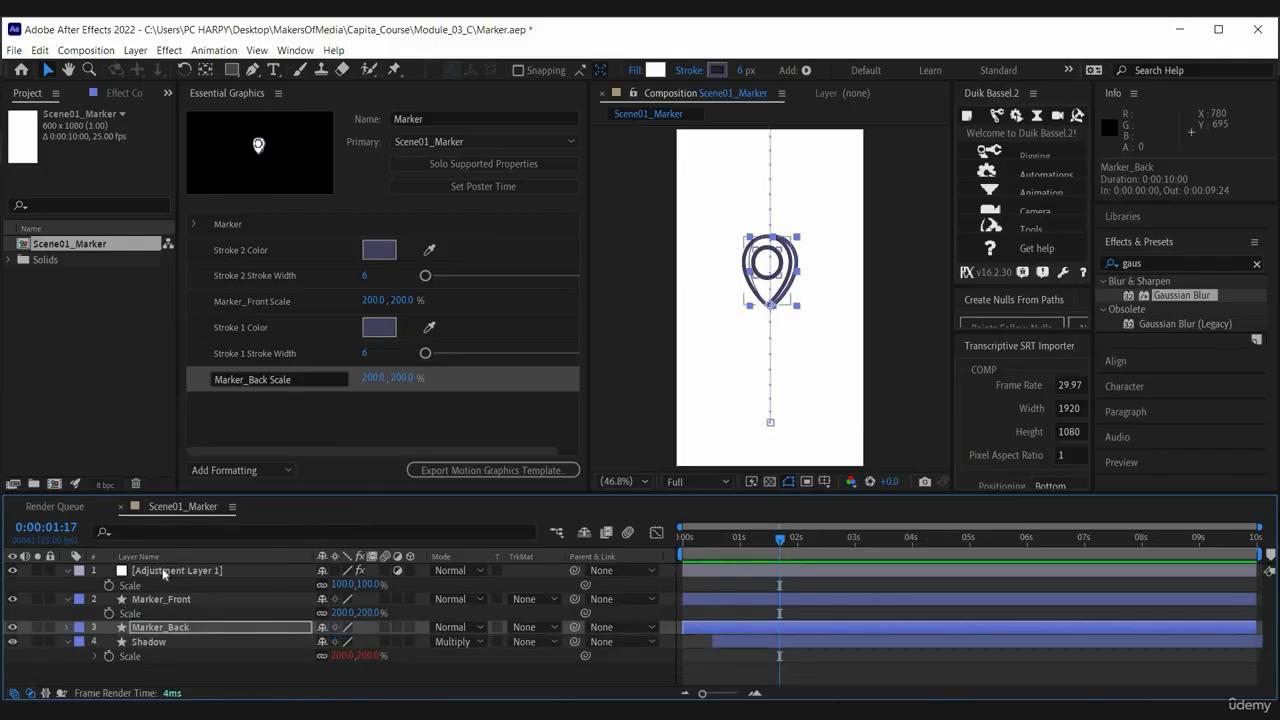
Step: Rename the template's Stroke 2 Color to Marker_Front_StrokeColour and Stroke 2 Stroke Width to Marker_Front_Stroke Width
{"action": "left_click", "coordinate": [240, 254]}
{"action": "type", "text": "Marker_Front_"}
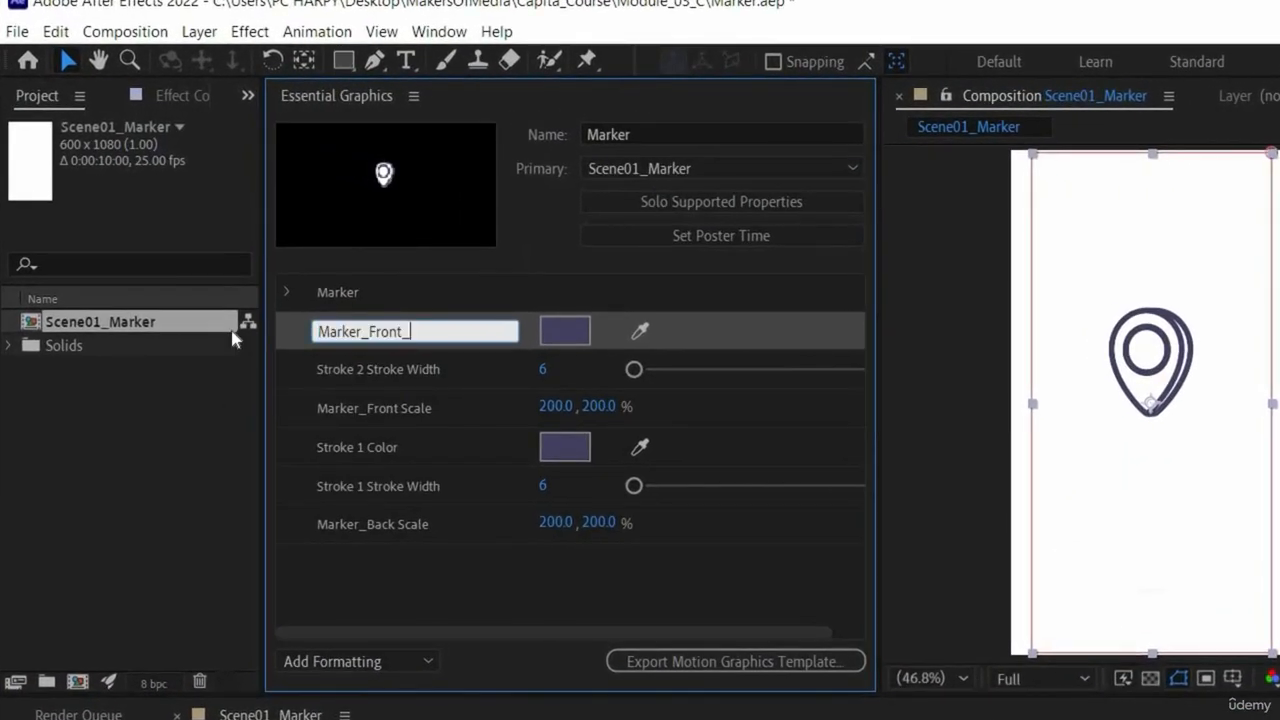
{"action": "type", "text": "StrokeColou"}
{"action": "key", "text": "Tab"}
{"action": "type", "text": "Marker_Front_Stroke Width"}
{"action": "key", "text": "Tab"}
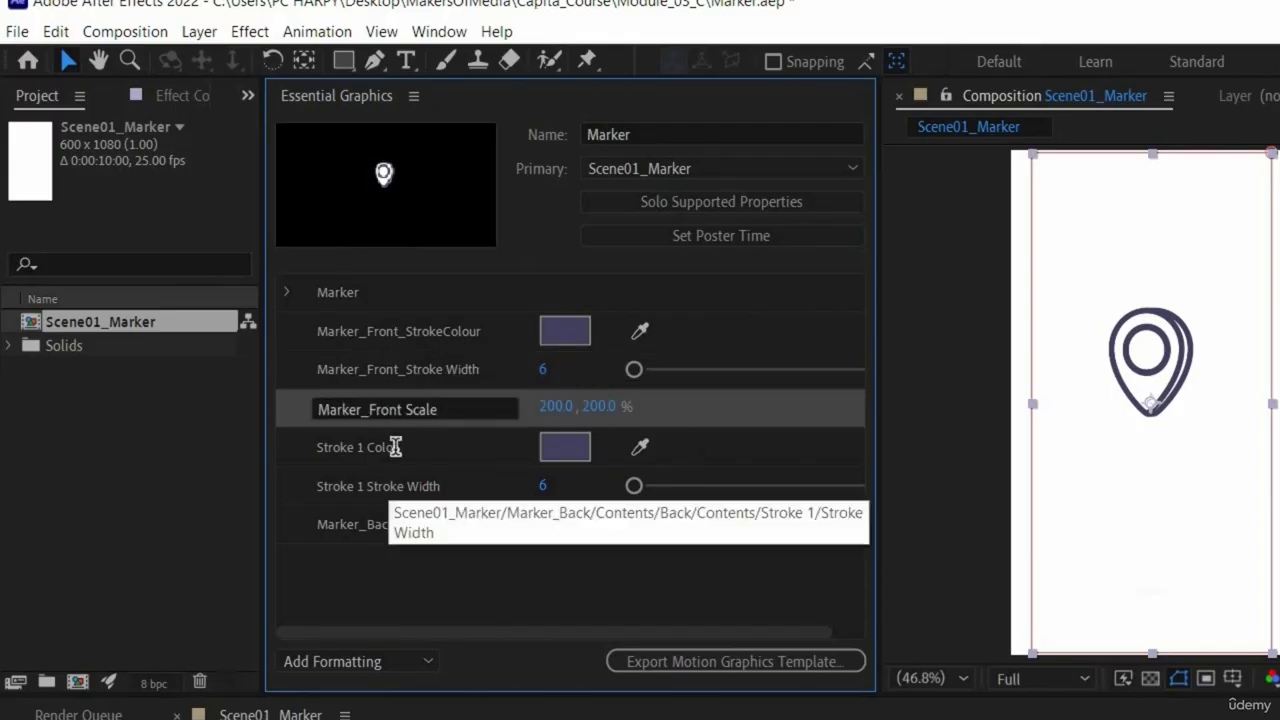
Step: Rename Stroke 1 Color to Marker_Back_StrokeColour and Stroke 1 Stroke Width to Marker_Back_Stroke Width
{"action": "left_click", "coordinate": [371, 449]}
{"action": "type", "text": "Marker_Front_Back_"}
{"action": "key", "text": "ctrl+a"}
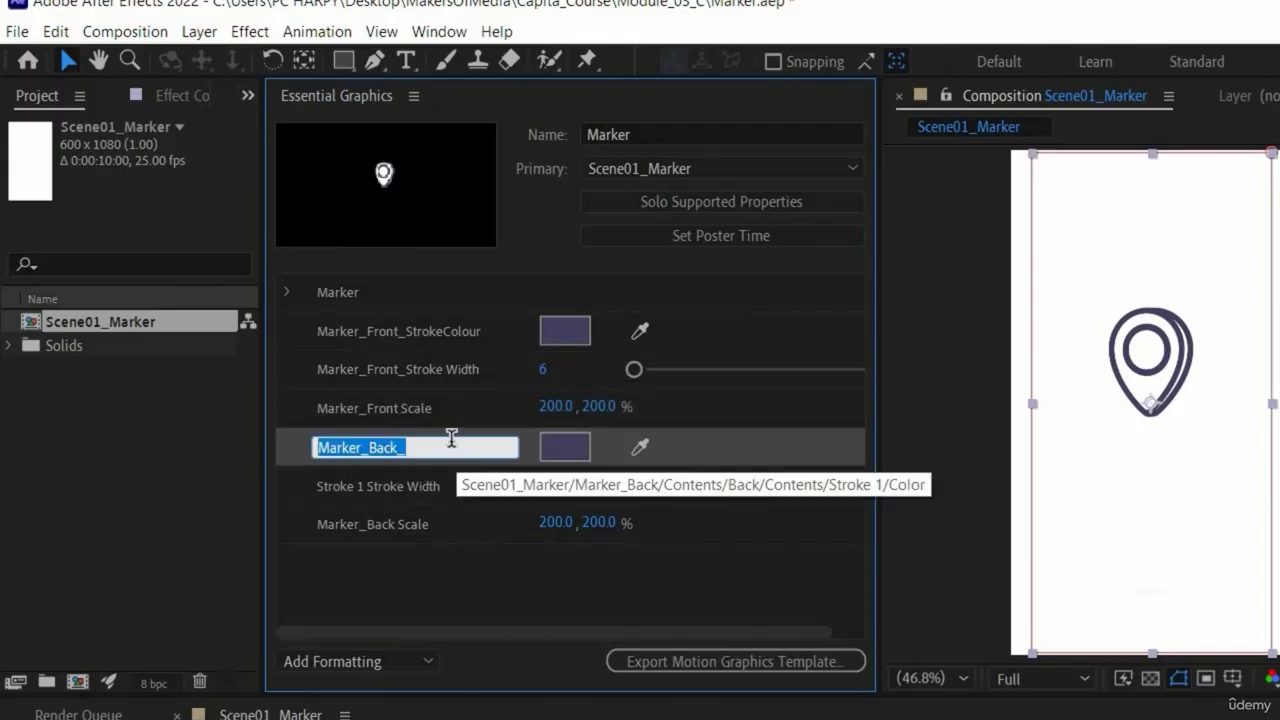
{"action": "key", "text": "ctrl+c"}
{"action": "left_click", "coordinate": [451, 442]}
{"action": "type", "text": "StrokeColour"}
{"action": "left_click", "coordinate": [374, 490]}
{"action": "left_click_drag", "start_coordinate": [371, 487], "coordinate": [317, 487]}
{"action": "key", "text": "ctrl+v"}
{"action": "key", "text": "Return"}
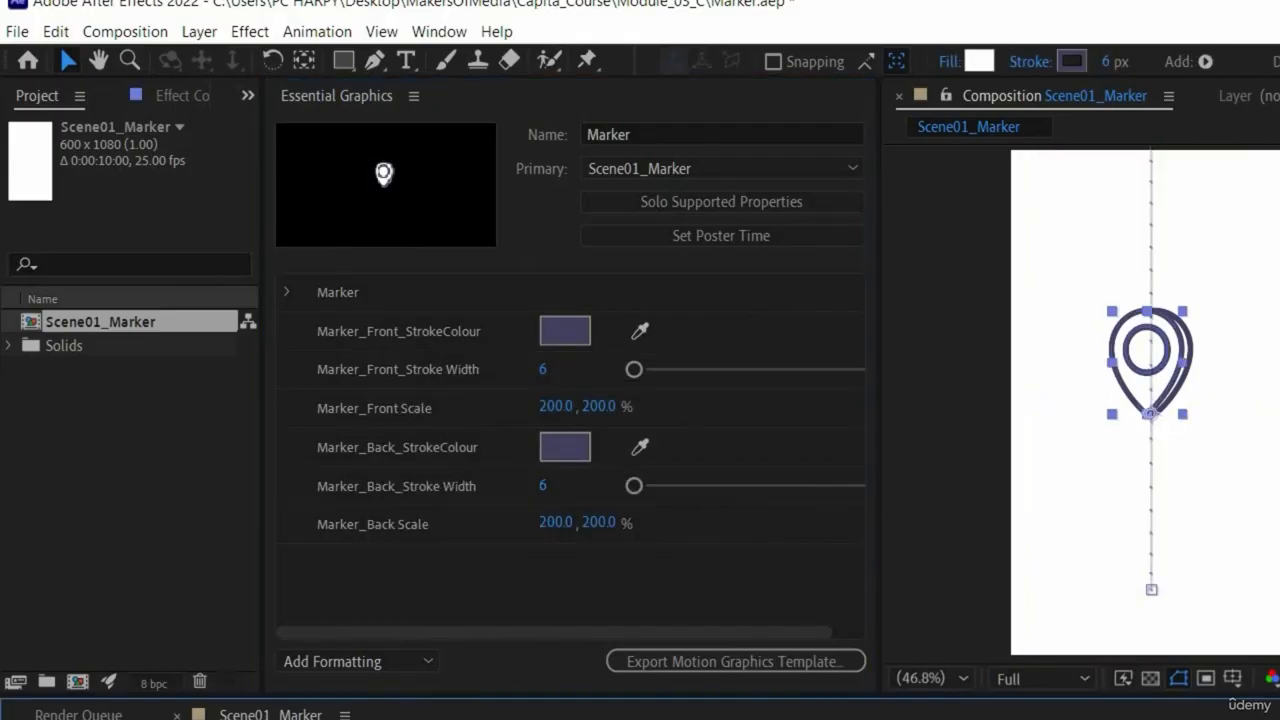
Step: Add the Color of Marker_Back's Fill 1 to Essential Graphics and rename it Marker_Back_Fill
{"action": "left_click_drag", "start_coordinate": [397, 715], "coordinate": [429, 597]}
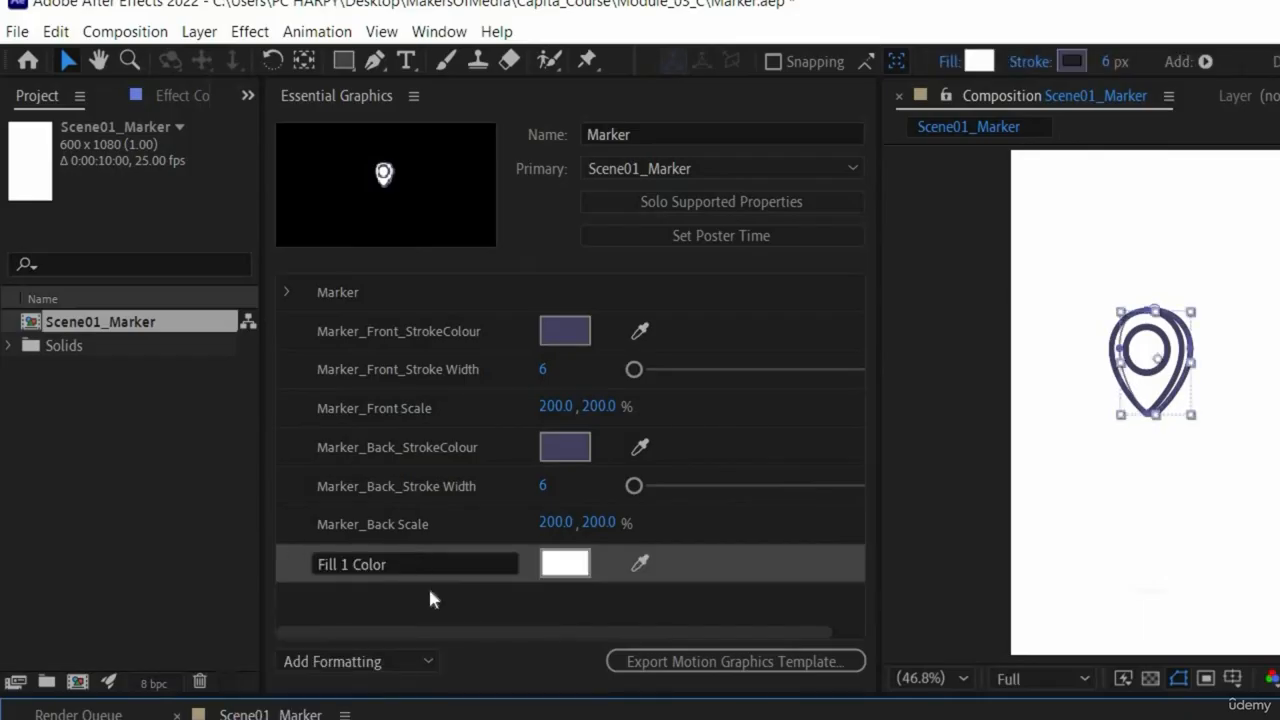
{"action": "left_click", "coordinate": [432, 563]}
{"action": "key", "text": "ctrl+v"}
{"action": "type", "text": "Fill"}
{"action": "key", "text": "Return"}
Step: Add a property group named Marker_Back to the template and rename the existing Marker group Marker_Front
{"action": "left_click", "coordinate": [369, 661]}
{"action": "left_click", "coordinate": [350, 690]}
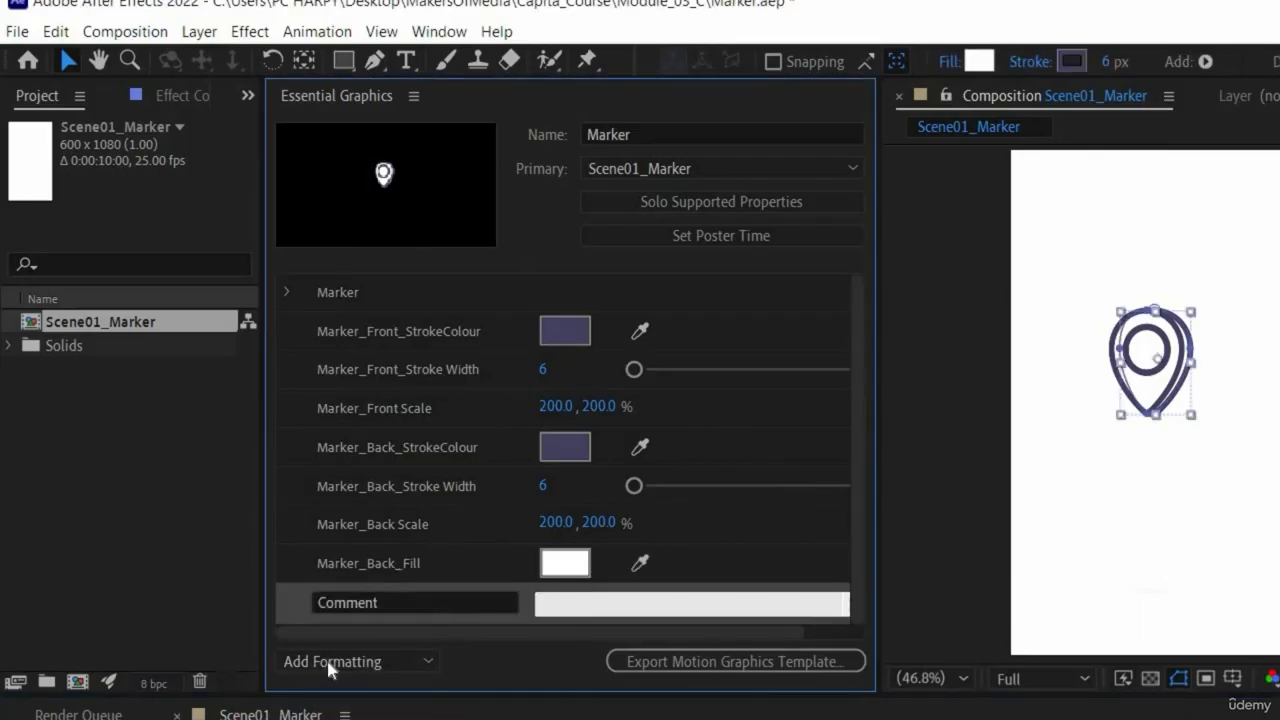
{"action": "left_click", "coordinate": [316, 604]}
{"action": "type", "text": "Marker_Back"}
{"action": "key", "text": "Return"}
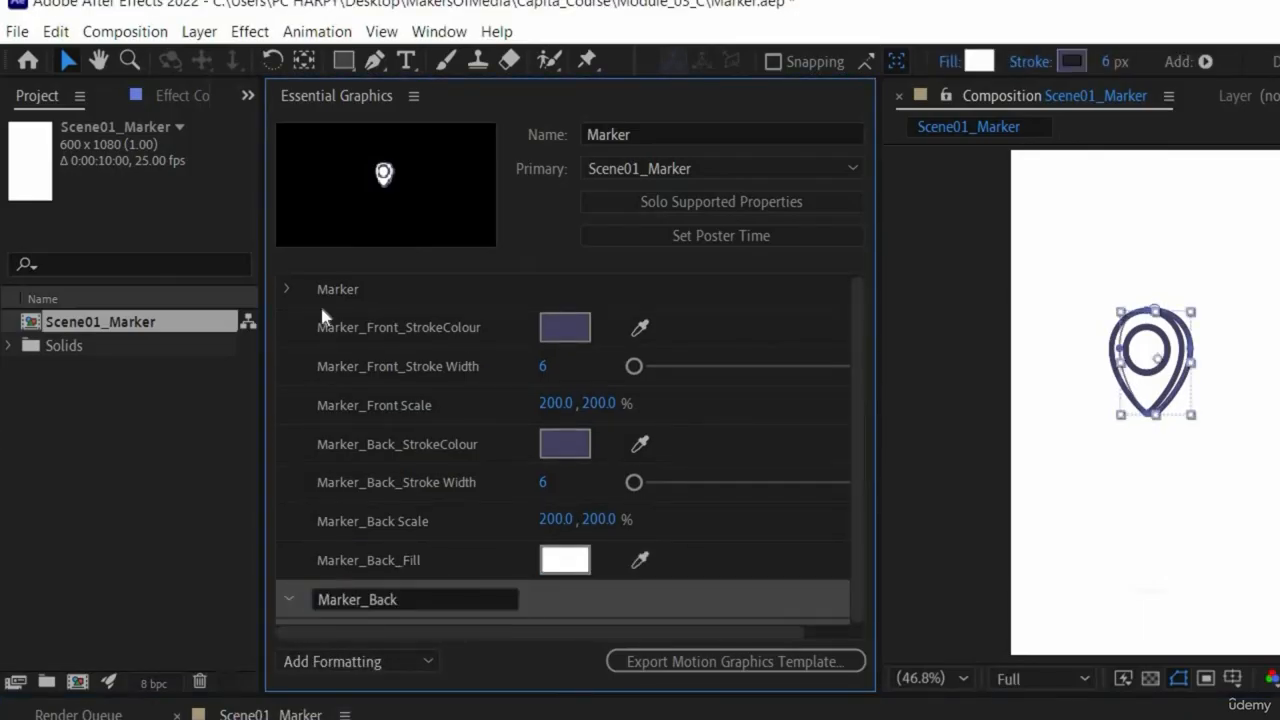
{"action": "left_click", "coordinate": [322, 303]}
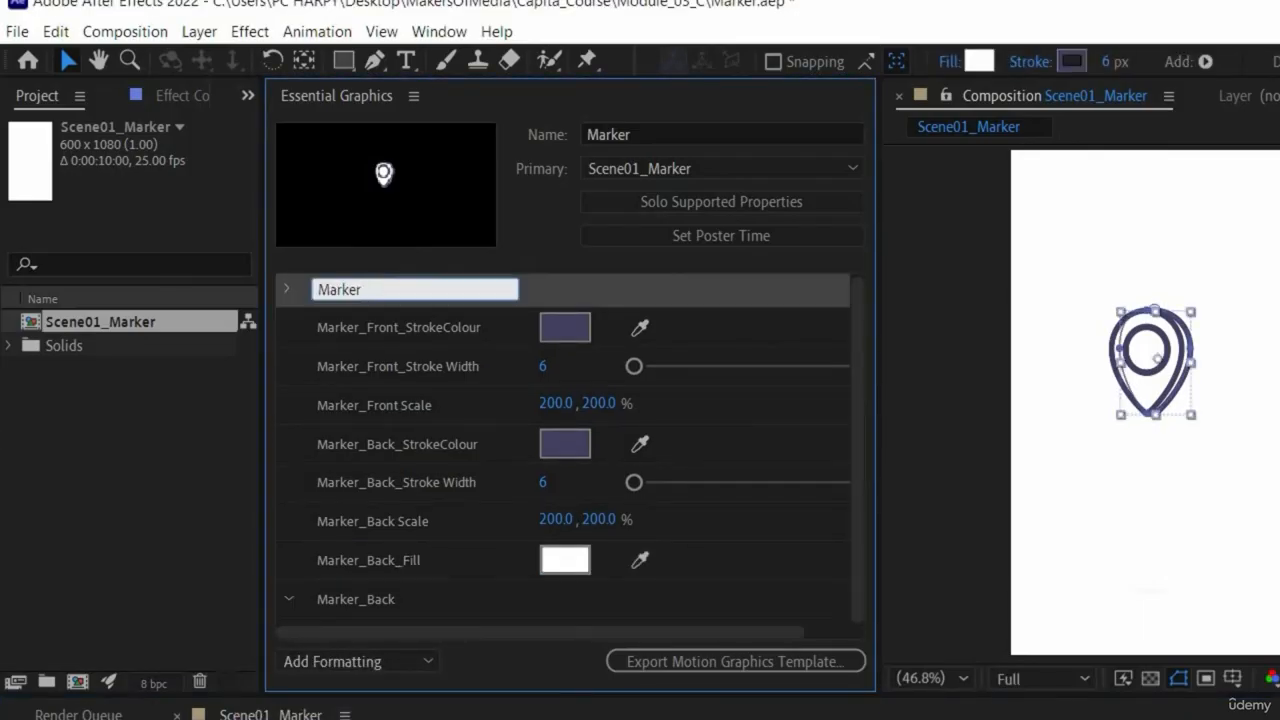
{"action": "type", "text": "_Front"}
{"action": "key", "text": "Return"}
Step: Move Marker_Front_StrokeColour, Marker_Front_Stroke Width and Marker_Front Scale into the Marker_Front group
{"action": "left_click_drag", "start_coordinate": [356, 327], "coordinate": [358, 292]}
{"action": "left_click_drag", "start_coordinate": [392, 414], "coordinate": [405, 292]}
{"action": "left_click_drag", "start_coordinate": [392, 446], "coordinate": [400, 300]}
Step: Move Marker_Back's stroke colour, stroke width, scale and fill properties into the Marker_Back group
{"action": "left_click_drag", "start_coordinate": [392, 491], "coordinate": [388, 600]}
{"action": "left_click_drag", "start_coordinate": [388, 455], "coordinate": [388, 590]}
{"action": "left_click_drag", "start_coordinate": [388, 480], "coordinate": [389, 572]}
{"action": "left_click_drag", "start_coordinate": [392, 483], "coordinate": [392, 530]}
Step: Fold and unfold the Marker_Front and Marker_Back groups to check which properties each one contains
{"action": "left_click", "coordinate": [287, 481]}
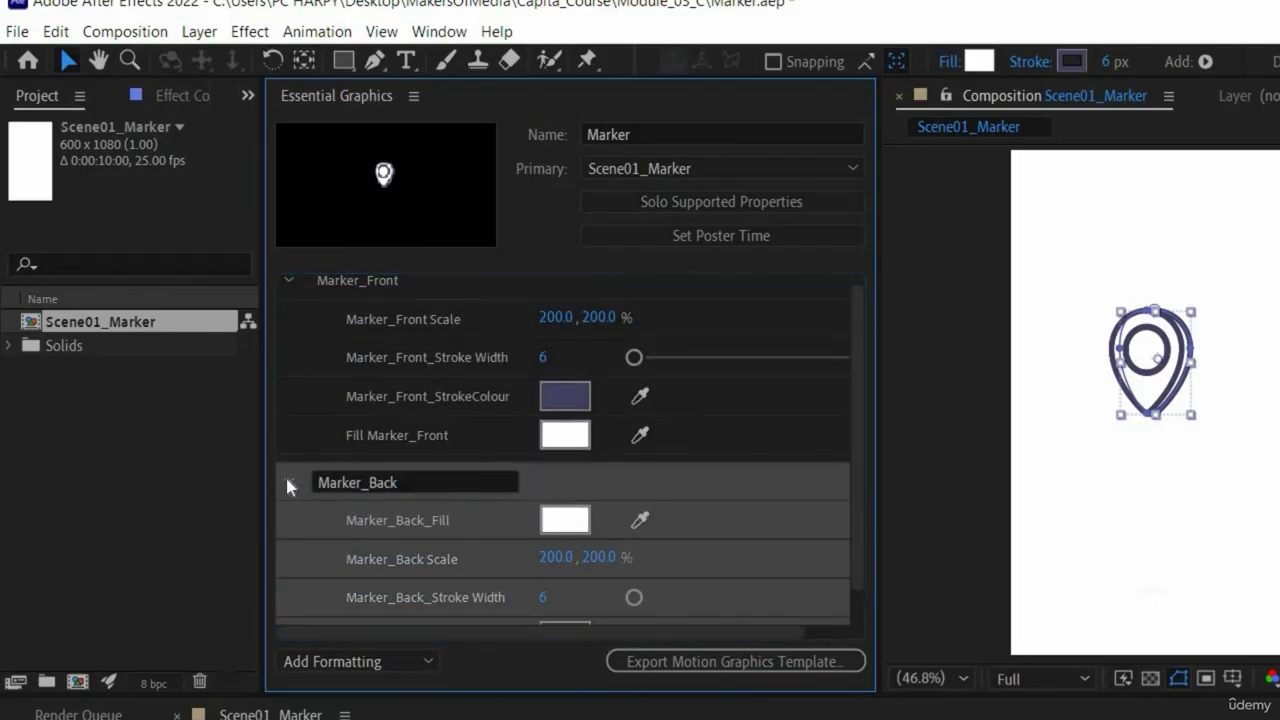
{"action": "left_click", "coordinate": [286, 485]}
{"action": "left_click", "coordinate": [288, 291]}
{"action": "left_click", "coordinate": [288, 291]}
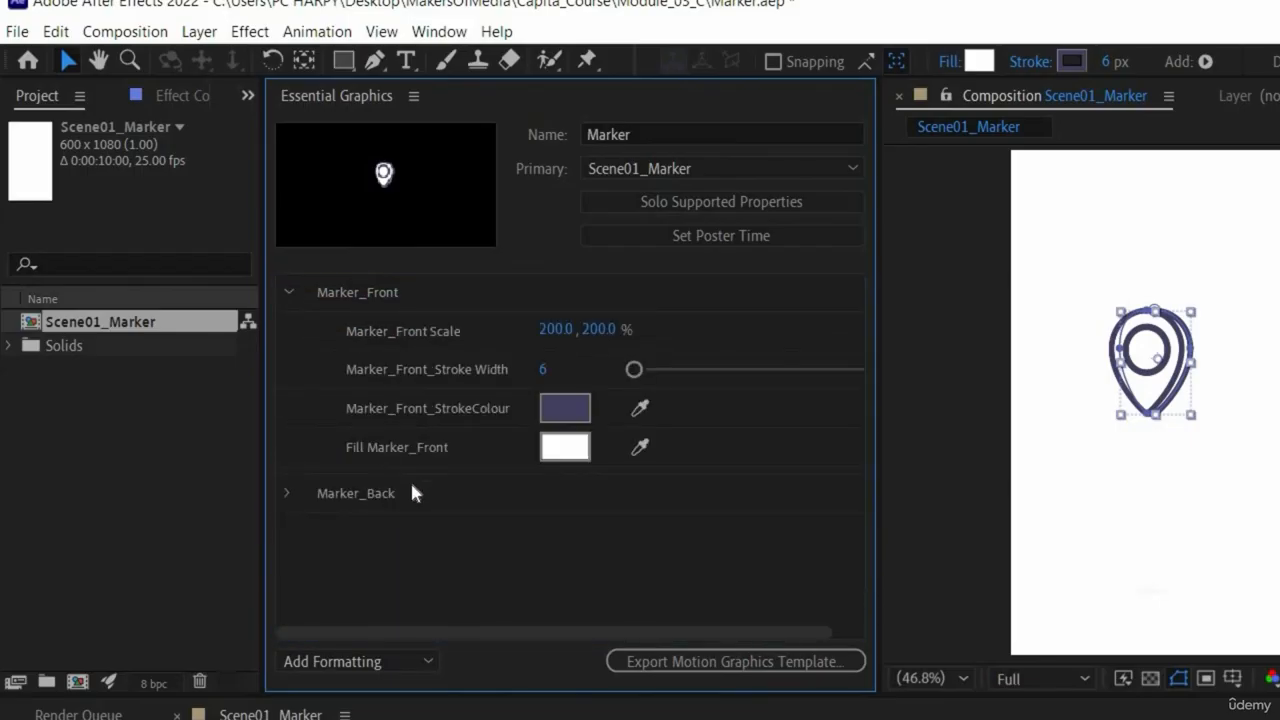
{"action": "left_click", "coordinate": [294, 491]}
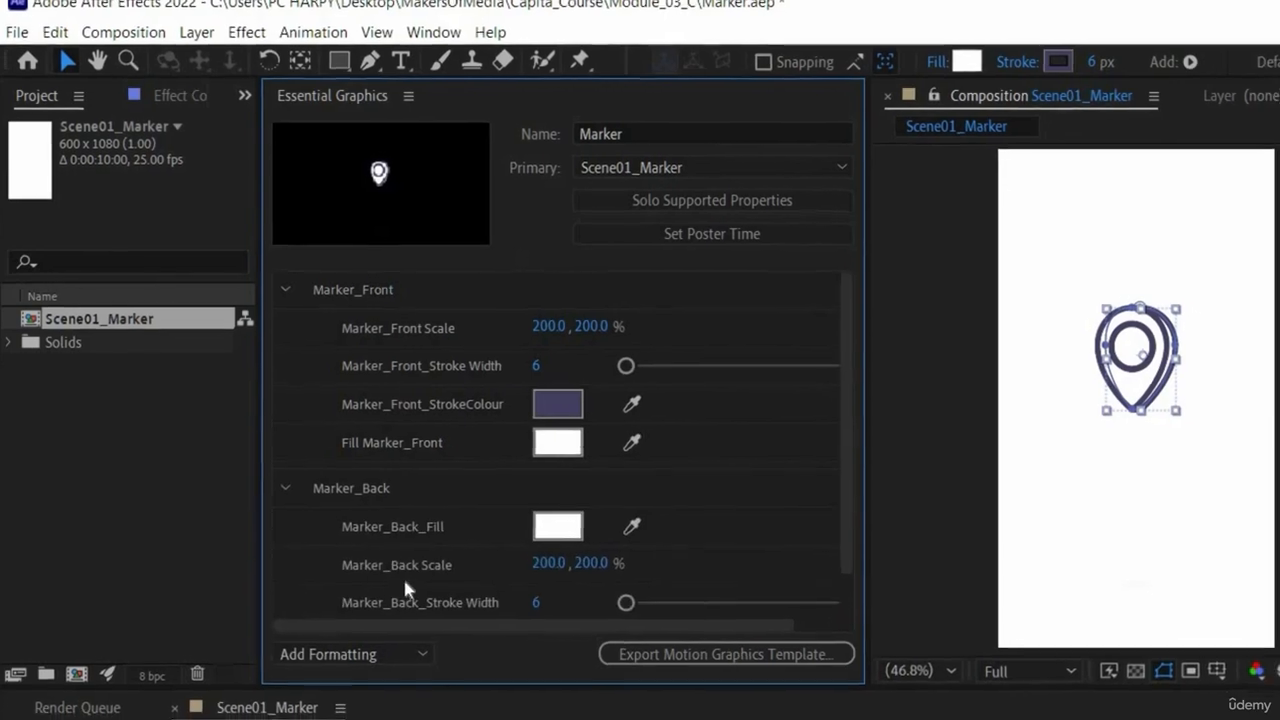
{"action": "scroll", "coordinate": [411, 540], "scroll_direction": "down", "scroll_amount": 2}
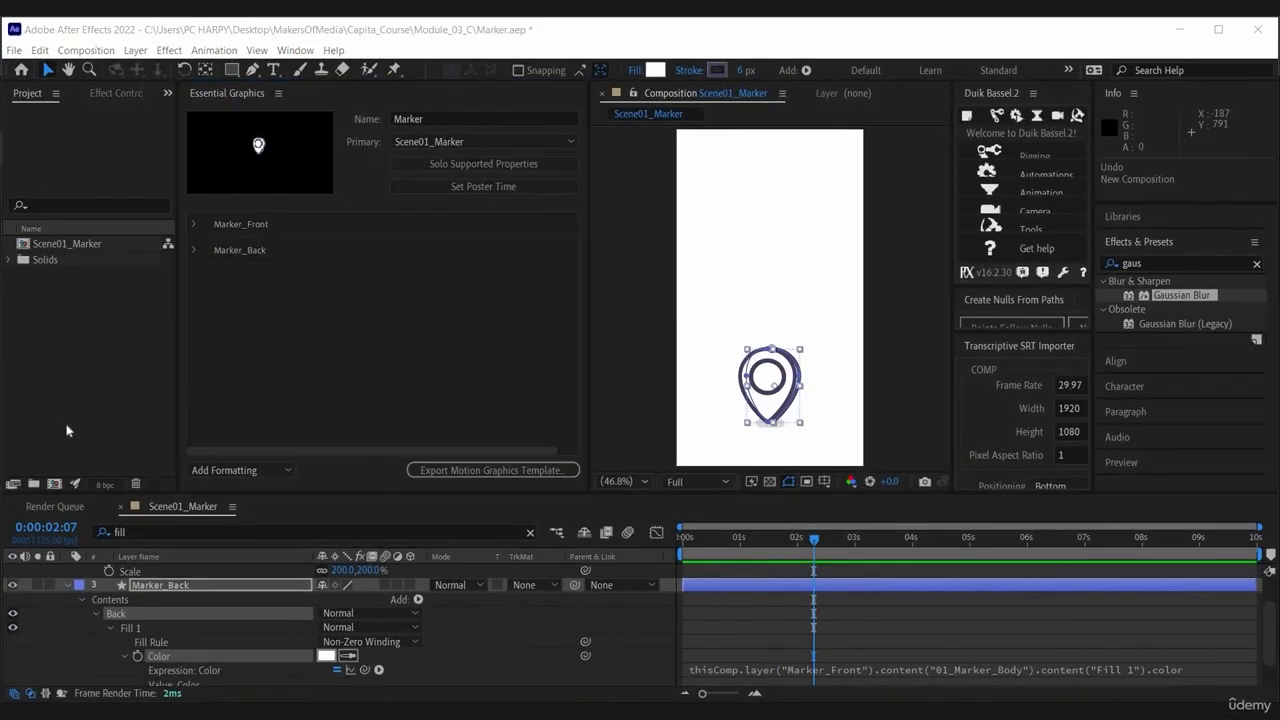
Step: Create a 1920 x 1080 composition and add Scene01_Marker to it as a layer
{"action": "left_click", "coordinate": [55, 485]}
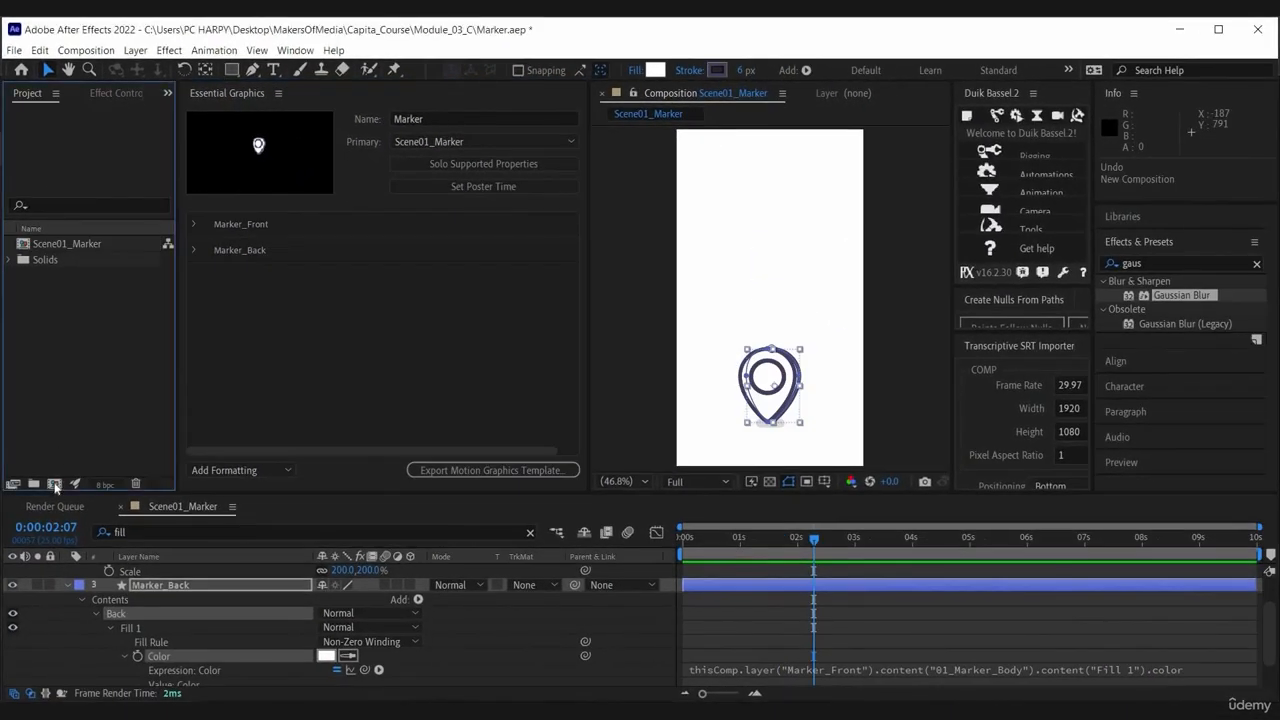
{"action": "key", "text": "ctrl+n"}
{"action": "key", "text": "Return"}
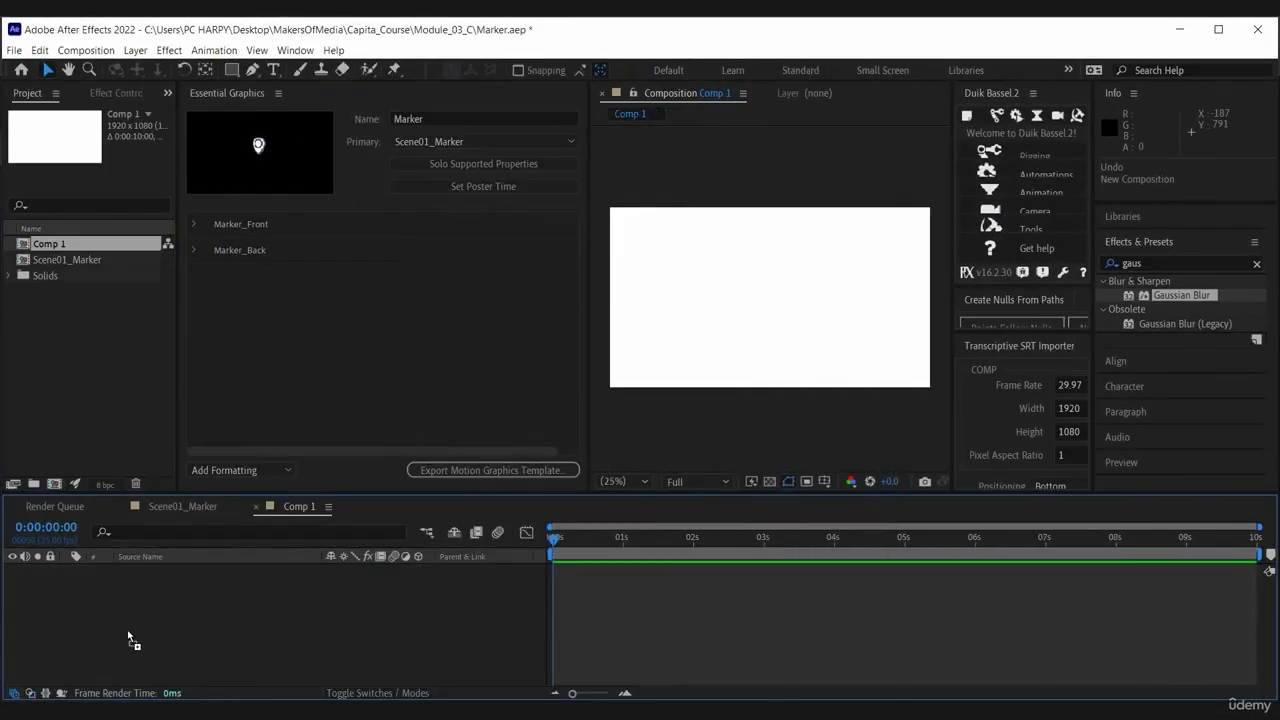
{"action": "key", "text": "ctrl+slash"}
Step: Expand the Scene01_Marker layer's Essential Properties and Marker_Front group, and preview the animation up to 0:00:02:19
{"action": "left_click", "coordinate": [67, 571]}
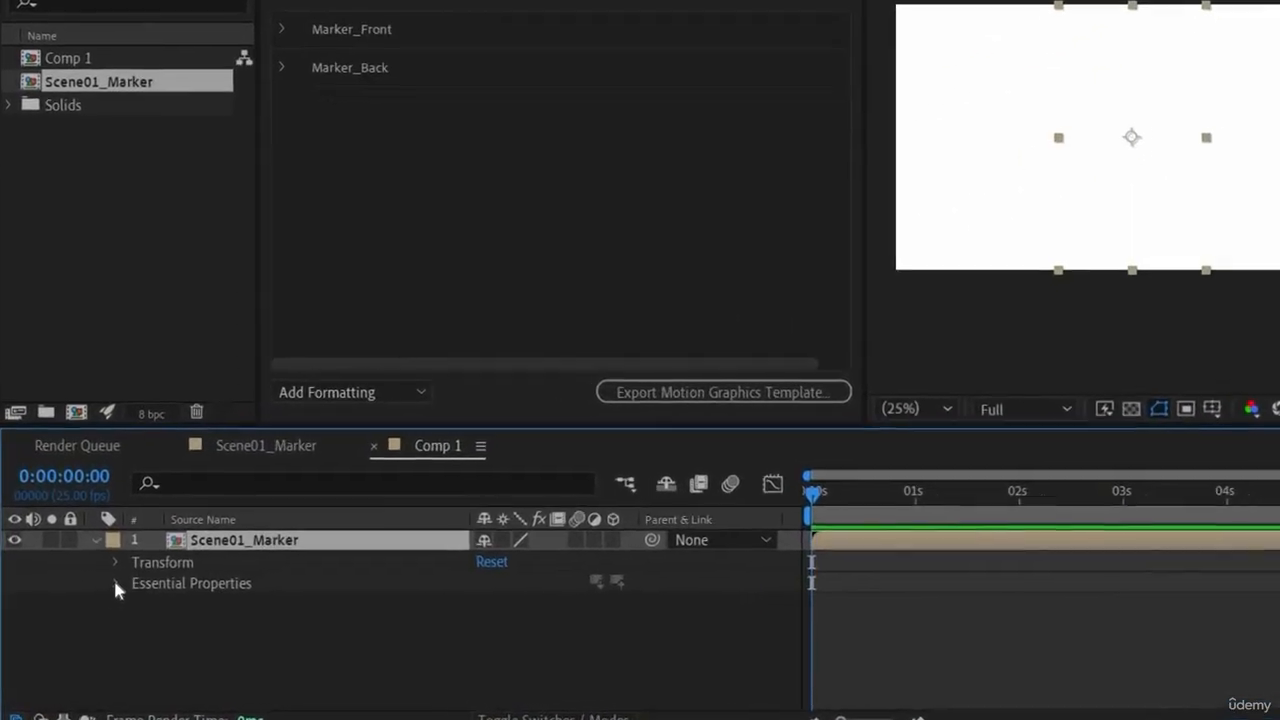
{"action": "left_click", "coordinate": [116, 584]}
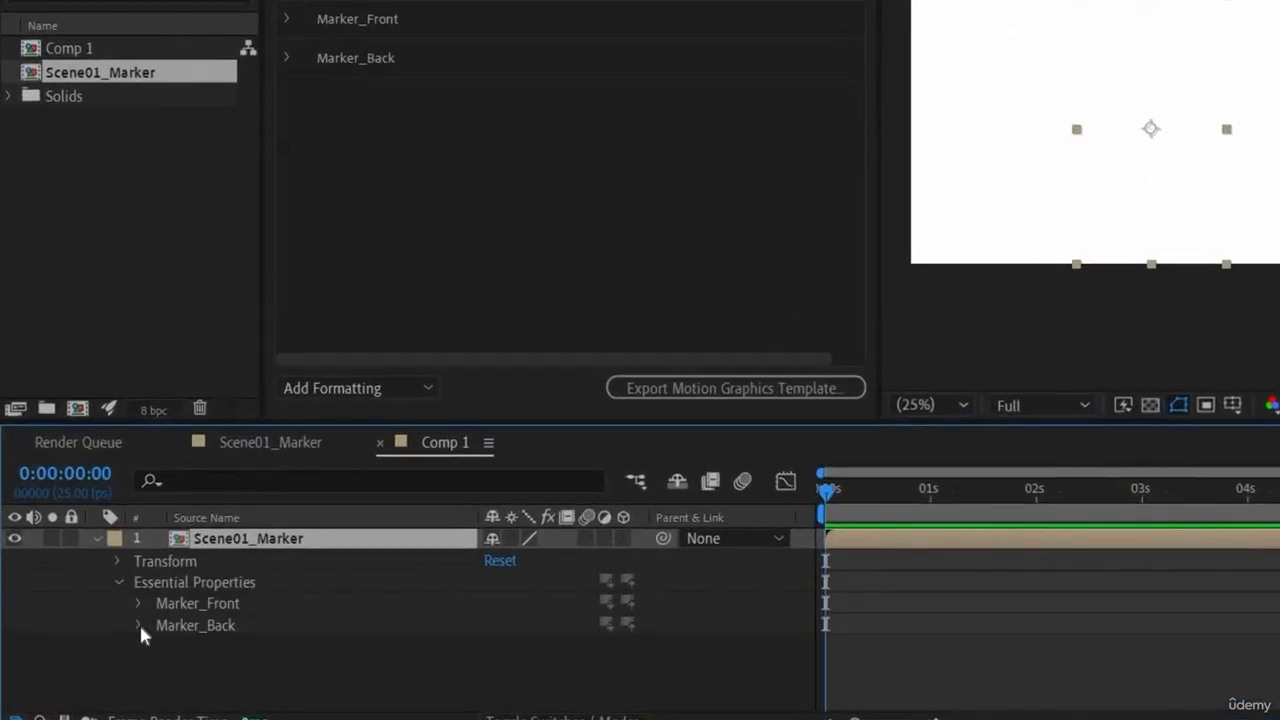
{"action": "left_click", "coordinate": [138, 603]}
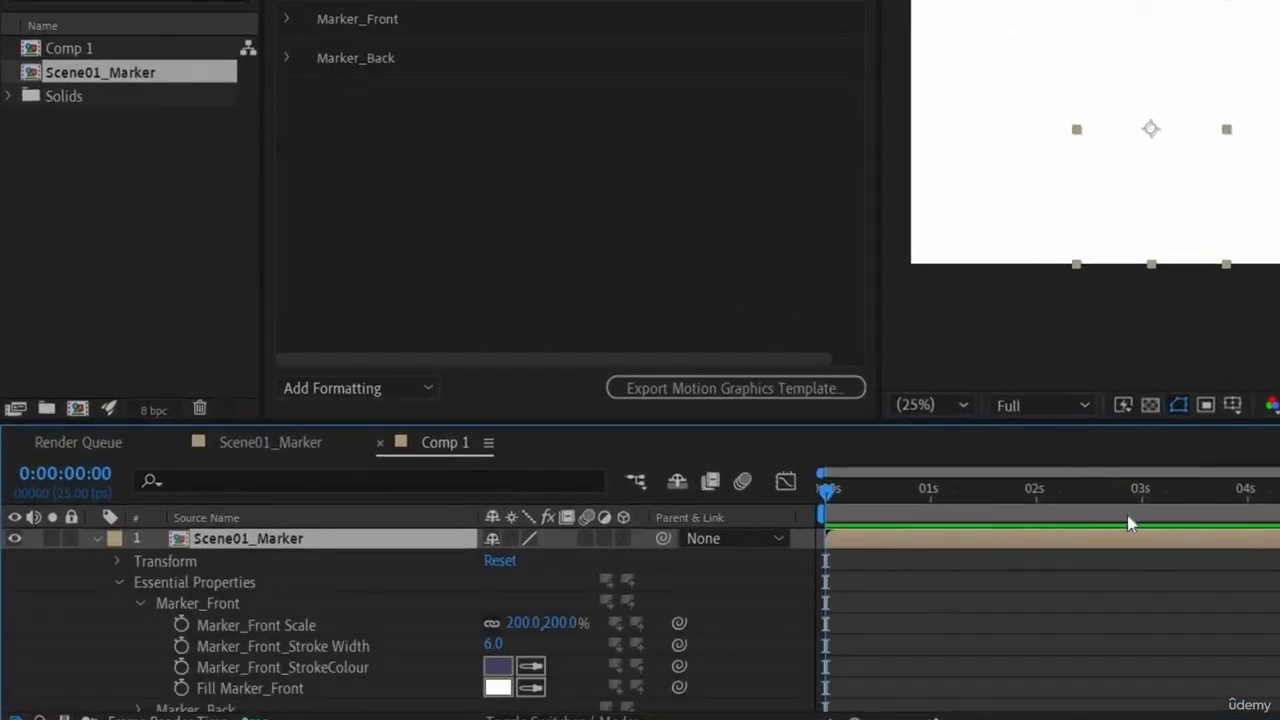
{"action": "key", "text": "space"}
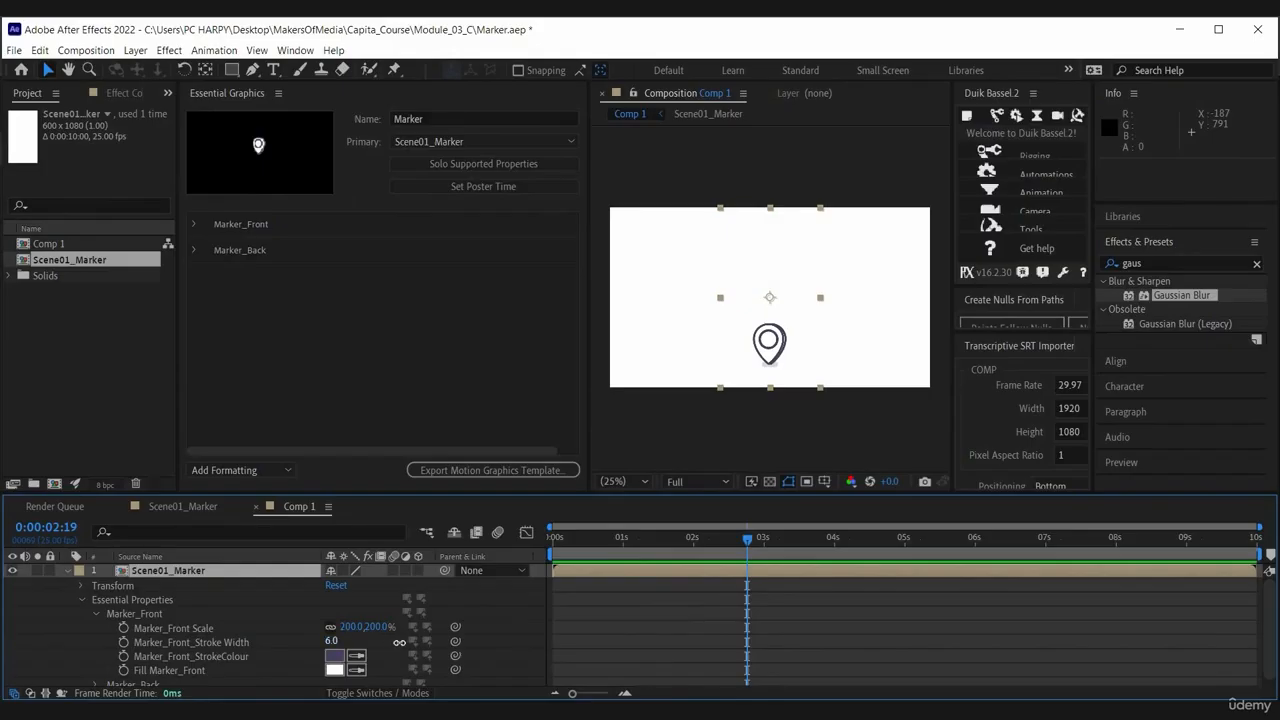
Step: Try a Marker_Front_Stroke Width of 14 on the Scene01_Marker layer and undo it
{"action": "left_click_drag", "start_coordinate": [334, 642], "coordinate": [342, 645]}
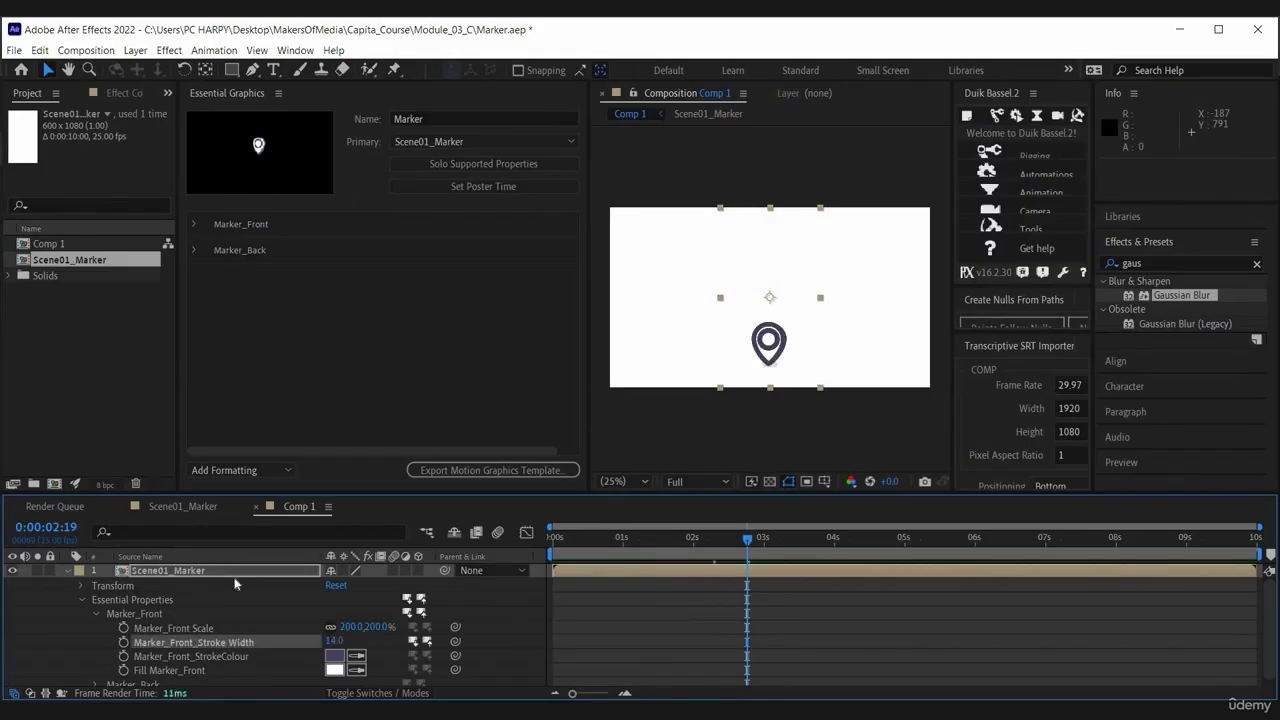
{"action": "key", "text": "ctrl+z"}
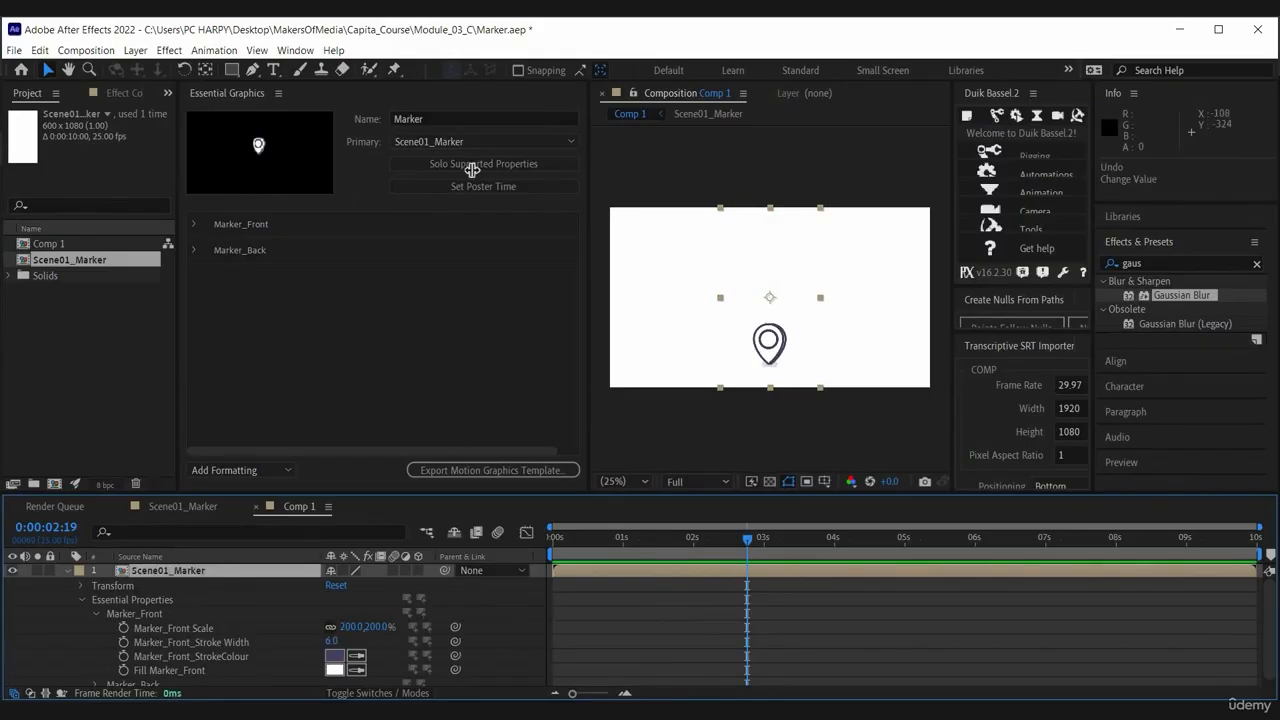
Step: Enlarge the composition viewer, try the Scene01_Marker layer's own Scale at 69% while scrubbing the animation, and undo only that scaling
{"action": "left_click_drag", "start_coordinate": [418, 172], "coordinate": [418, 173]}
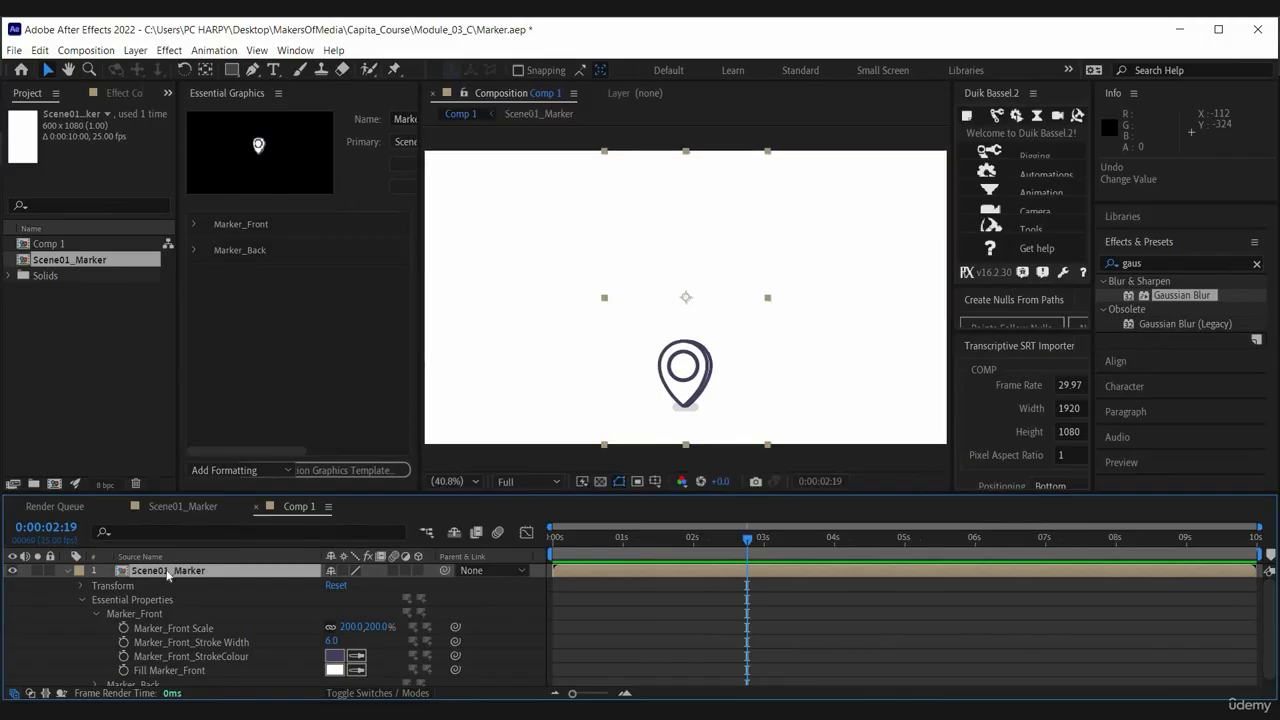
{"action": "key", "text": "s"}
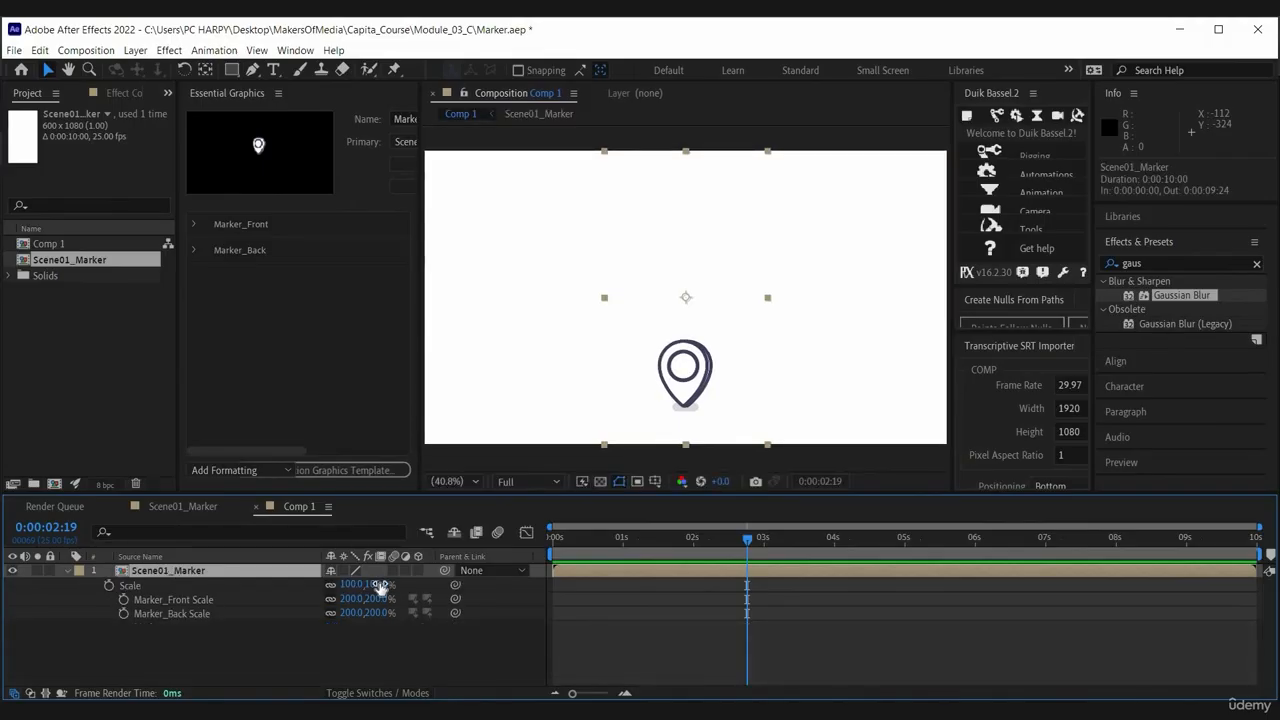
{"action": "left_click_drag", "start_coordinate": [362, 584], "coordinate": [331, 584]}
{"action": "left_click_drag", "start_coordinate": [741, 543], "coordinate": [699, 542]}
{"action": "left_click_drag", "start_coordinate": [593, 712], "coordinate": [549, 712]}
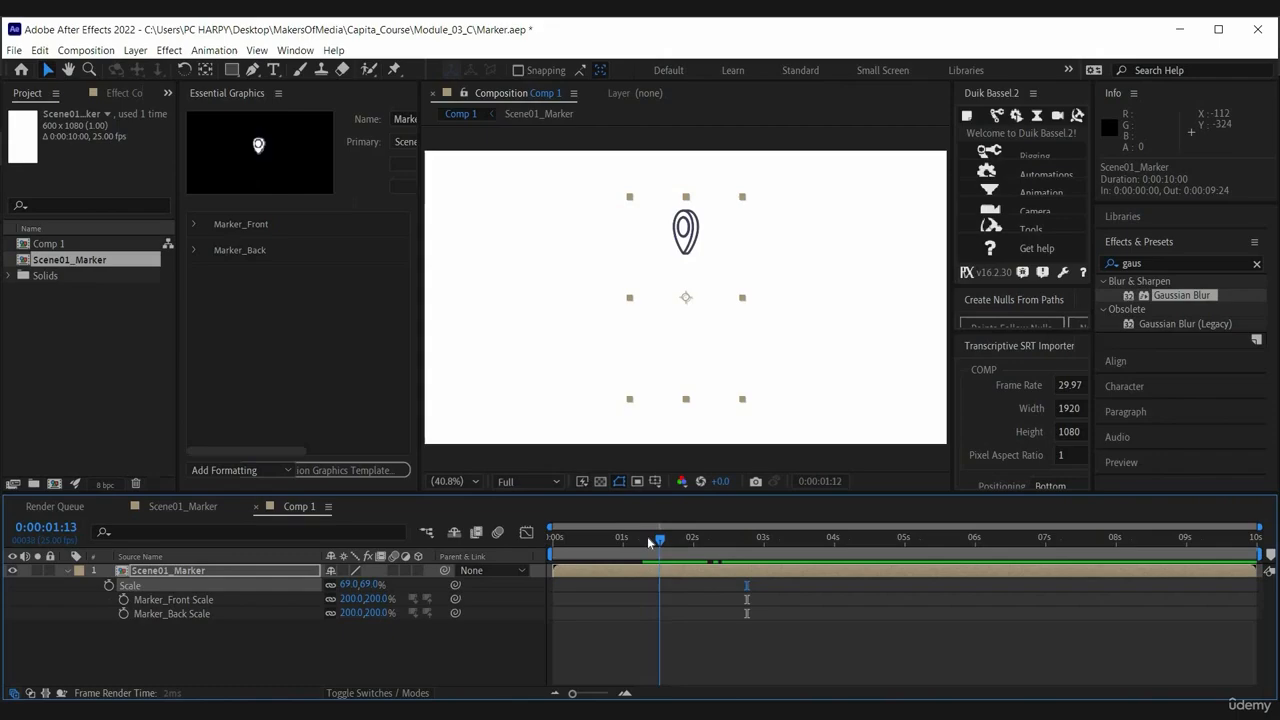
{"action": "left_click_drag", "start_coordinate": [649, 541], "coordinate": [640, 542]}
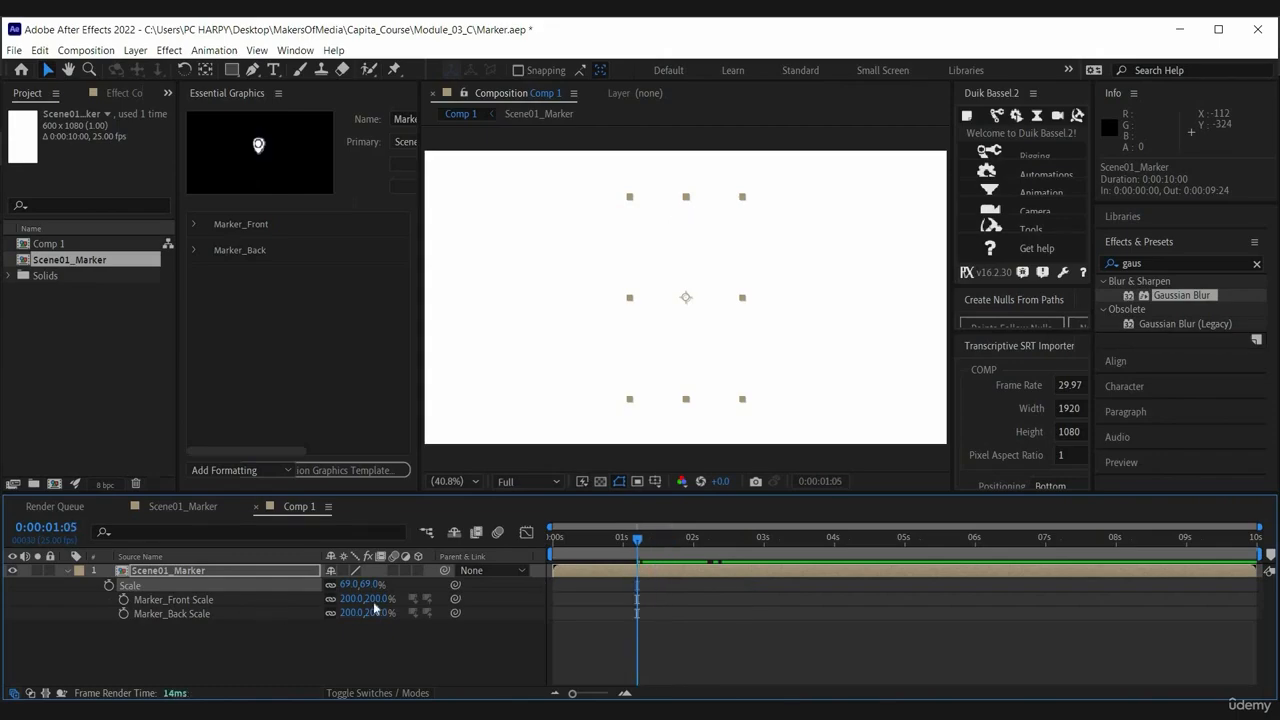
{"action": "key", "text": "ctrl+z"}
{"action": "key", "text": "ctrl+z"}
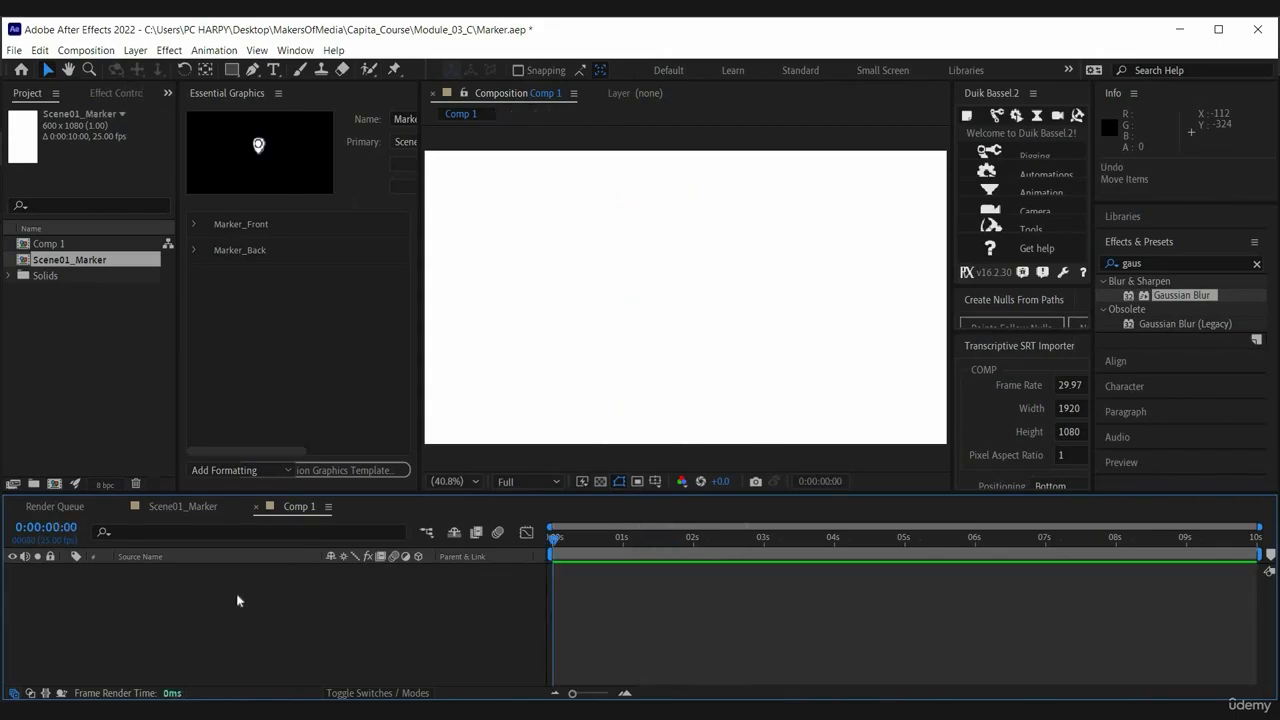
{"action": "key", "text": "ctrl+shift+z"}
Step: Show the Scene01_Marker layer's scales, try Marker_Front Scale and Marker_Back Scale at 119%, and preview the animation up to 0:00:02:09
{"action": "key", "text": "s"}
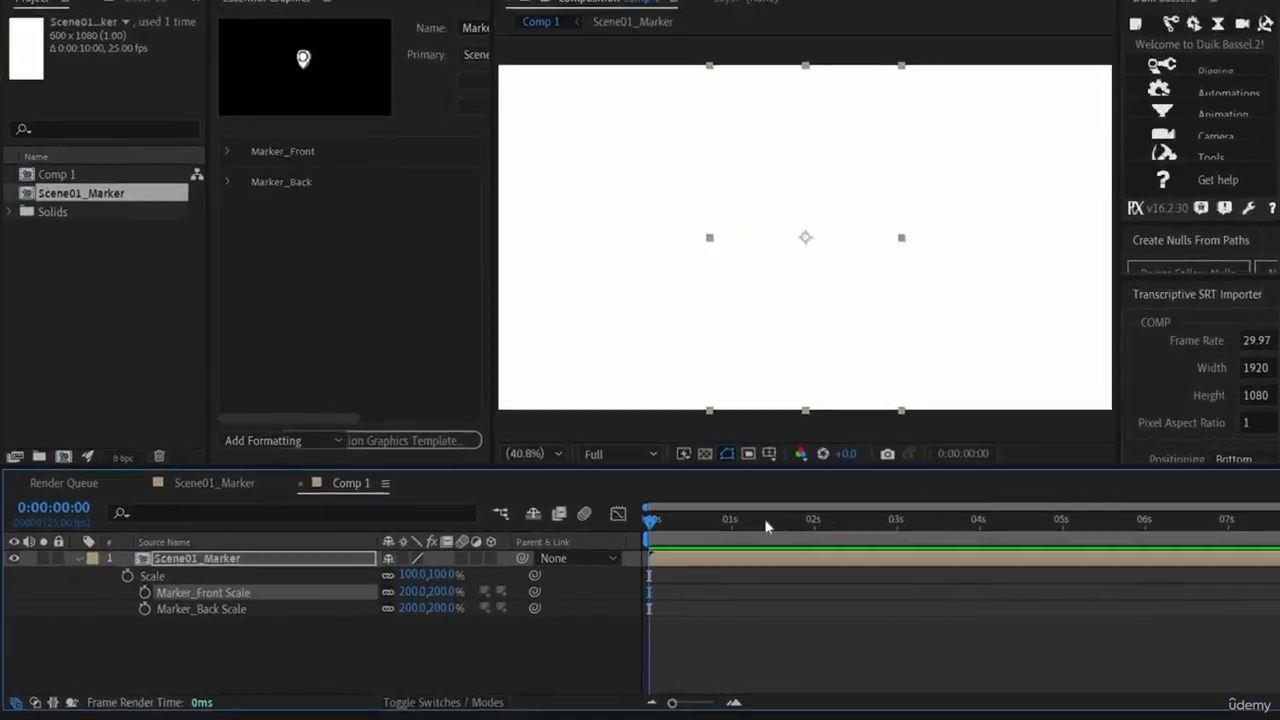
{"action": "left_click", "coordinate": [668, 541]}
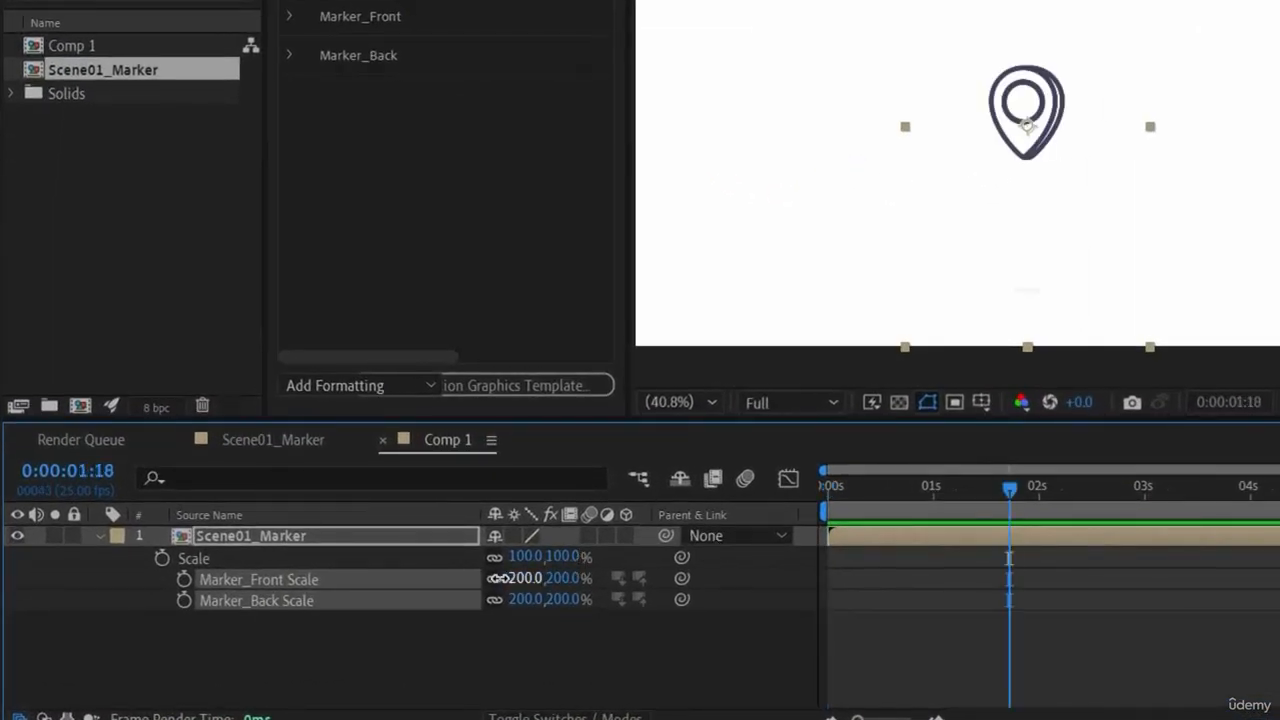
{"action": "left_click_drag", "start_coordinate": [524, 583], "coordinate": [400, 584]}
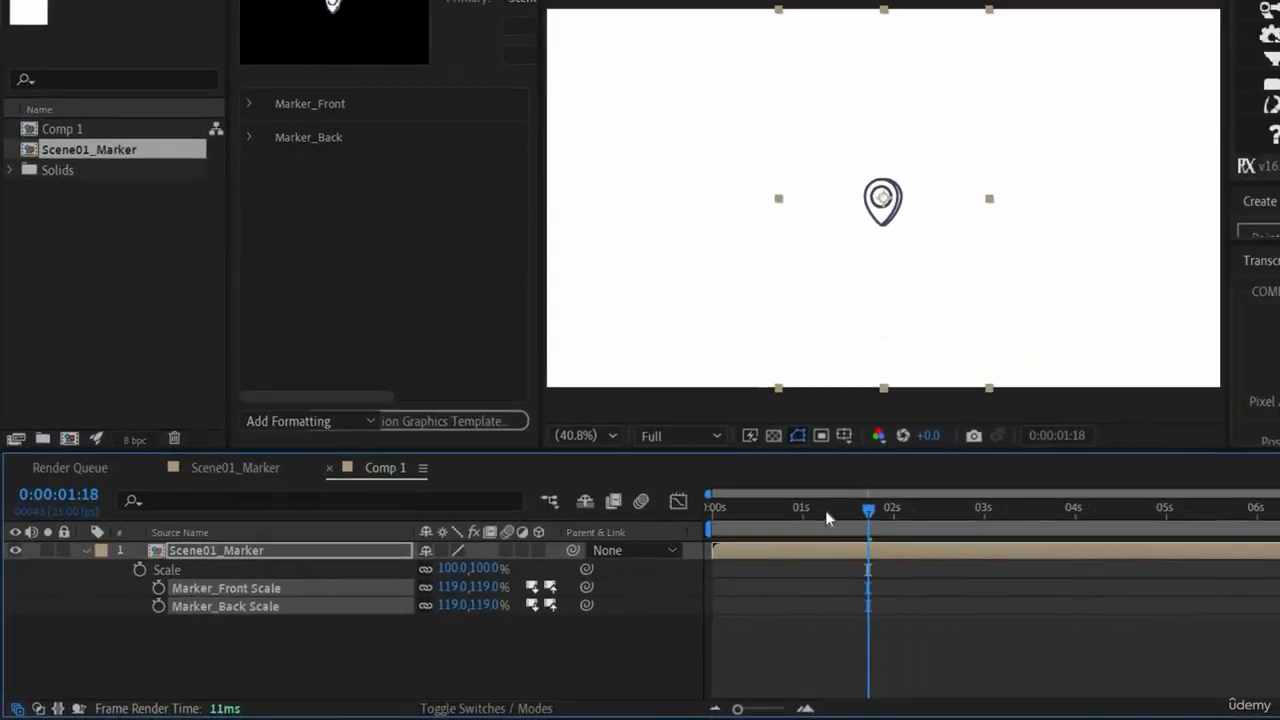
{"action": "left_click", "coordinate": [965, 482]}
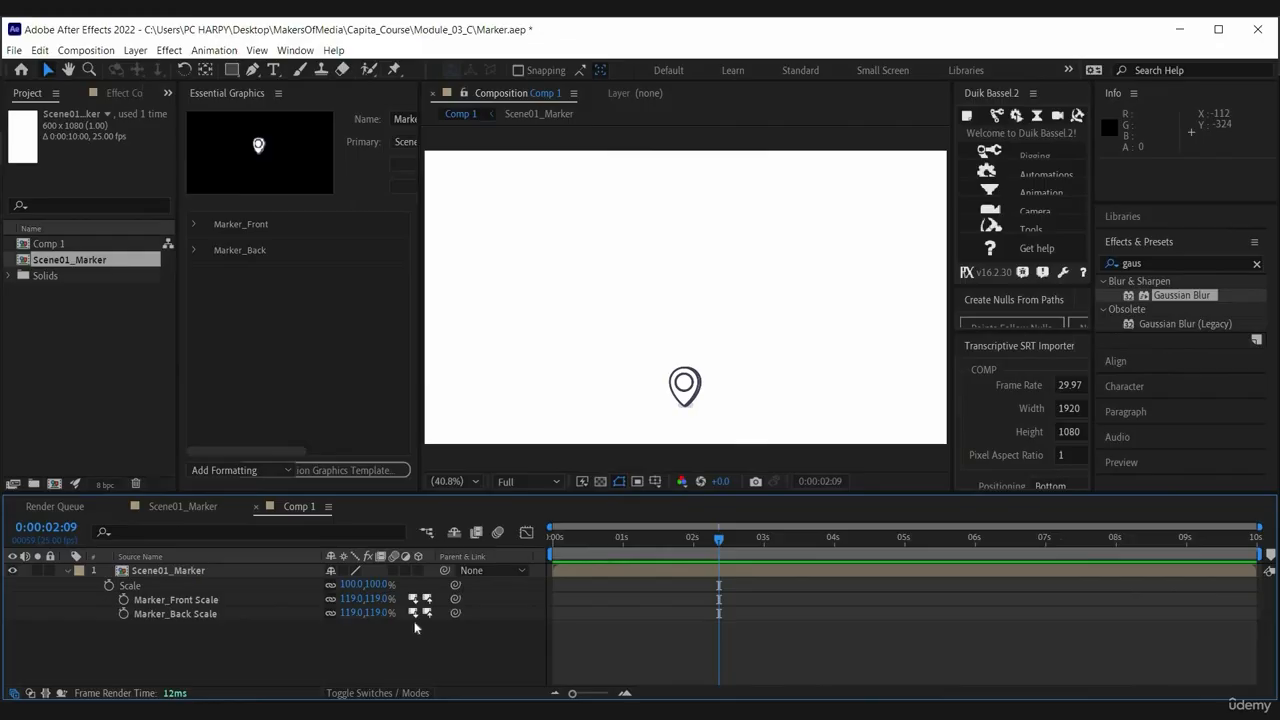
Step: Pull both marker scales back from the primary comp and scrub the animation to 0:00:02:05
{"action": "left_click", "coordinate": [412, 600]}
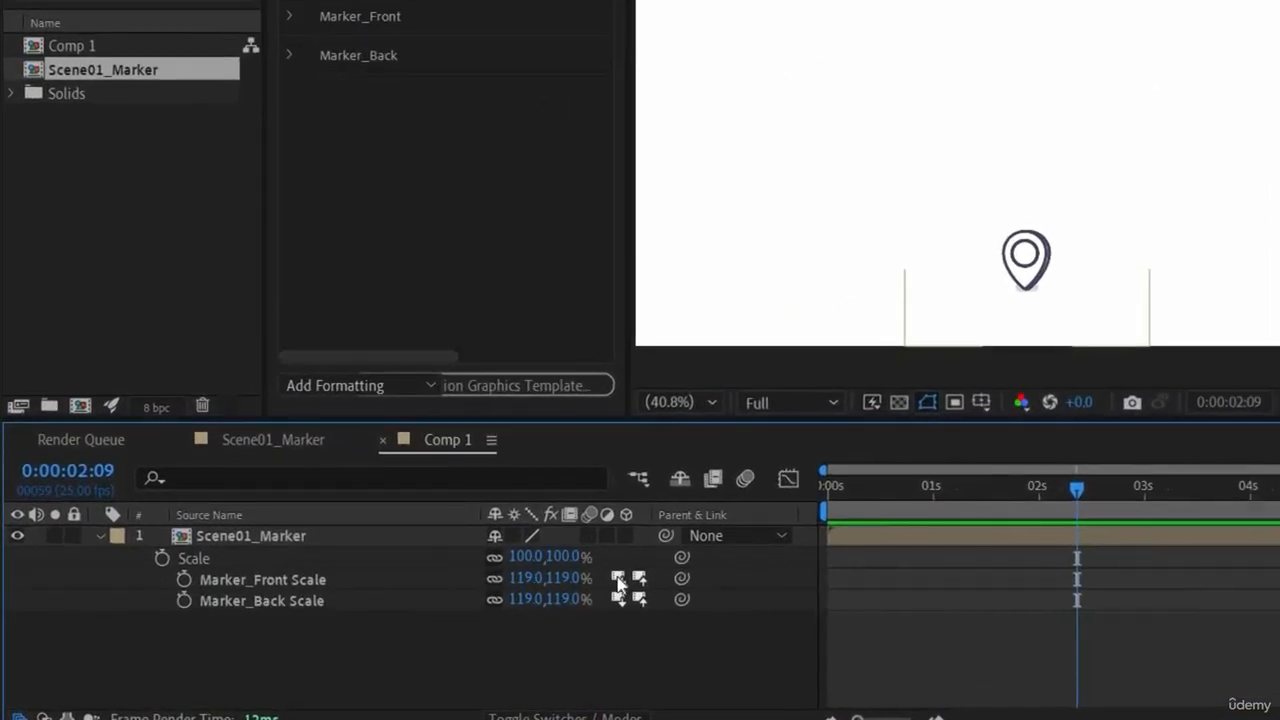
{"action": "left_click", "coordinate": [617, 599]}
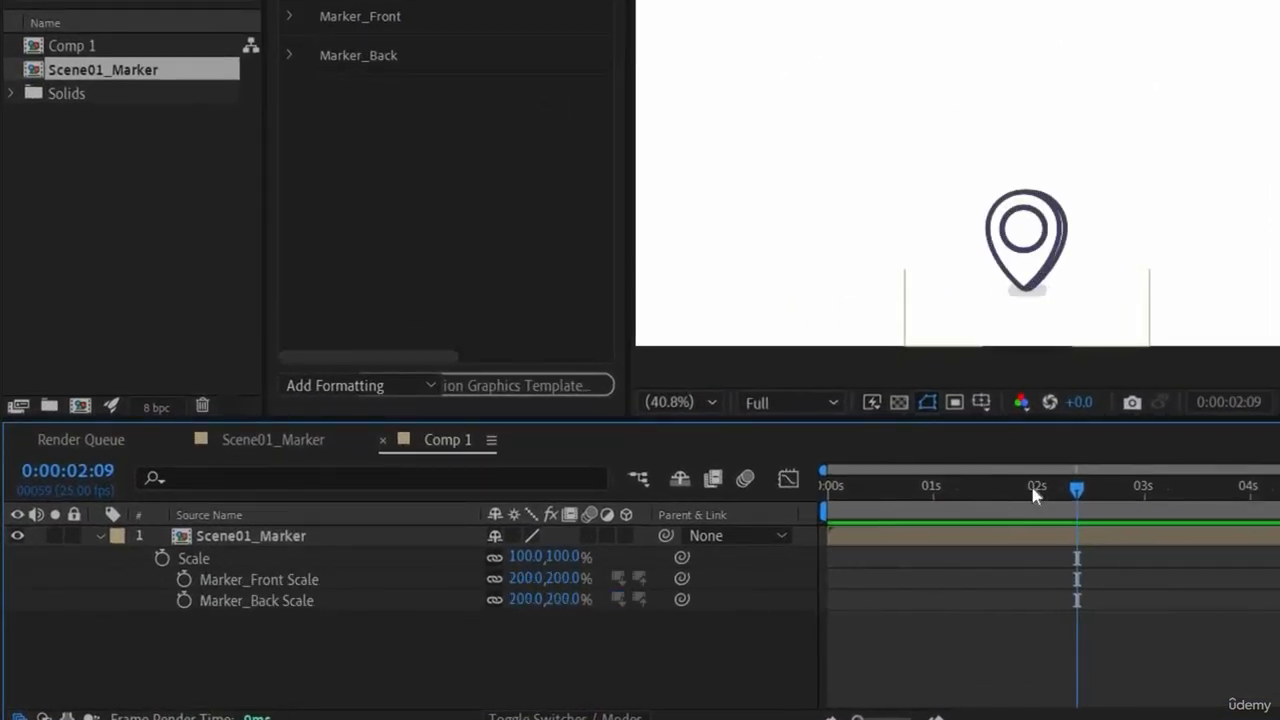
{"action": "left_click_drag", "start_coordinate": [1021, 491], "coordinate": [975, 491]}
{"action": "left_click", "coordinate": [1040, 491]}
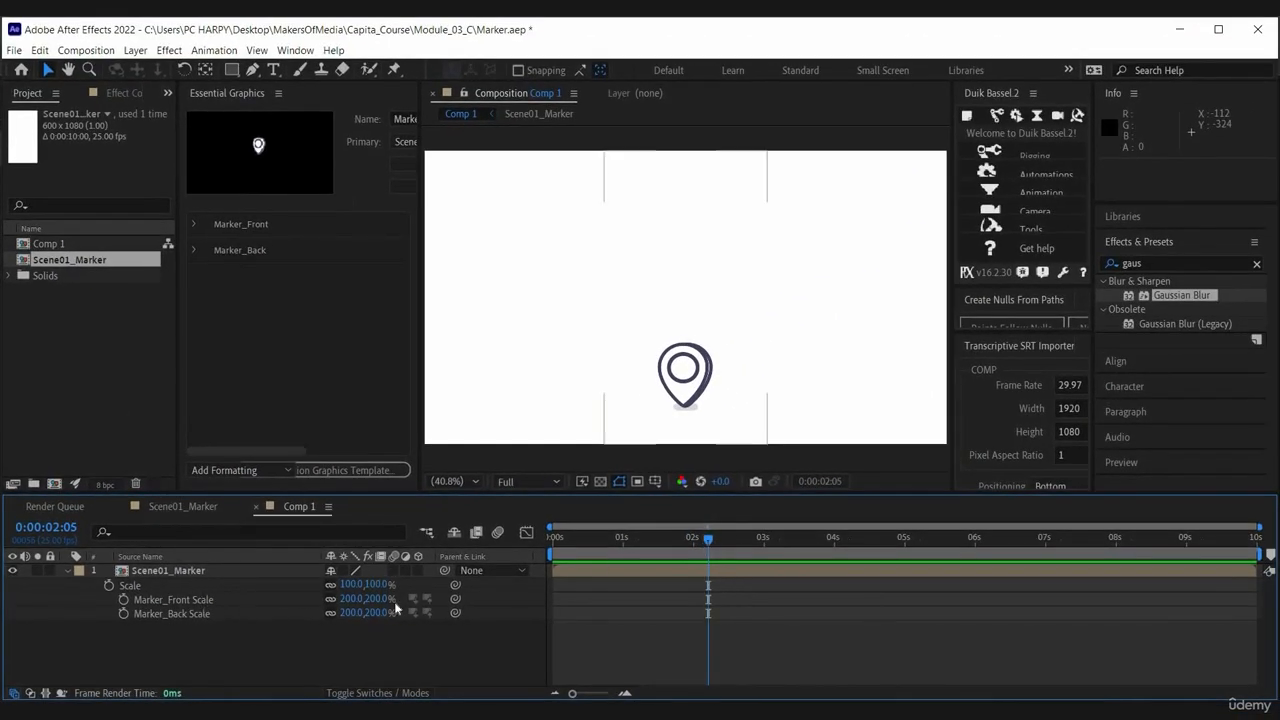
Step: Set the Scene01_Marker layer's Marker_Front Scale and Marker_Back Scale together to 250%
{"action": "left_click", "coordinate": [197, 600]}
{"action": "left_click", "coordinate": [197, 614], "text": "shift"}
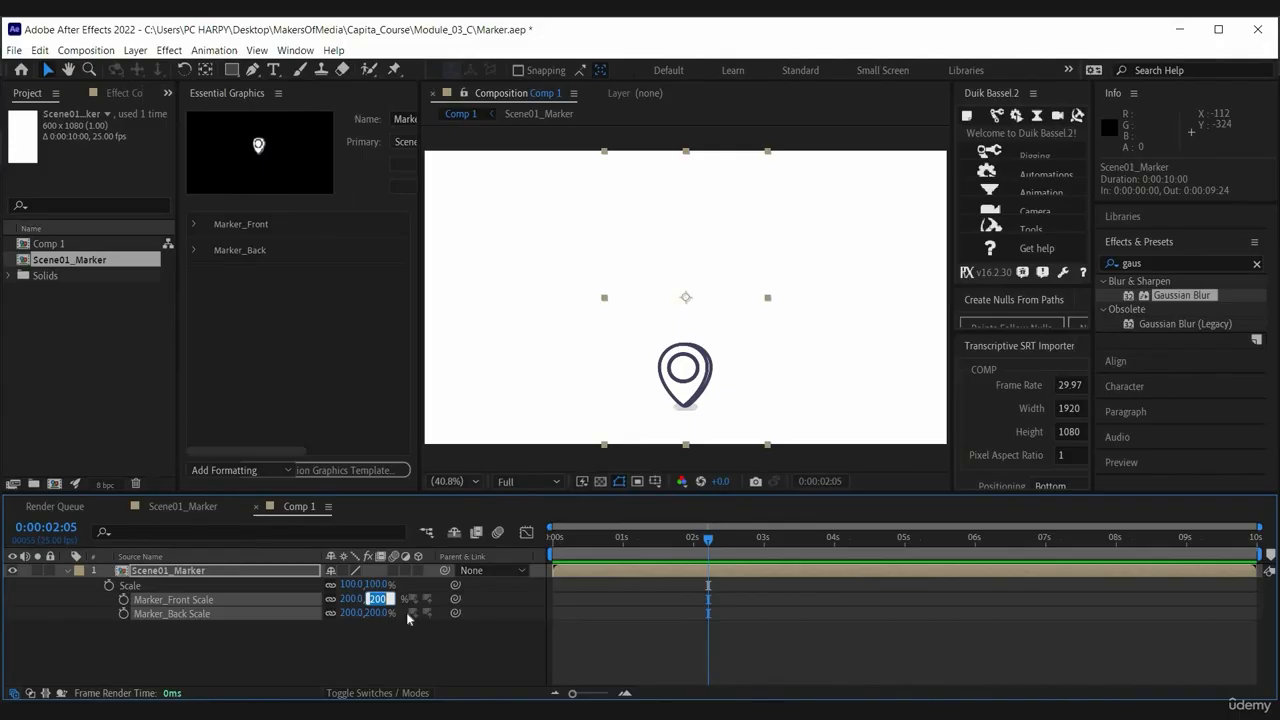
{"action": "type", "text": "250"}
{"action": "key", "text": "Return"}
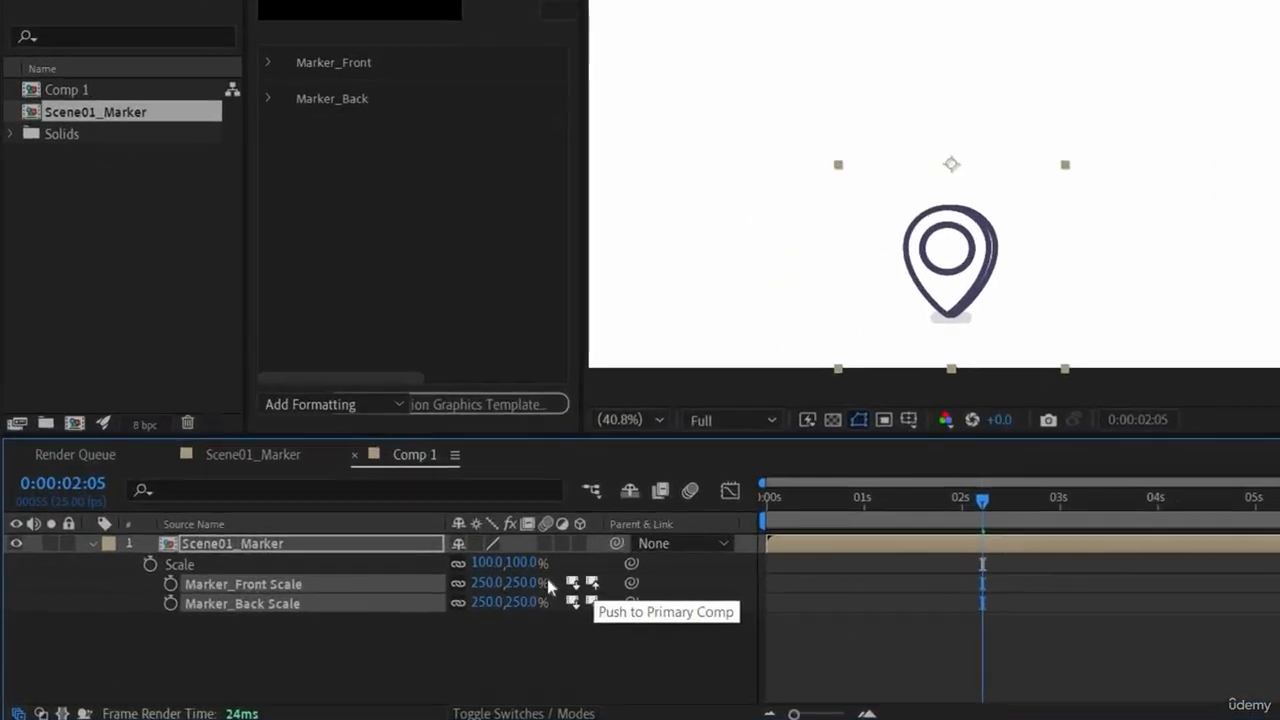
Step: Set Marker_Front Scale and Marker_Back Scale to 180% and push both values to the primary comp
{"action": "left_click", "coordinate": [562, 578]}
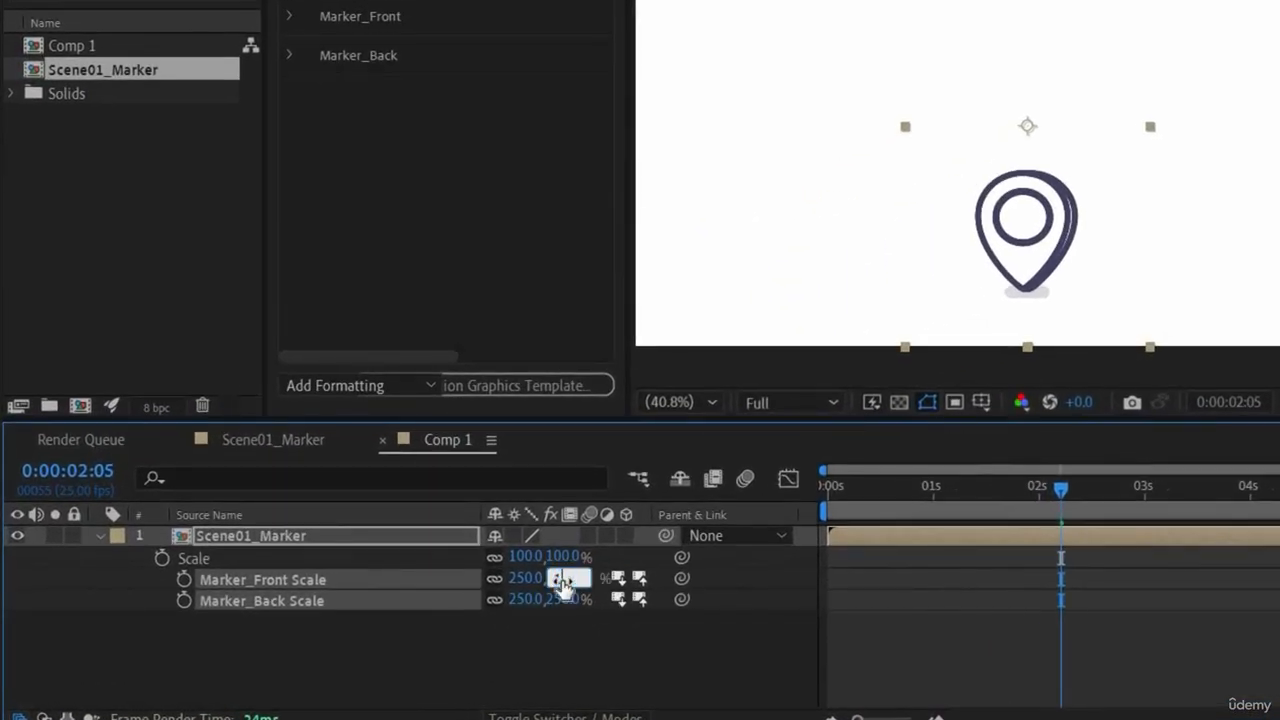
{"action": "type", "text": "180"}
{"action": "key", "text": "Return"}
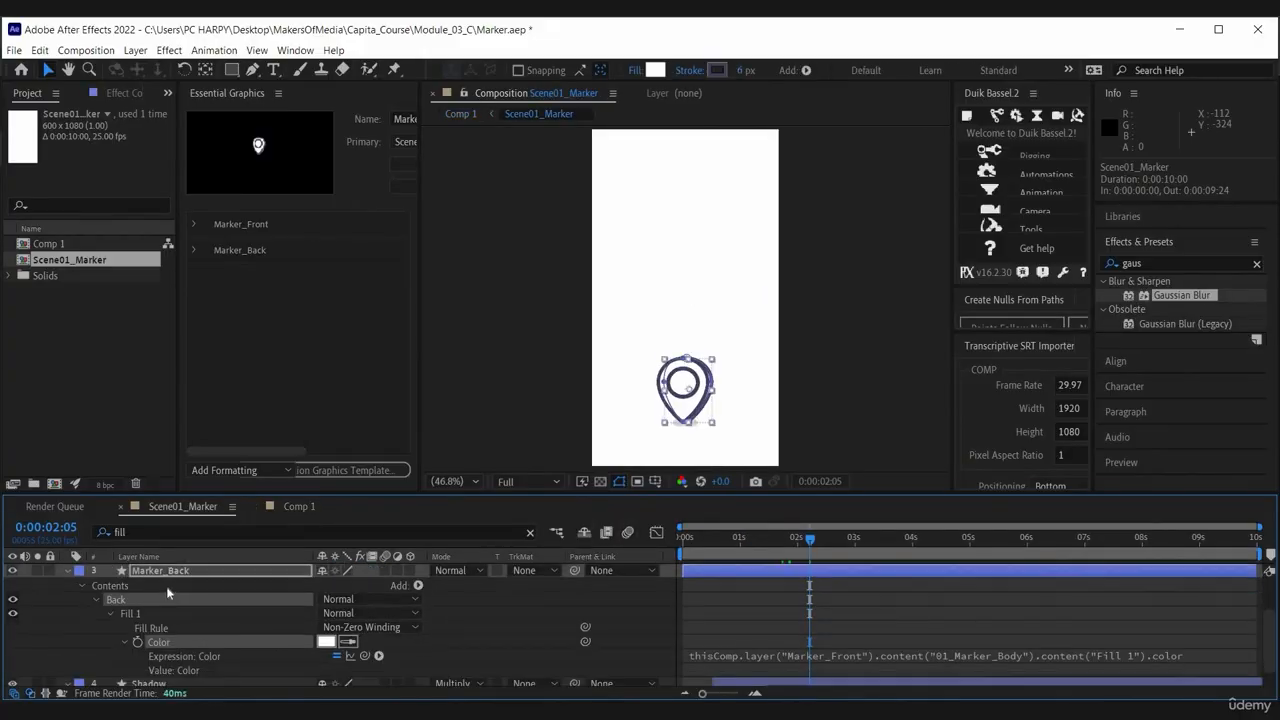
Step: Reveal only the Scale of the Marker_Front and Marker_Back layers in Scene01_Marker to check the pushed values
{"action": "scroll", "coordinate": [160, 603], "scroll_direction": "up", "scroll_amount": 3}
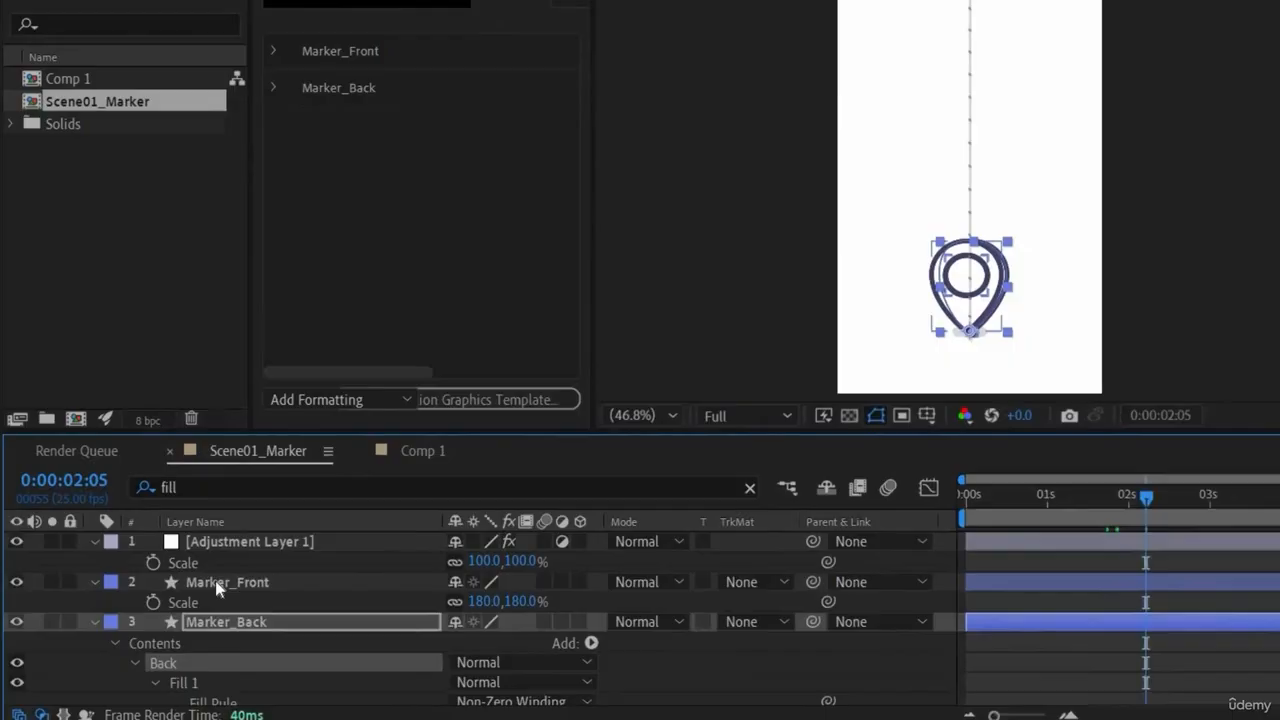
{"action": "left_click", "coordinate": [226, 585]}
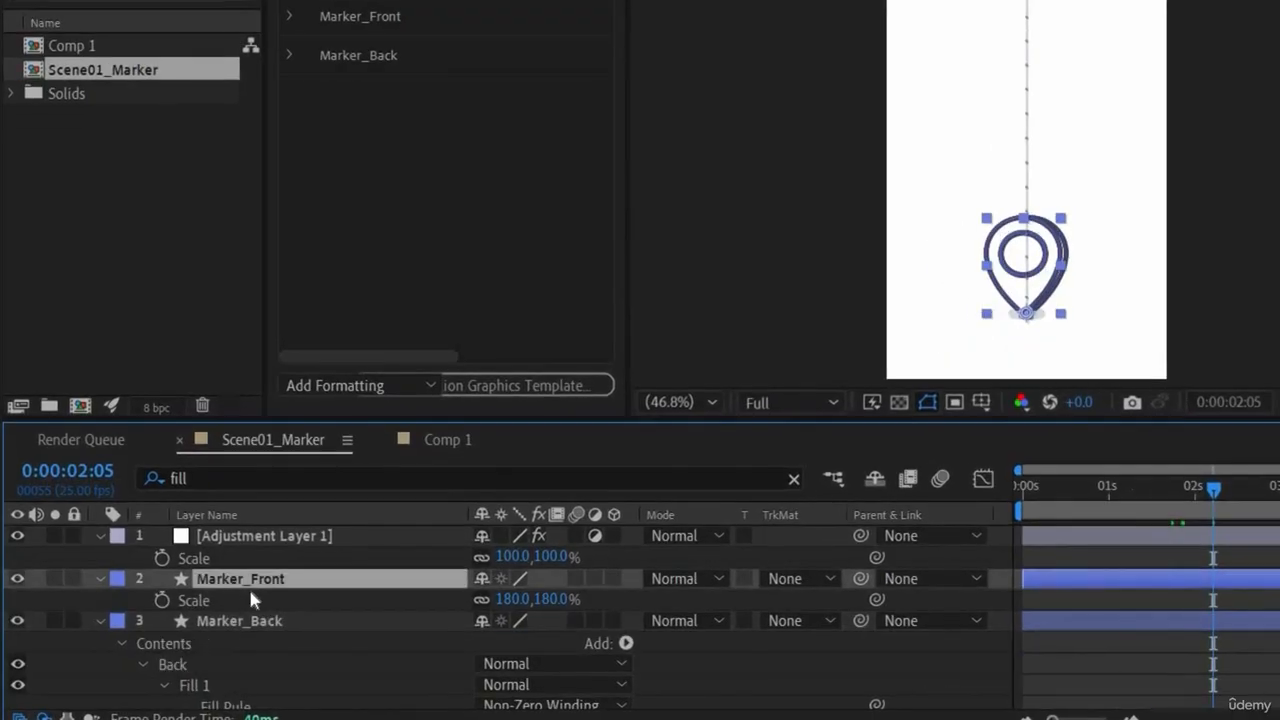
{"action": "key", "text": "s"}
{"action": "left_click", "coordinate": [314, 604]}
{"action": "key", "text": "s"}
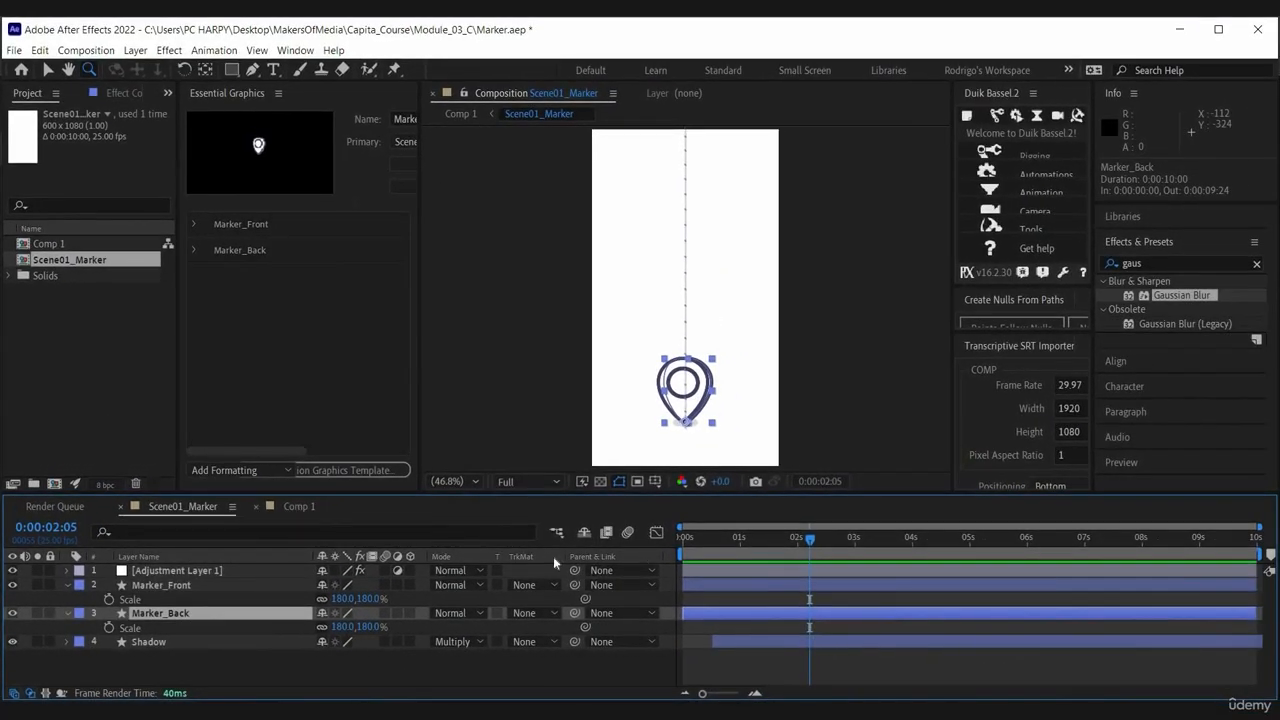
Step: Return to Comp 1, undo the scale push, and pull both marker scales from the primary comp to restore 200%
{"action": "left_click", "coordinate": [298, 506]}
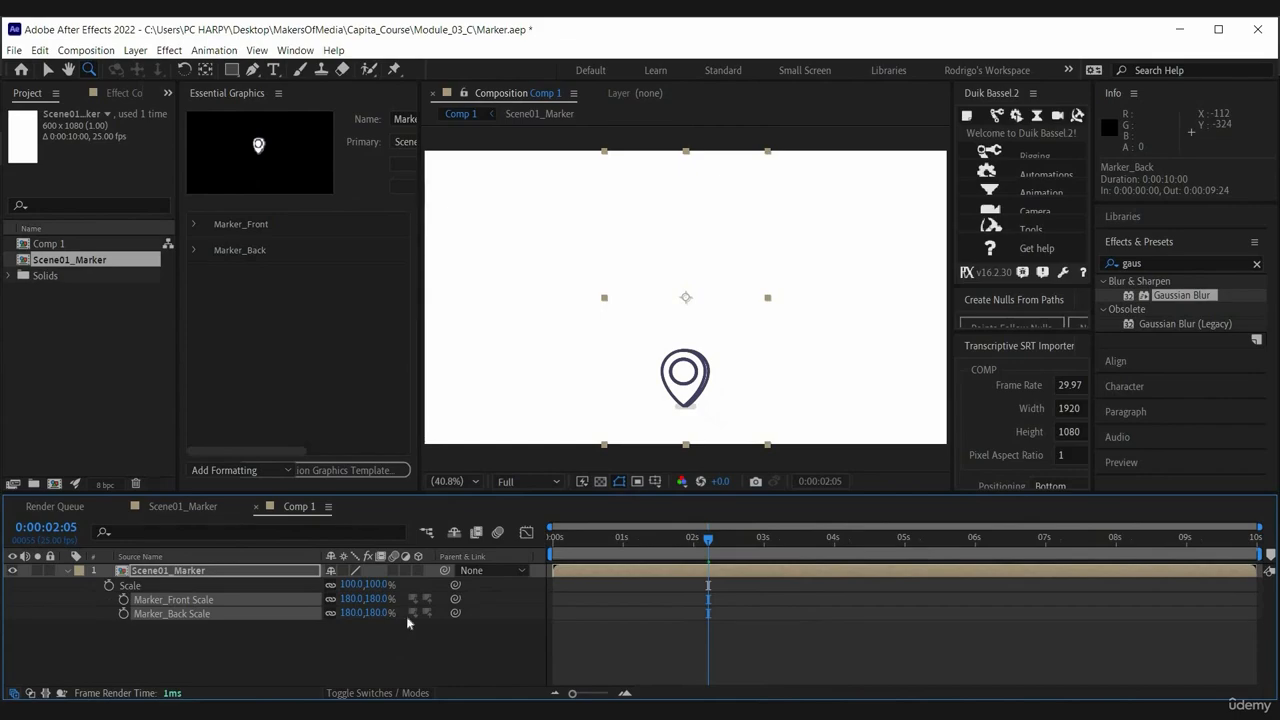
{"action": "left_click", "coordinate": [410, 615]}
{"action": "key", "text": "ctrl+z"}
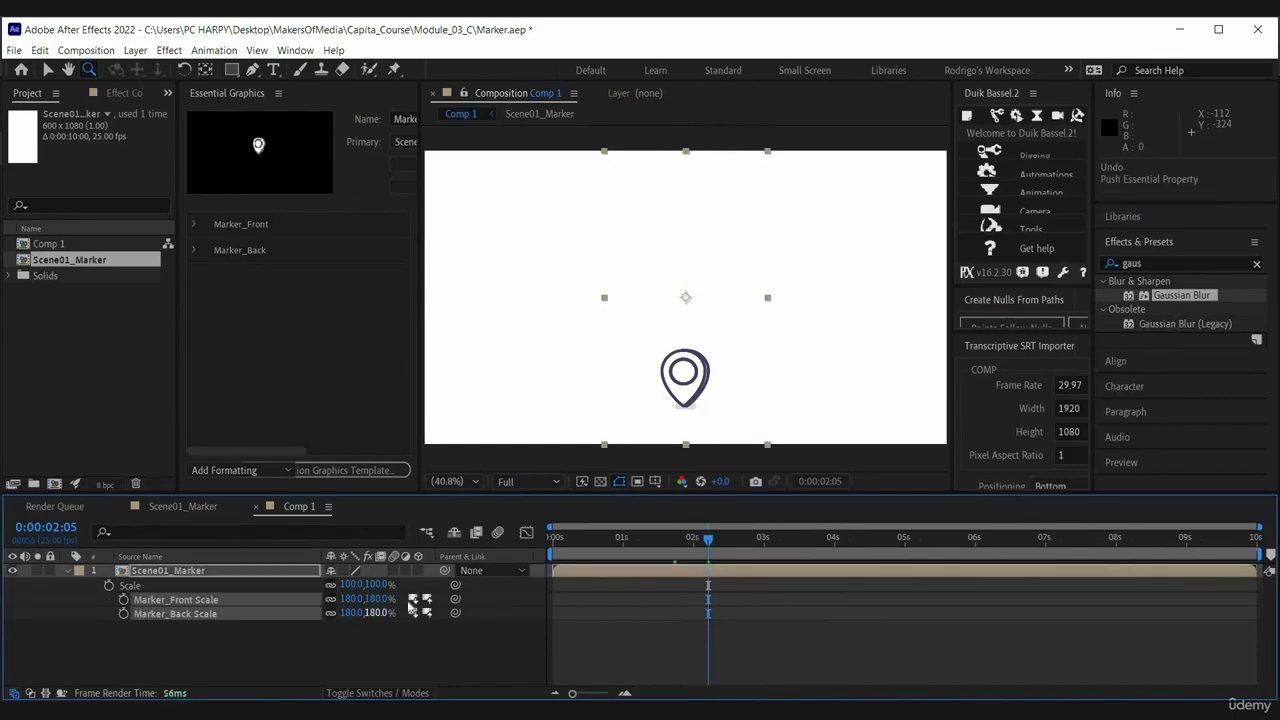
{"action": "left_click", "coordinate": [412, 613]}
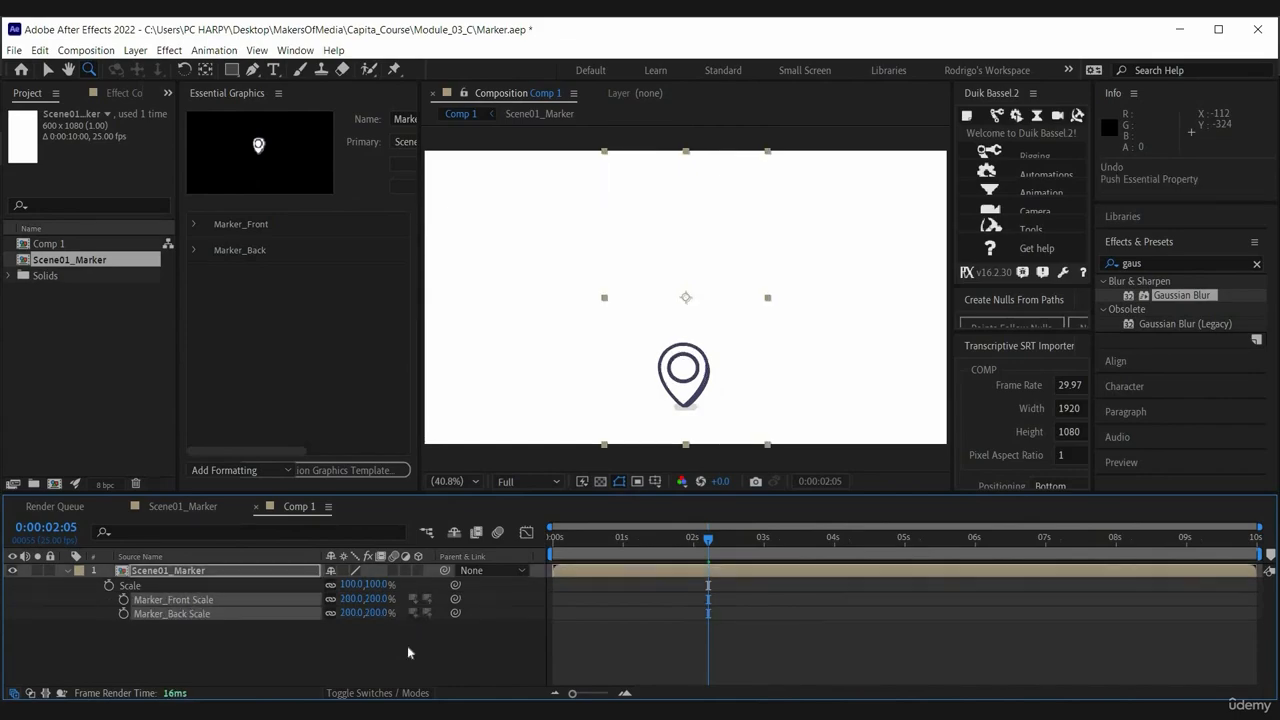
{"action": "left_click", "coordinate": [720, 591]}
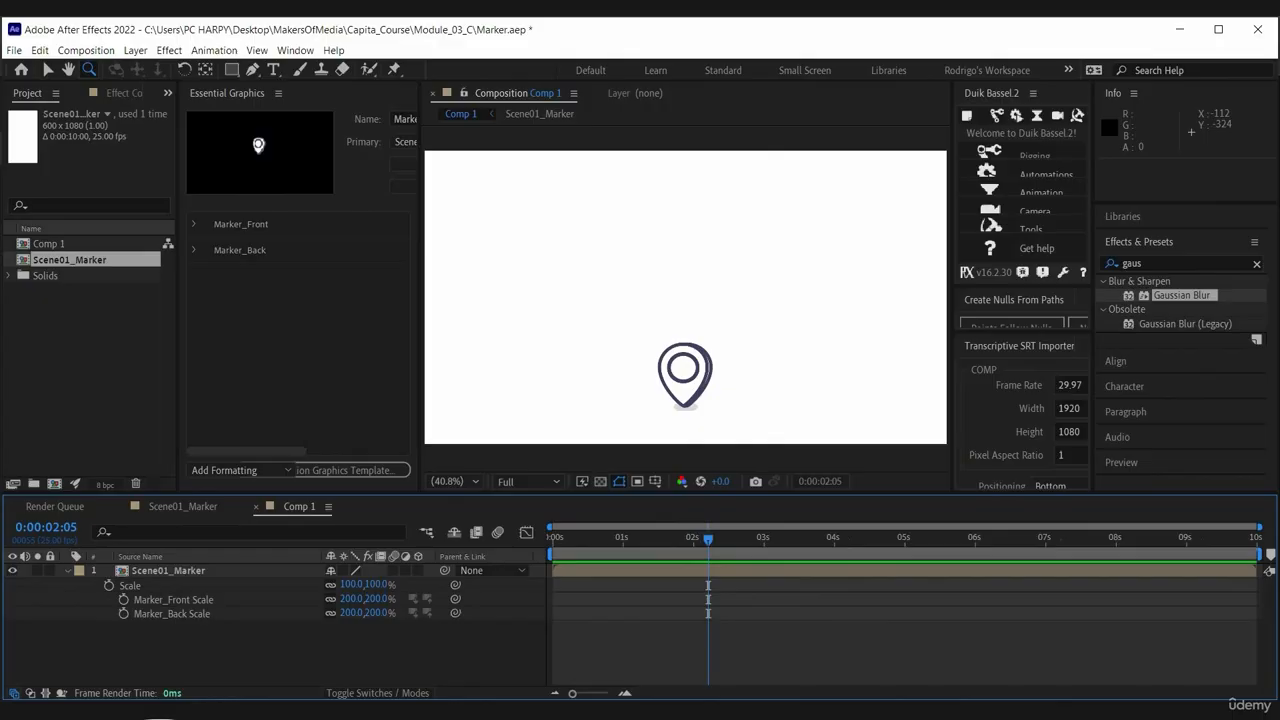